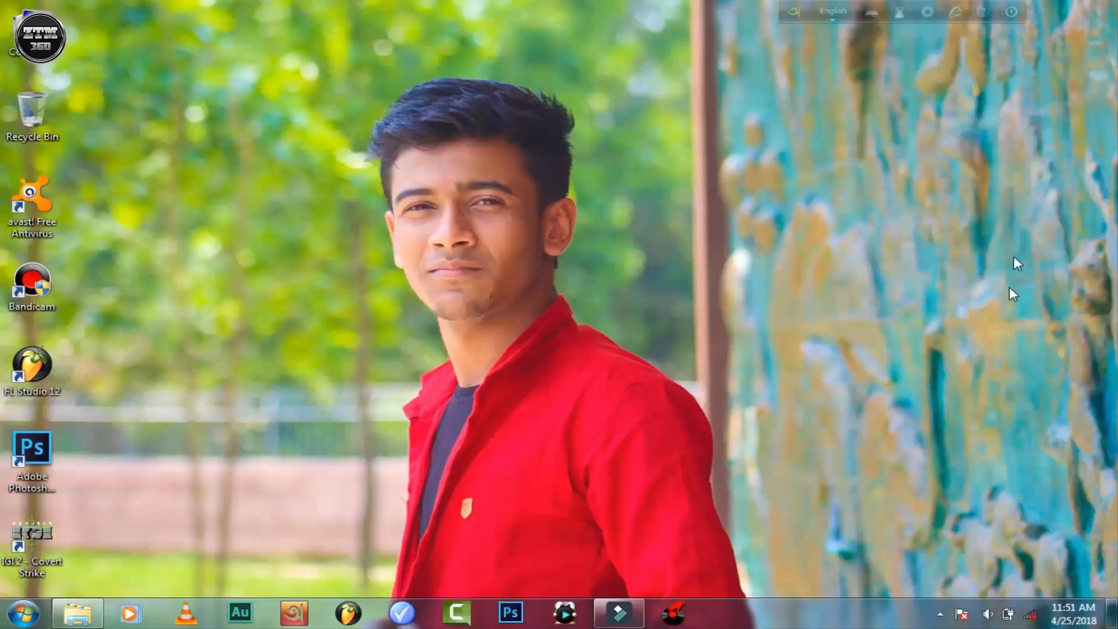
{"action": "right_click", "coordinate": [443, 194]}
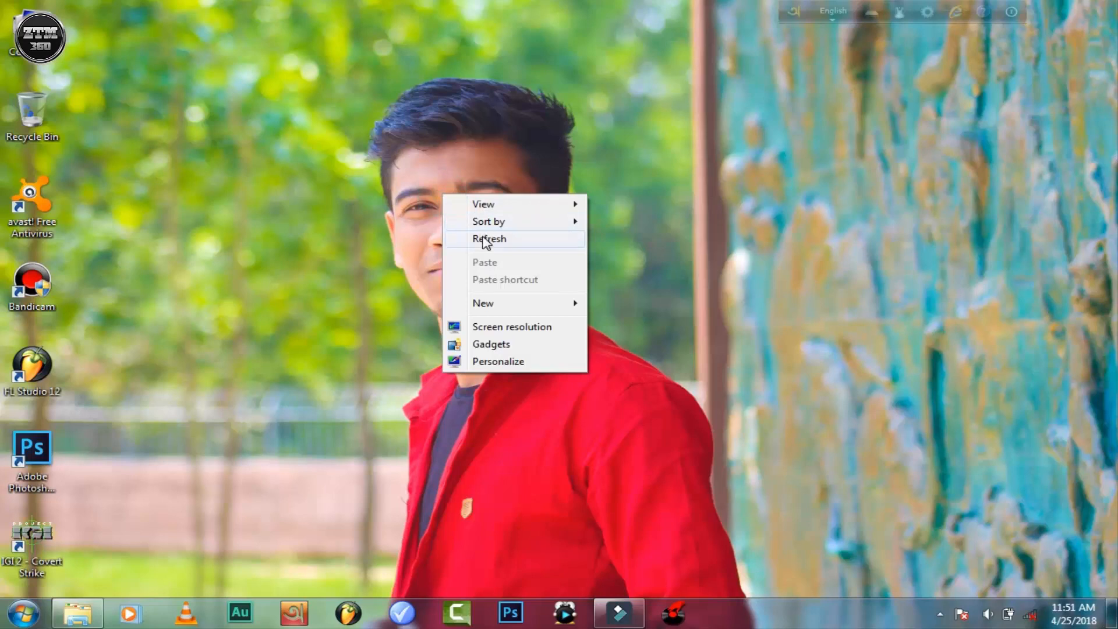
{"action": "left_click", "coordinate": [482, 236]}
{"action": "right_click", "coordinate": [441, 178]}
{"action": "left_click", "coordinate": [470, 227]}
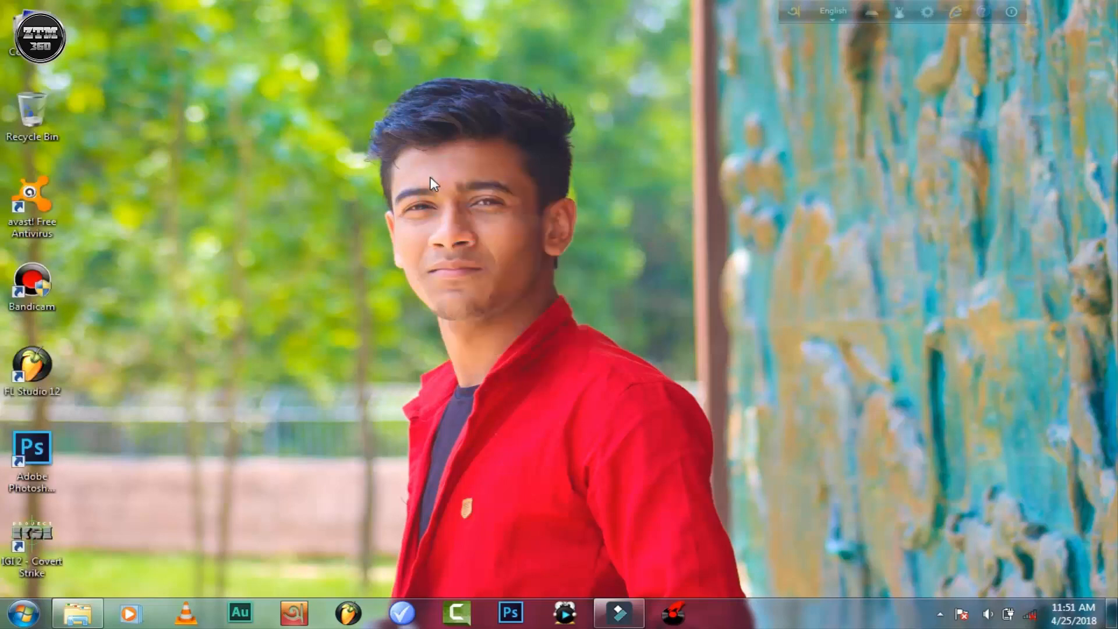
{"action": "right_click", "coordinate": [431, 177]}
{"action": "left_click", "coordinate": [480, 227]}
{"action": "right_click", "coordinate": [398, 253]}
{"action": "left_click", "coordinate": [430, 298]}
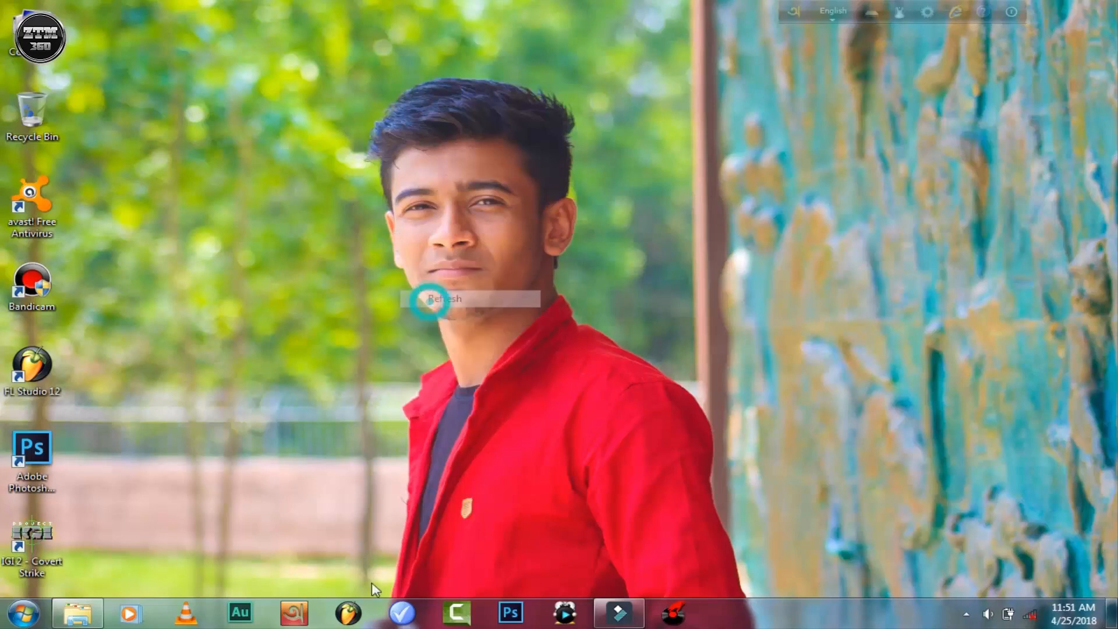
Open FL Studio and place the Aashiq Banaya Aapne MP3 from the Acaplla folder at the start of playlist Track 4
{"action": "left_click", "coordinate": [349, 612]}
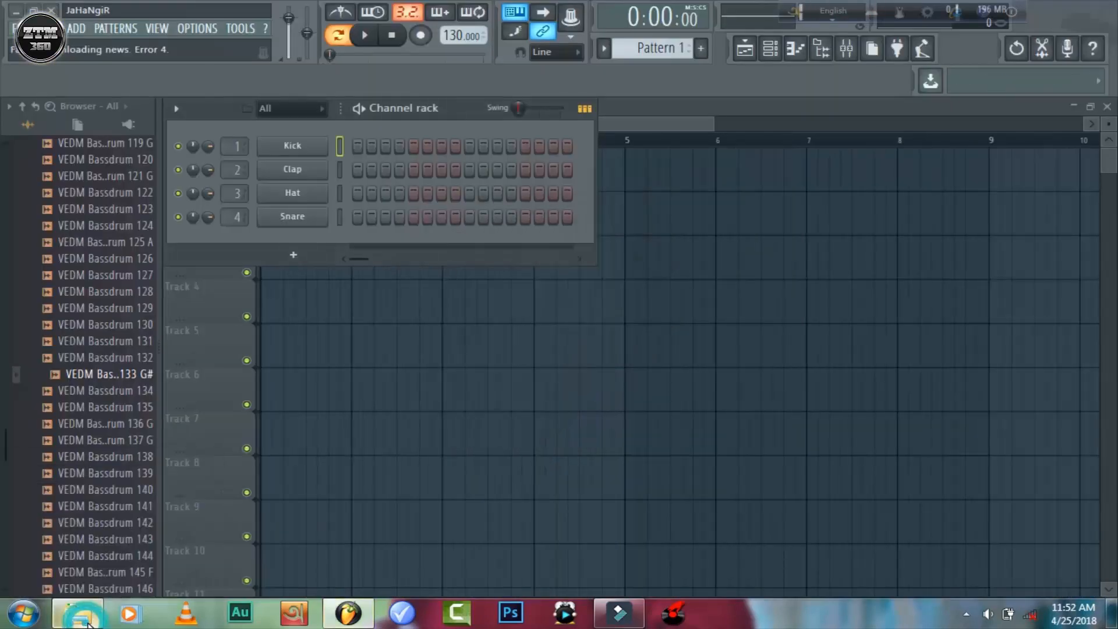
{"action": "left_click", "coordinate": [86, 623]}
{"action": "left_click", "coordinate": [531, 266]}
{"action": "left_click", "coordinate": [532, 277]}
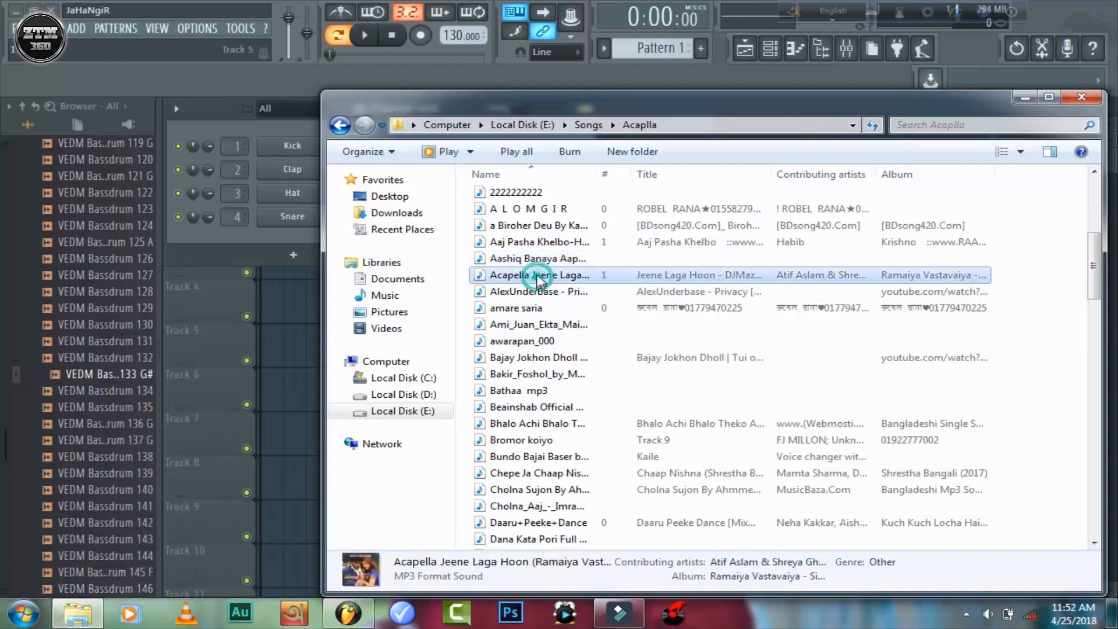
{"action": "left_click_drag", "start_coordinate": [524, 258], "coordinate": [294, 332]}
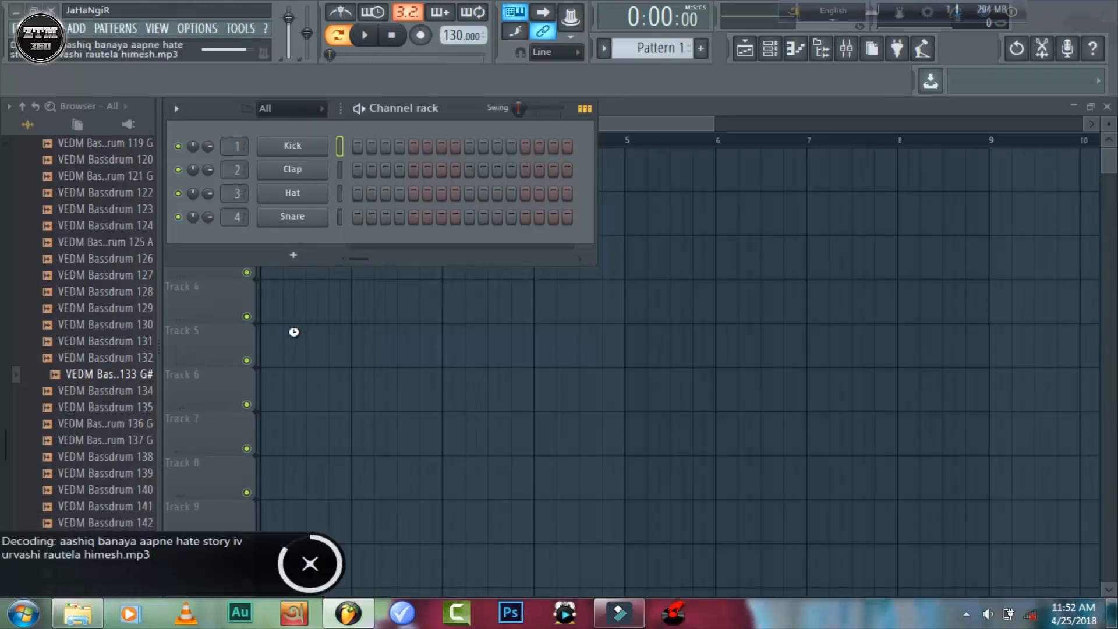
{"action": "left_click_drag", "start_coordinate": [419, 332], "coordinate": [312, 285]}
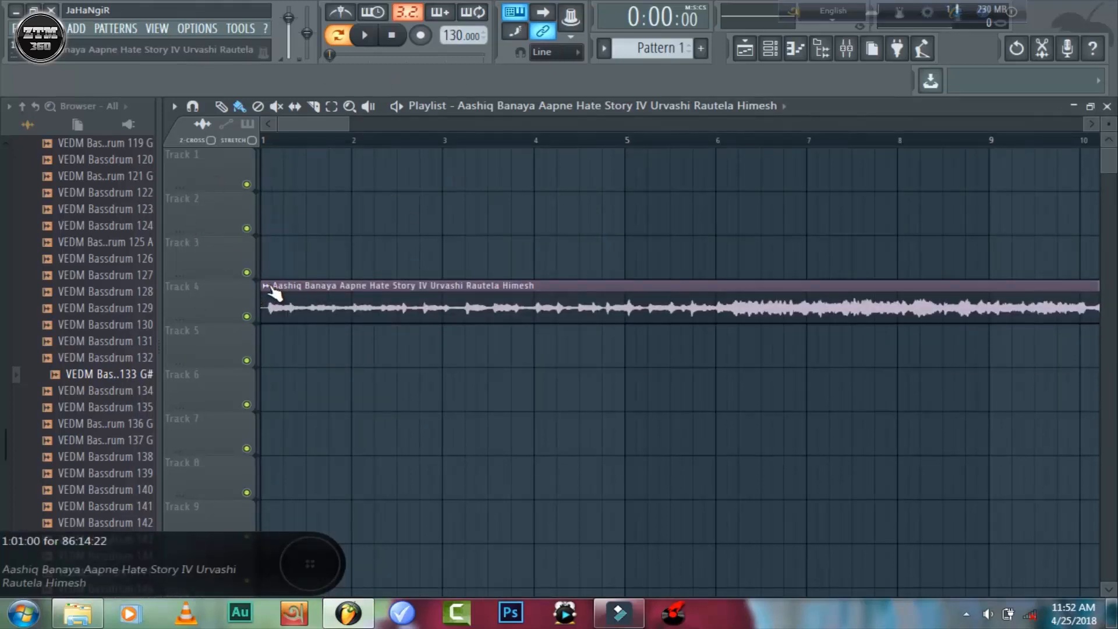
Detect the vocal clip's tempo using the 75 to 150 BPM range and accept the detected value as the project tempo
{"action": "left_click", "coordinate": [267, 287]}
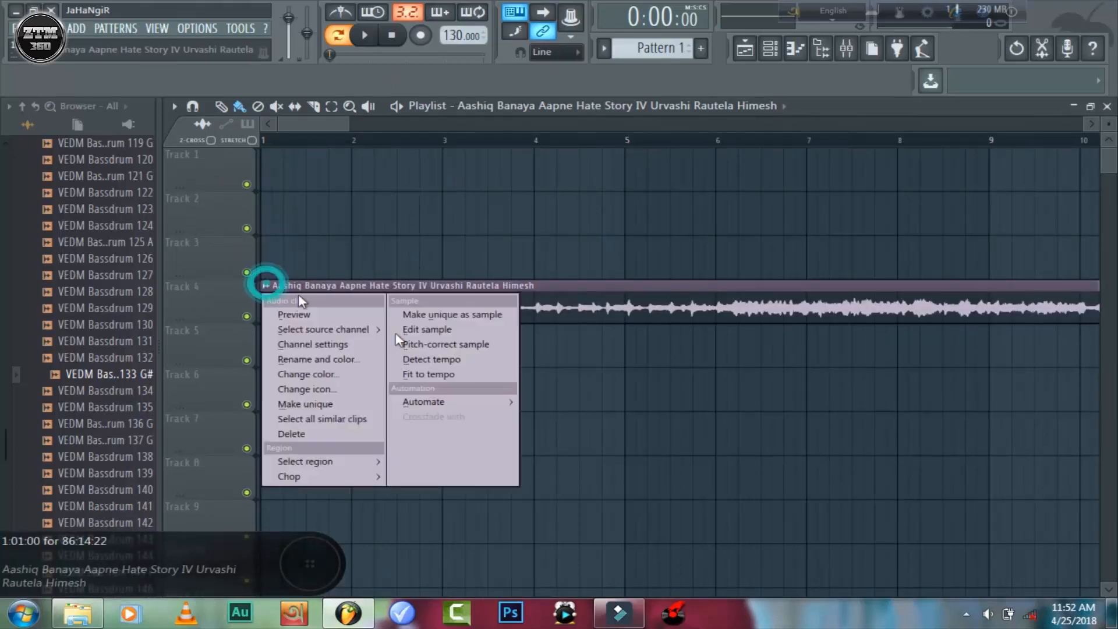
{"action": "left_click", "coordinate": [446, 359]}
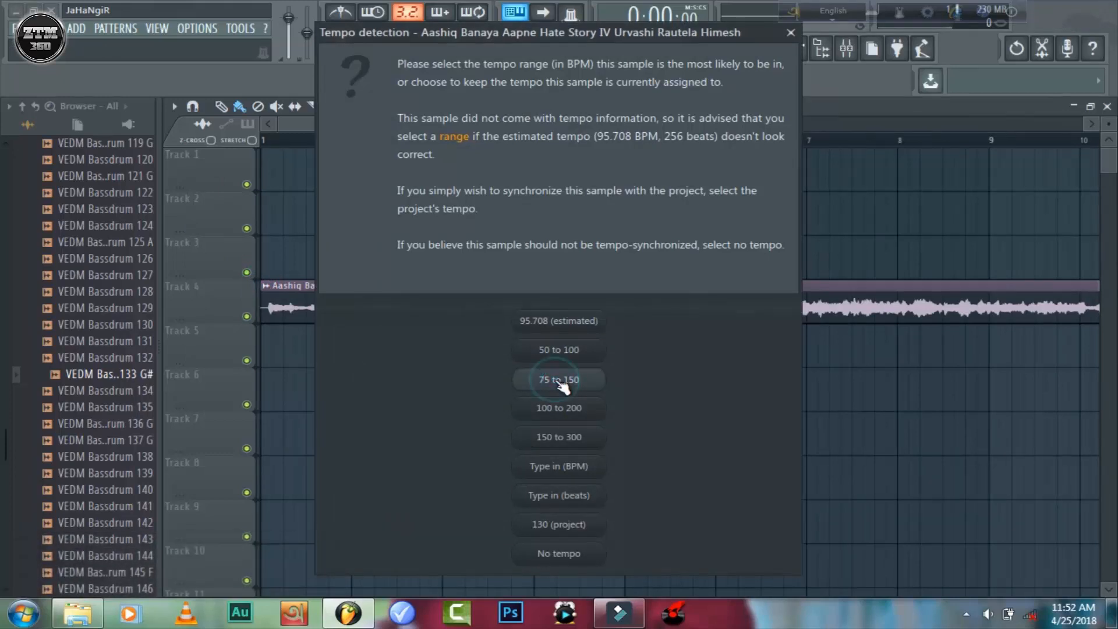
{"action": "left_click", "coordinate": [560, 384]}
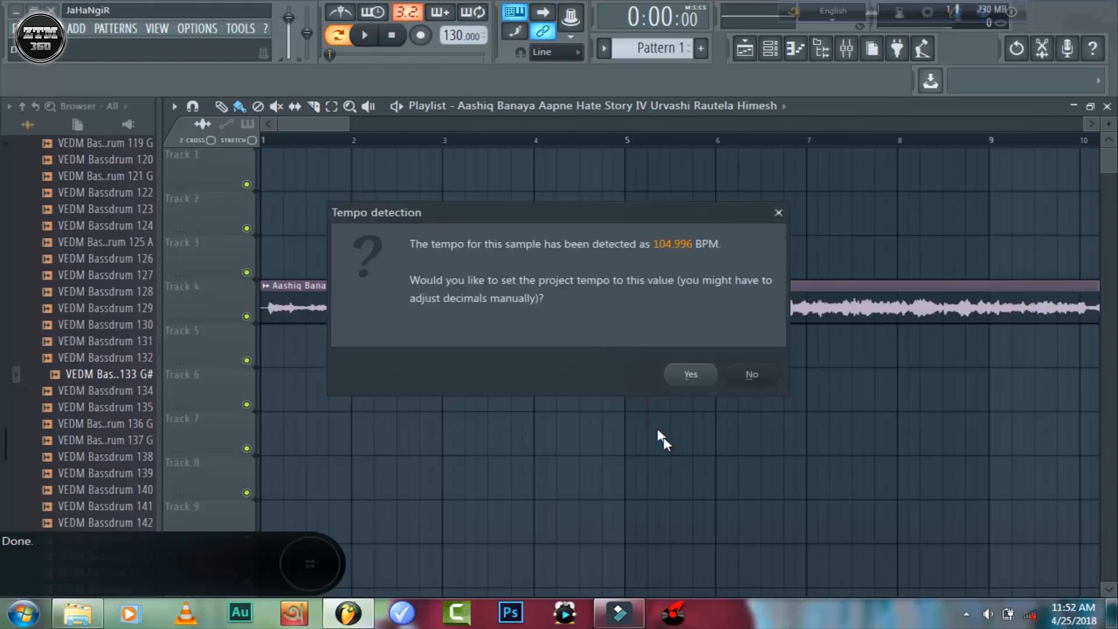
{"action": "left_click", "coordinate": [694, 375]}
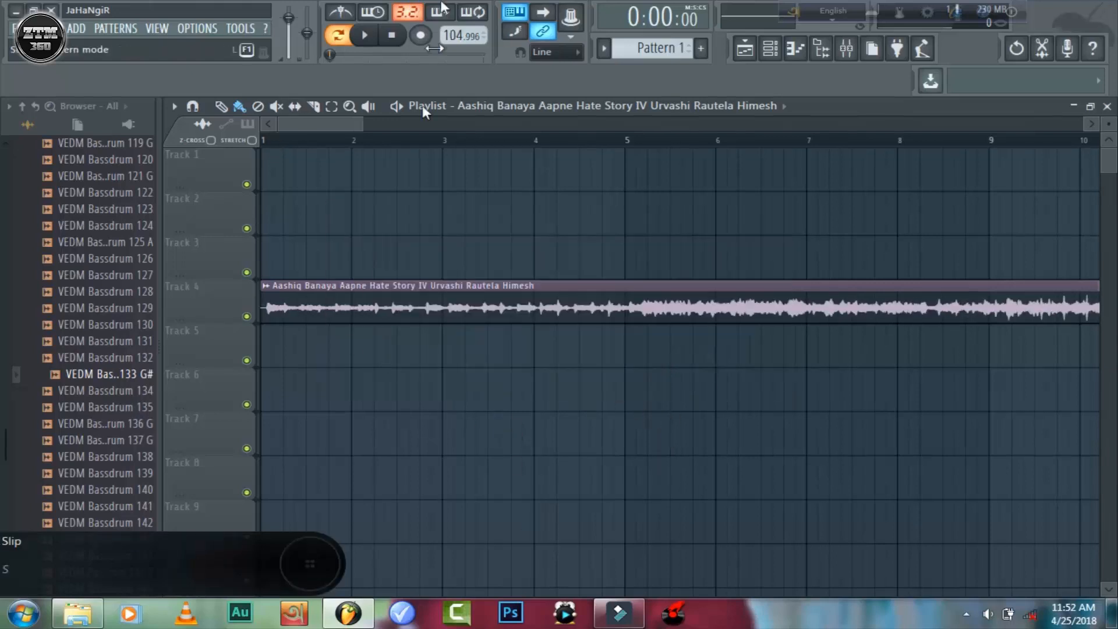
Fit the vocal clip to the project tempo, using the 75 to 150 BPM range
{"action": "right_click", "coordinate": [266, 287]}
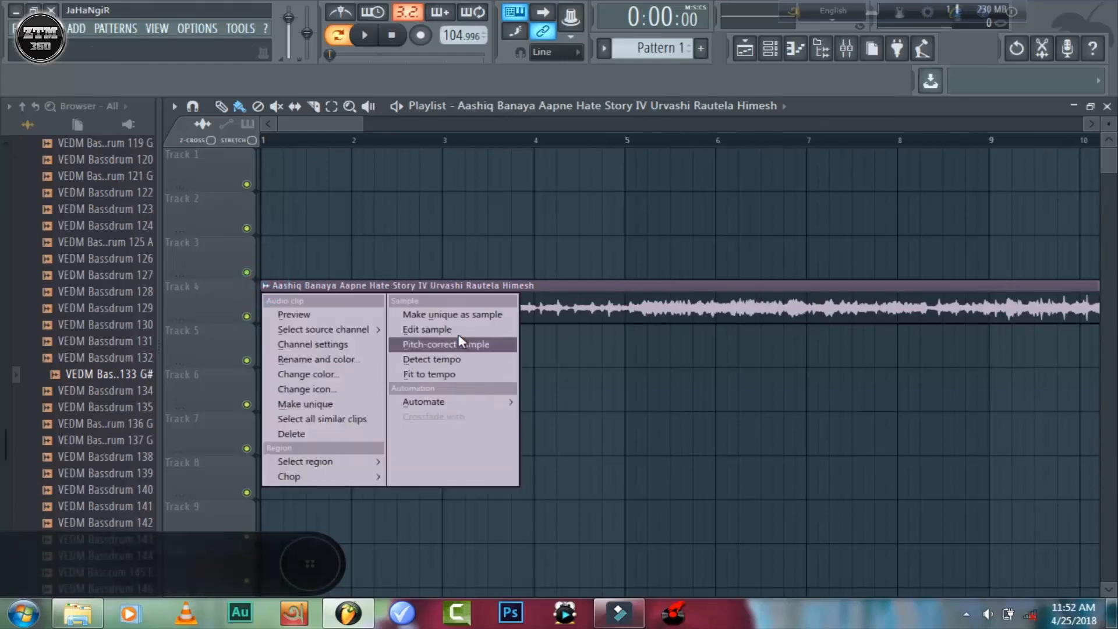
{"action": "left_click", "coordinate": [466, 374]}
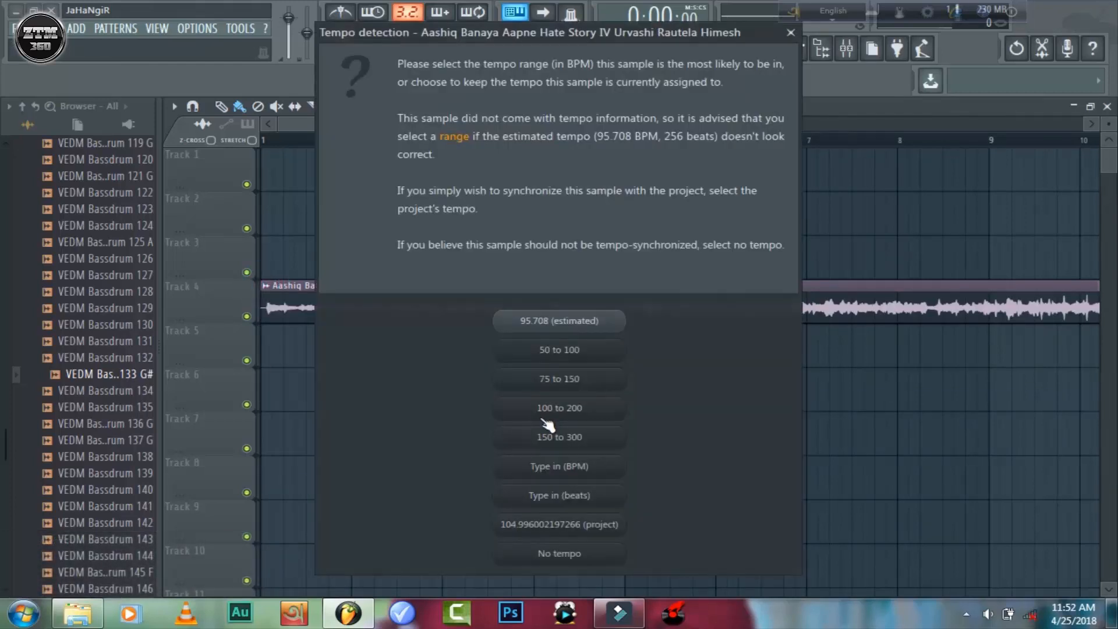
{"action": "left_click", "coordinate": [558, 377]}
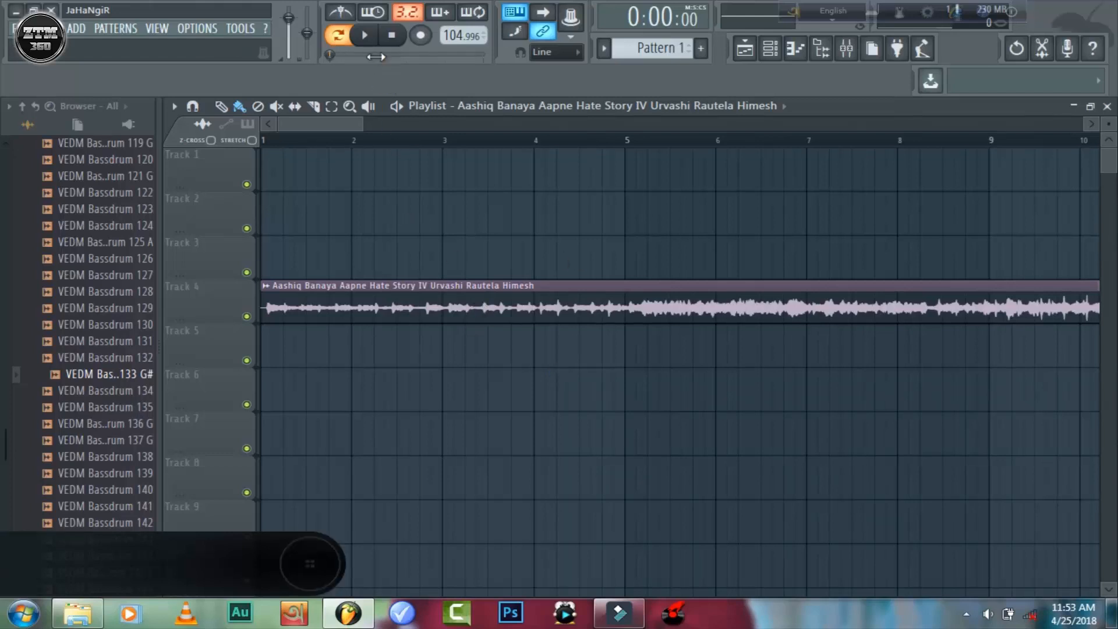
Audition the vocal clip in the playlist at several positions between bars 9 and 18
{"action": "left_click", "coordinate": [371, 36]}
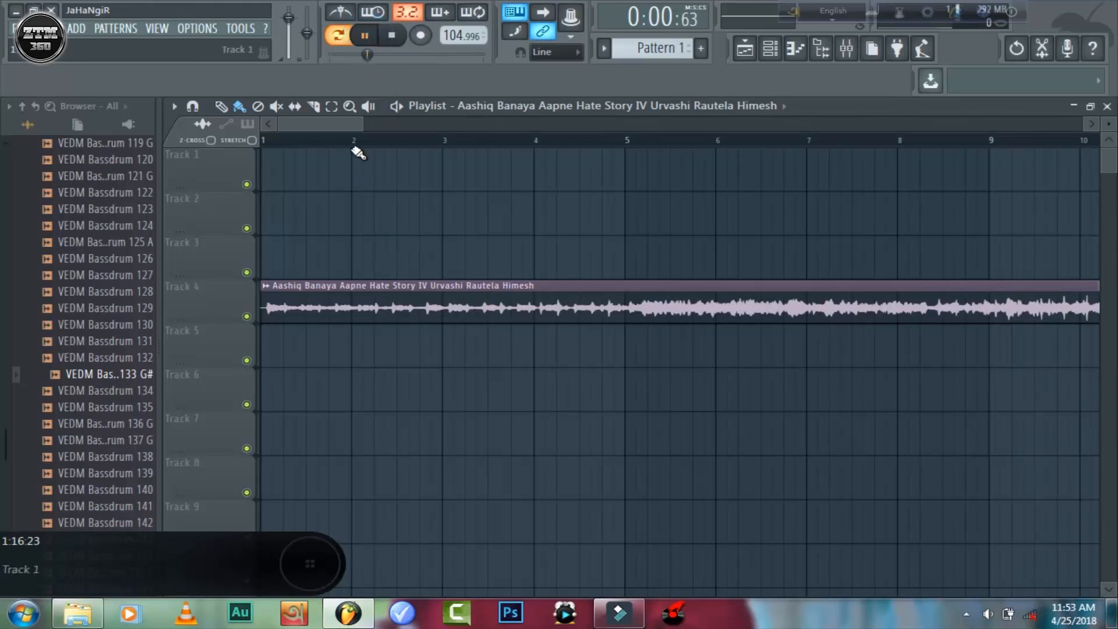
{"action": "left_click_drag", "start_coordinate": [379, 122], "coordinate": [564, 127]}
{"action": "left_click", "coordinate": [367, 35]}
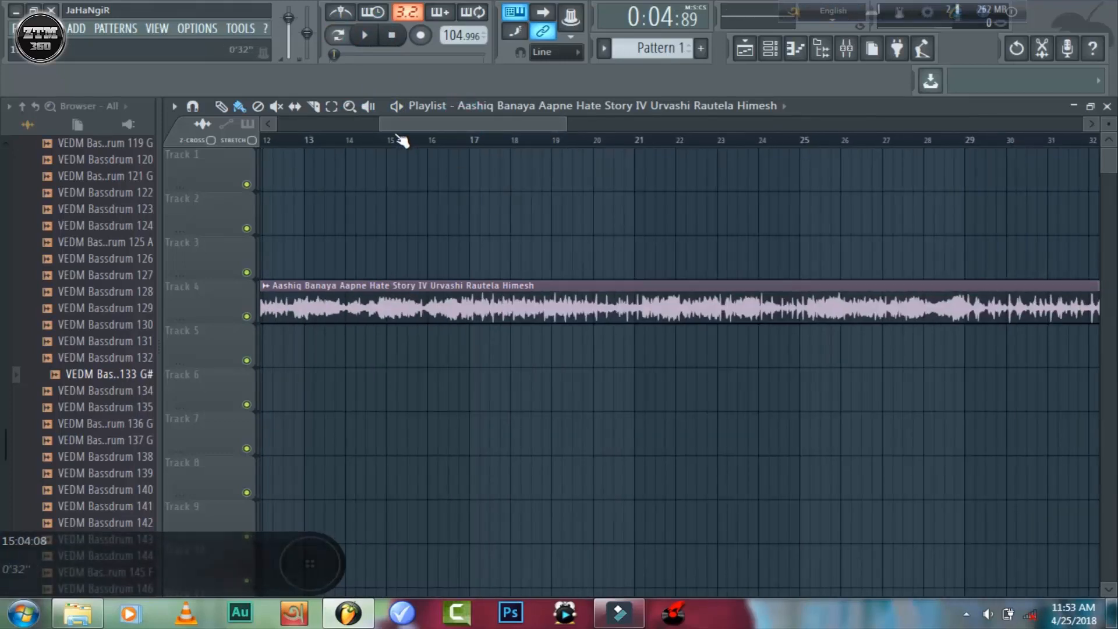
{"action": "left_click_drag", "start_coordinate": [380, 122], "coordinate": [307, 126]}
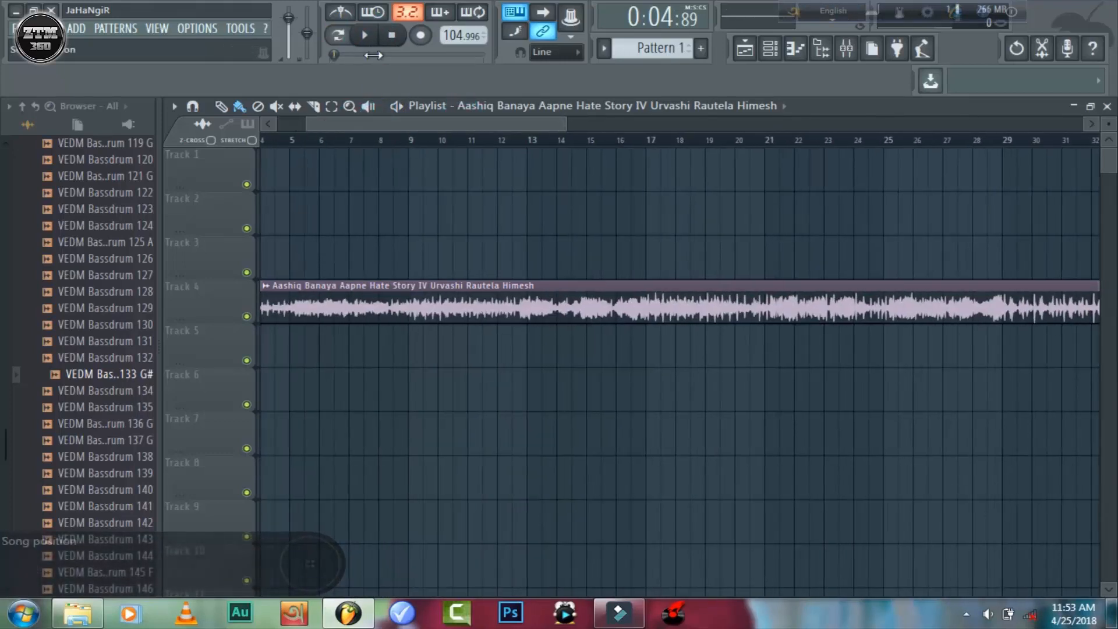
{"action": "left_click", "coordinate": [364, 36]}
{"action": "left_click", "coordinate": [424, 141]}
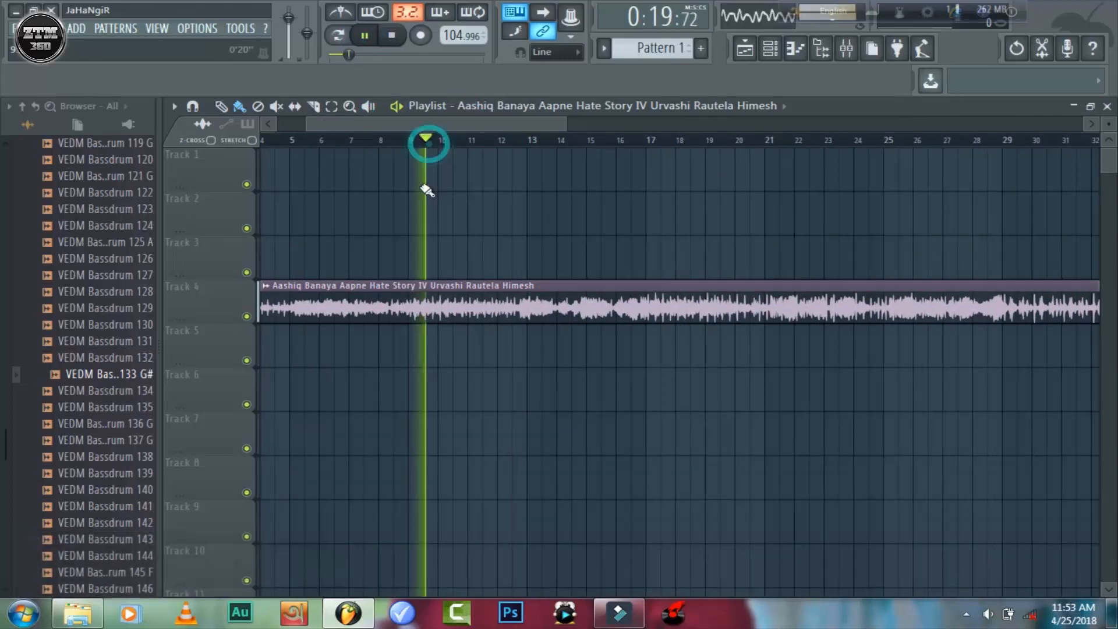
{"action": "left_click", "coordinate": [555, 140]}
{"action": "left_click", "coordinate": [668, 140]}
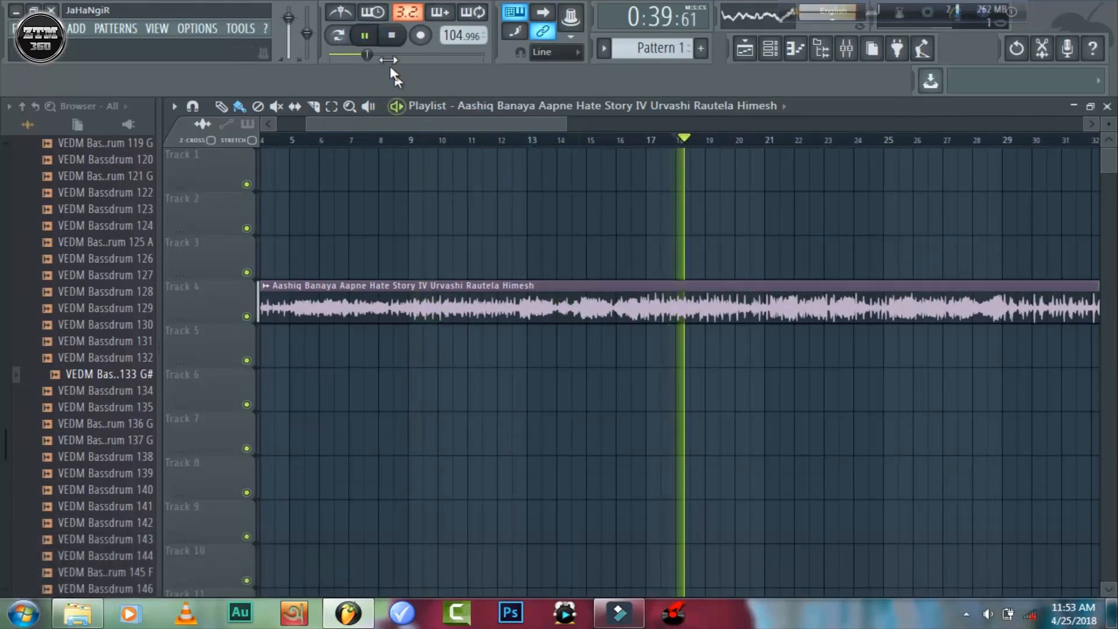
{"action": "left_click", "coordinate": [365, 35]}
Assign the vocal clip's channel to a free mixer track and load Fruity Parametric EQ 2 in its first effect slot
{"action": "double_click", "coordinate": [455, 317]}
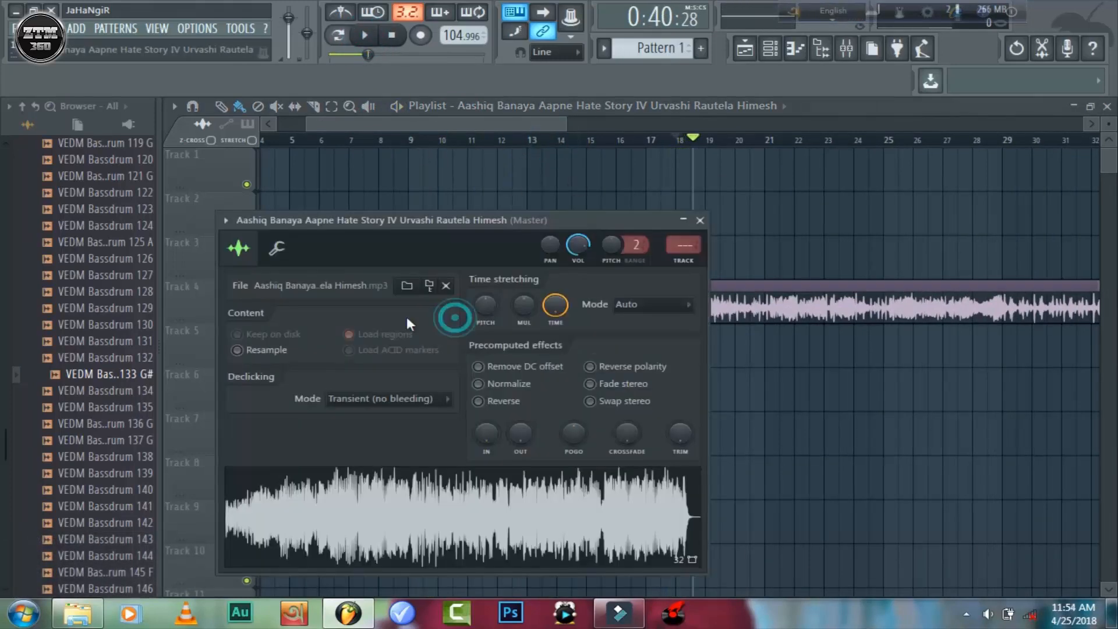
{"action": "left_click", "coordinate": [225, 220]}
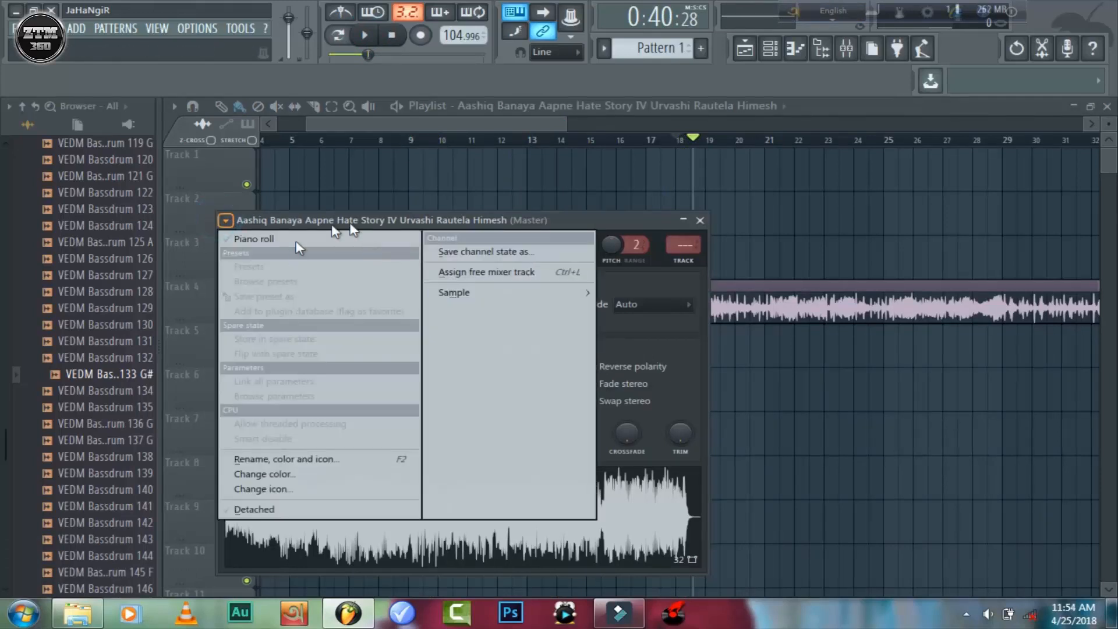
{"action": "left_click", "coordinate": [521, 279]}
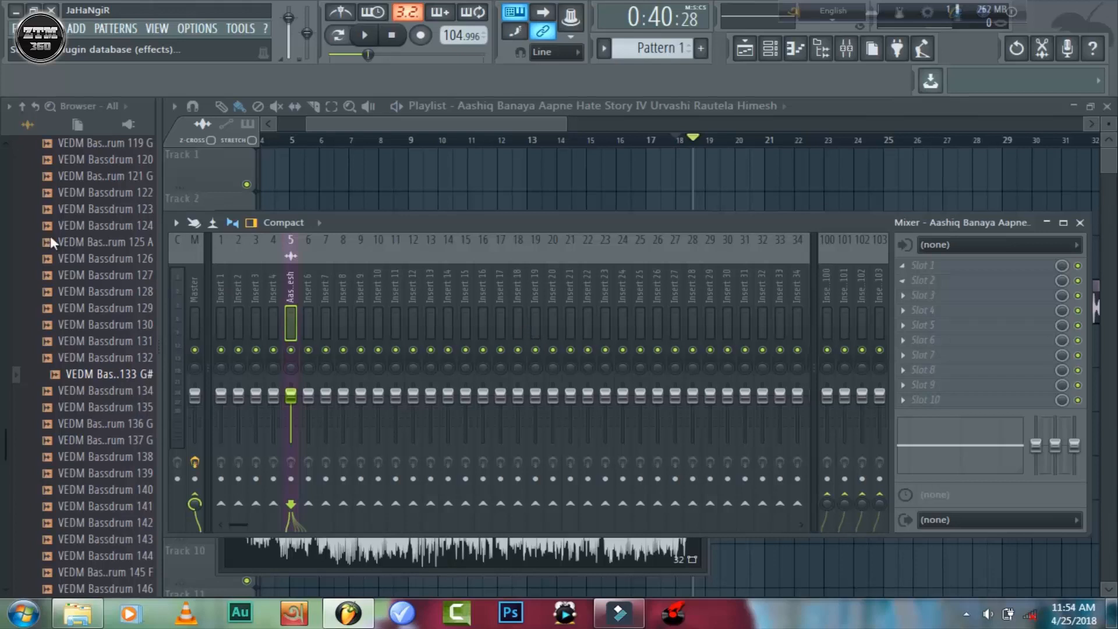
{"action": "key", "text": "alt+p"}
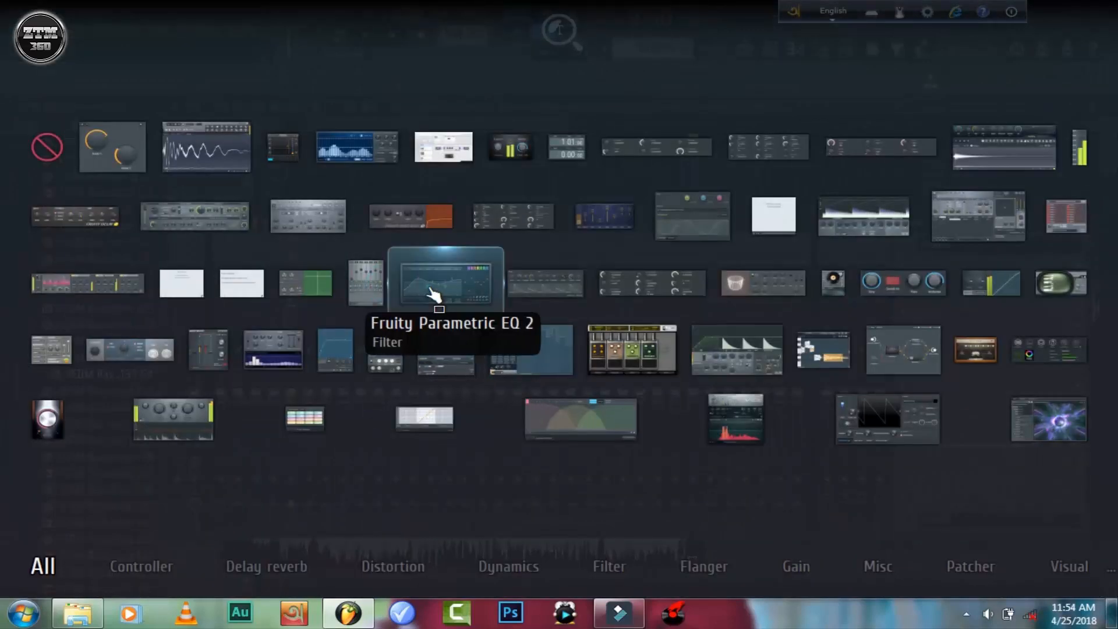
{"action": "left_click", "coordinate": [433, 294]}
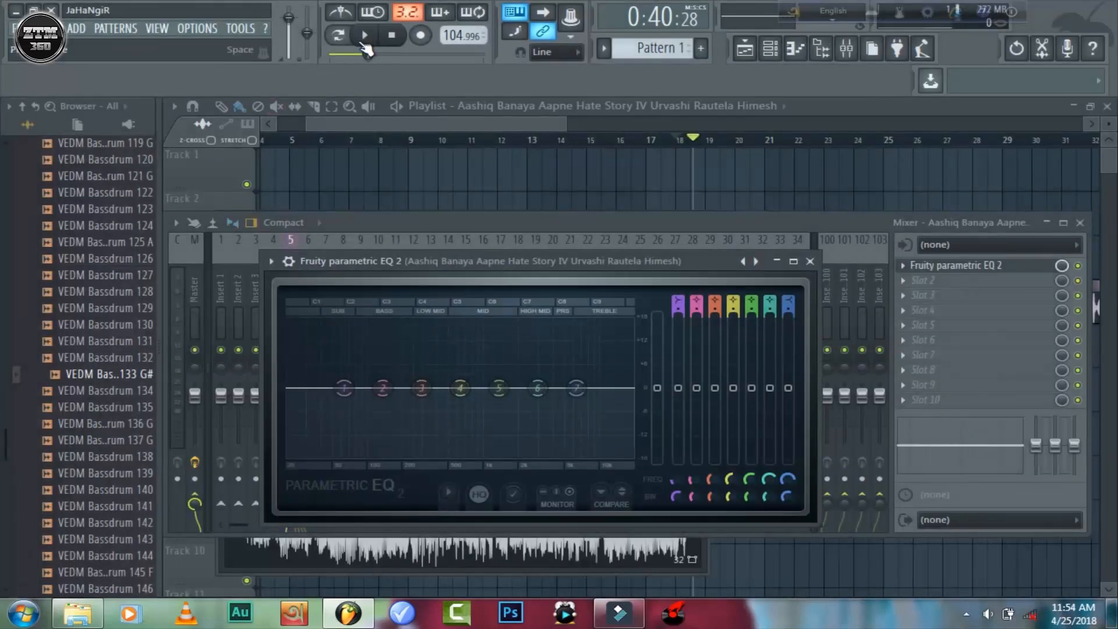
Apply the 20Hz + 18kHz cut preset to the equalizer and move its low cut up to the low-mid range during playback
{"action": "left_click", "coordinate": [364, 36]}
{"action": "left_click", "coordinate": [364, 36]}
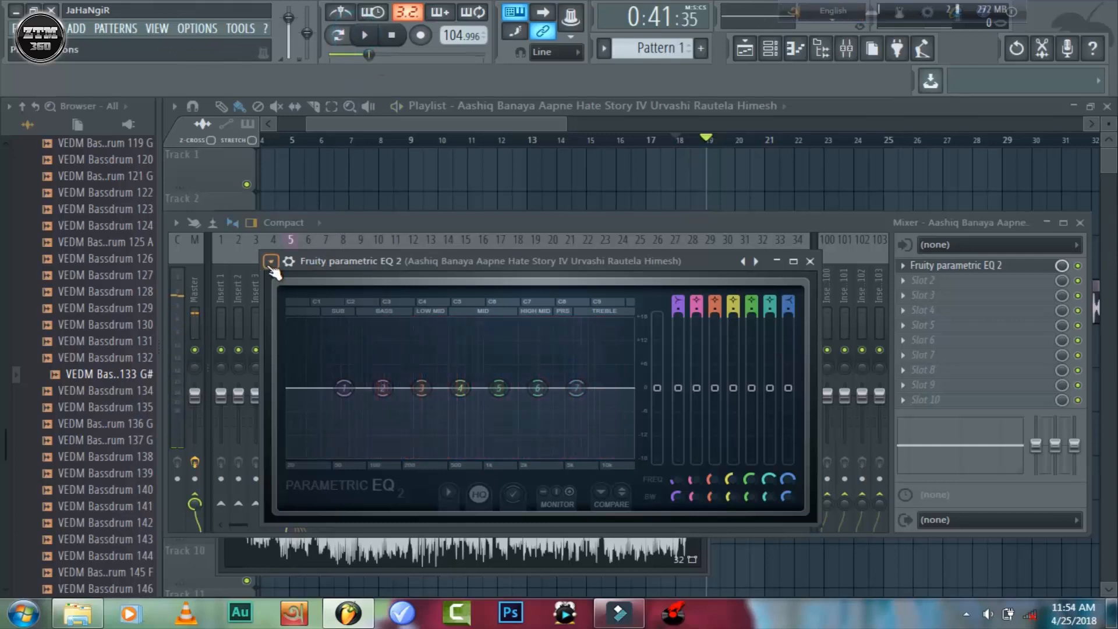
{"action": "left_click", "coordinate": [270, 262]}
{"action": "mouse_move", "coordinate": [326, 302]}
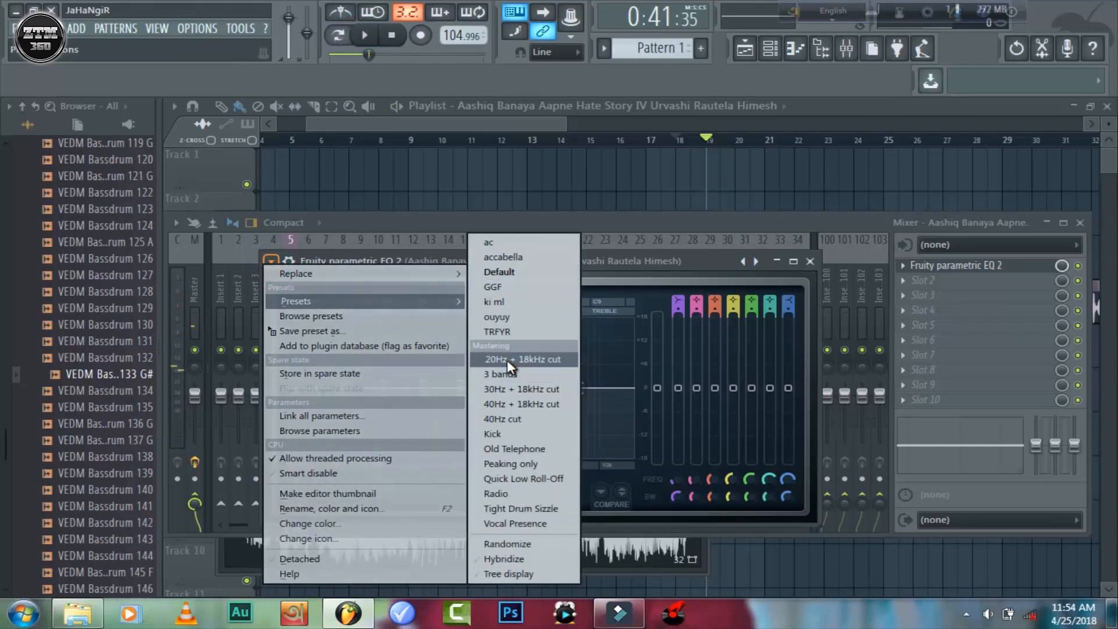
{"action": "left_click", "coordinate": [508, 360]}
{"action": "left_click_drag", "start_coordinate": [304, 392], "coordinate": [431, 387]}
{"action": "left_click", "coordinate": [364, 35]}
{"action": "left_click_drag", "start_coordinate": [441, 385], "coordinate": [433, 382]}
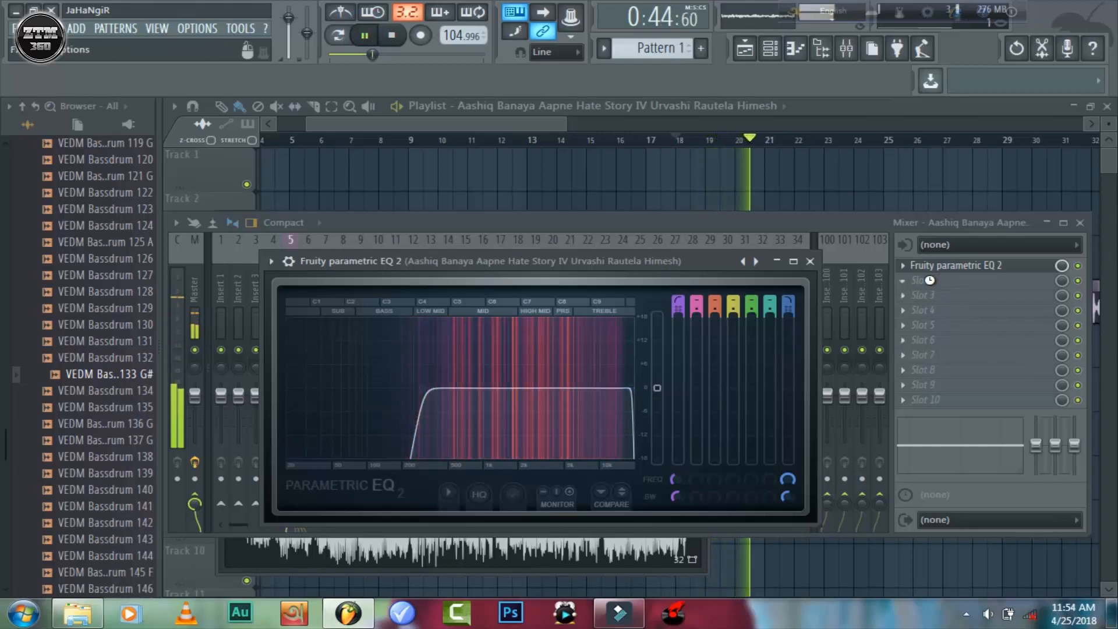
Add a second Fruity Parametric EQ 2 in slot 2, lower bands 1 and 2, and play the result
{"action": "key", "text": "alt+p"}
{"action": "left_click", "coordinate": [450, 283]}
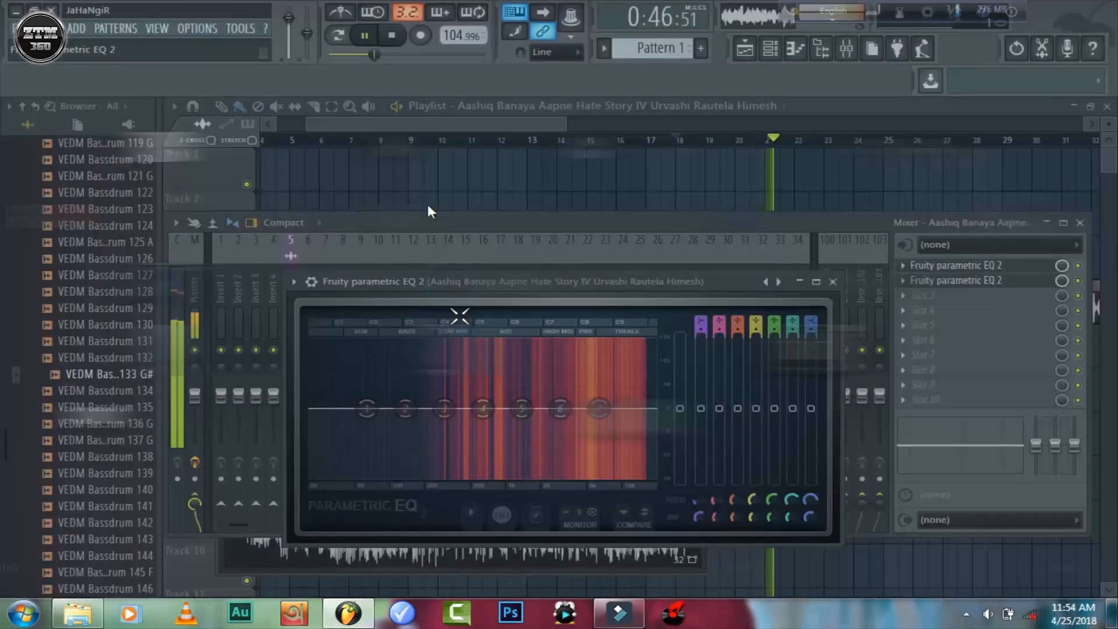
{"action": "left_click_drag", "start_coordinate": [375, 406], "coordinate": [366, 454]}
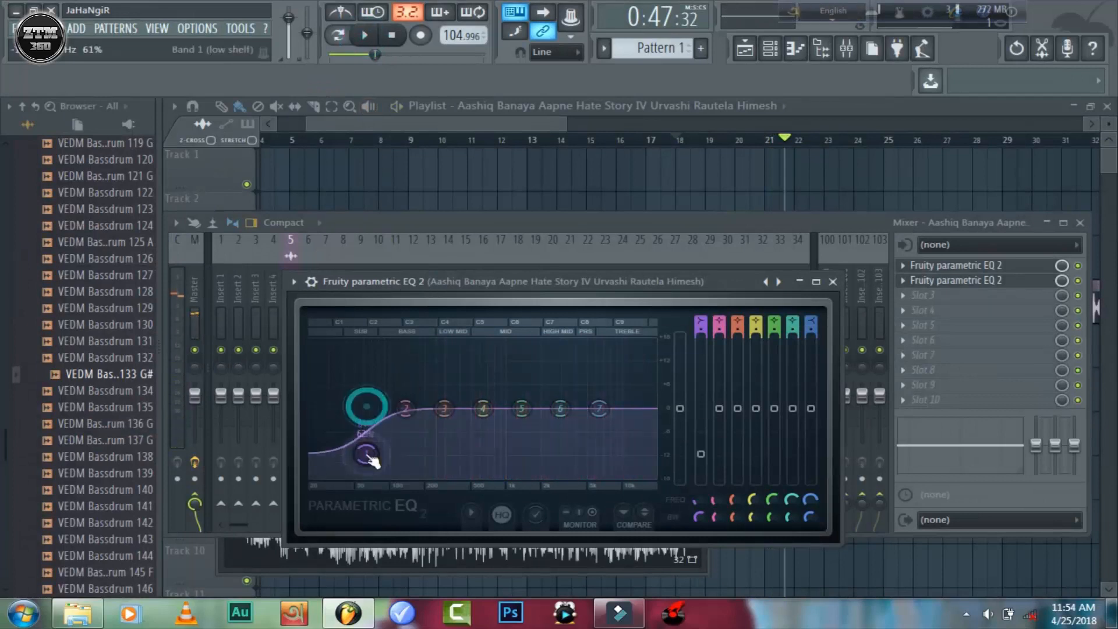
{"action": "left_click_drag", "start_coordinate": [405, 408], "coordinate": [401, 449]}
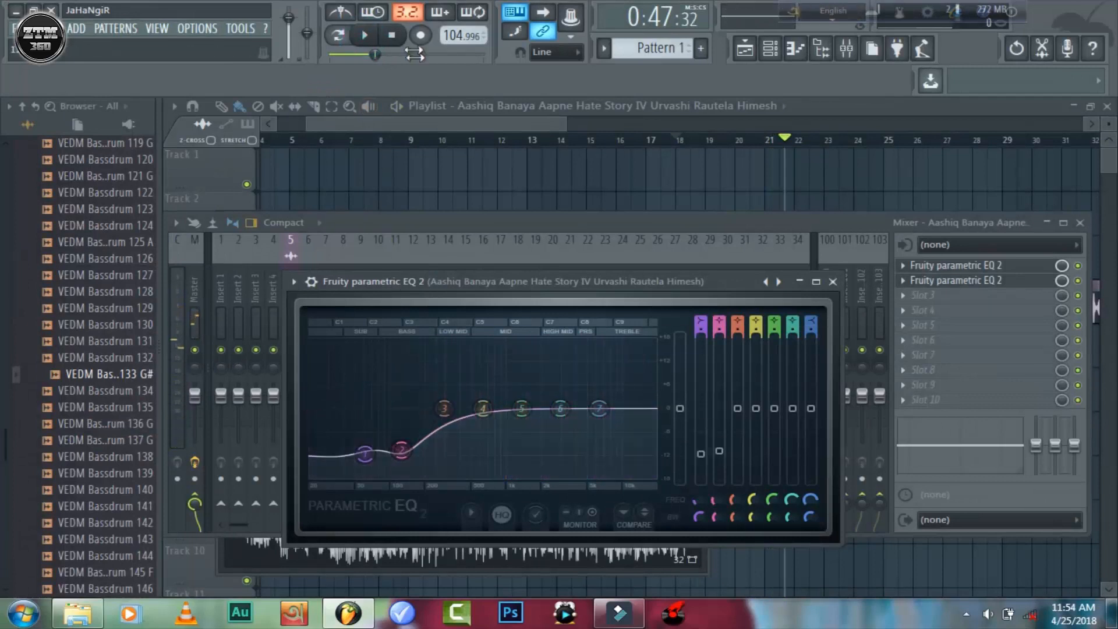
{"action": "left_click", "coordinate": [365, 35]}
Add Fruity Reeverb 2 in slot 3 of the vocal's mixer track and stop playback after listening
{"action": "left_click", "coordinate": [932, 296]}
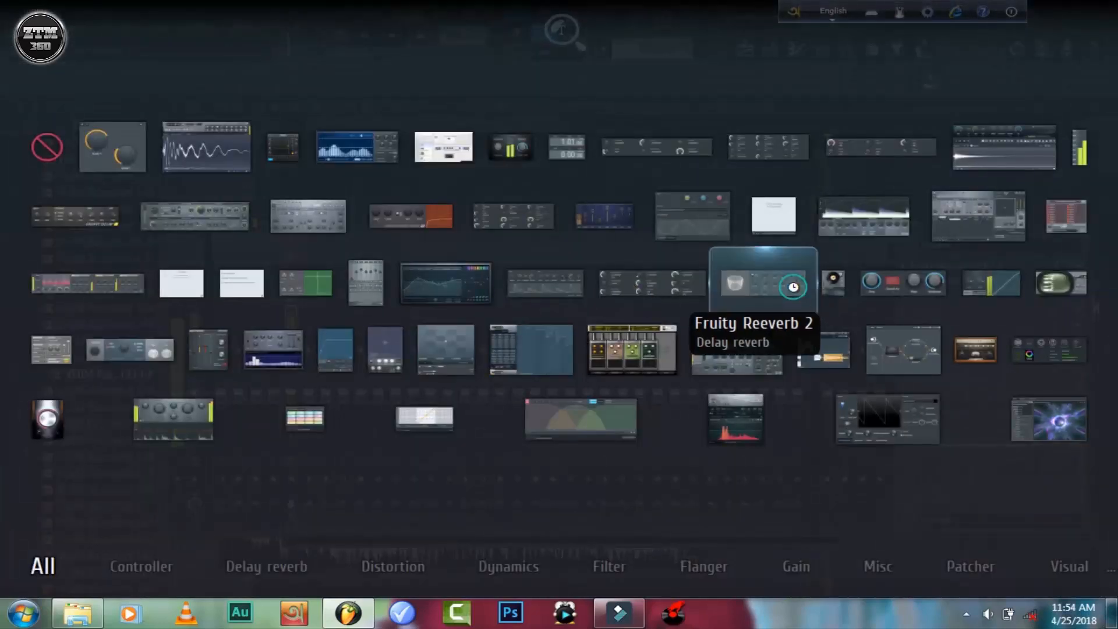
{"action": "left_click", "coordinate": [795, 291]}
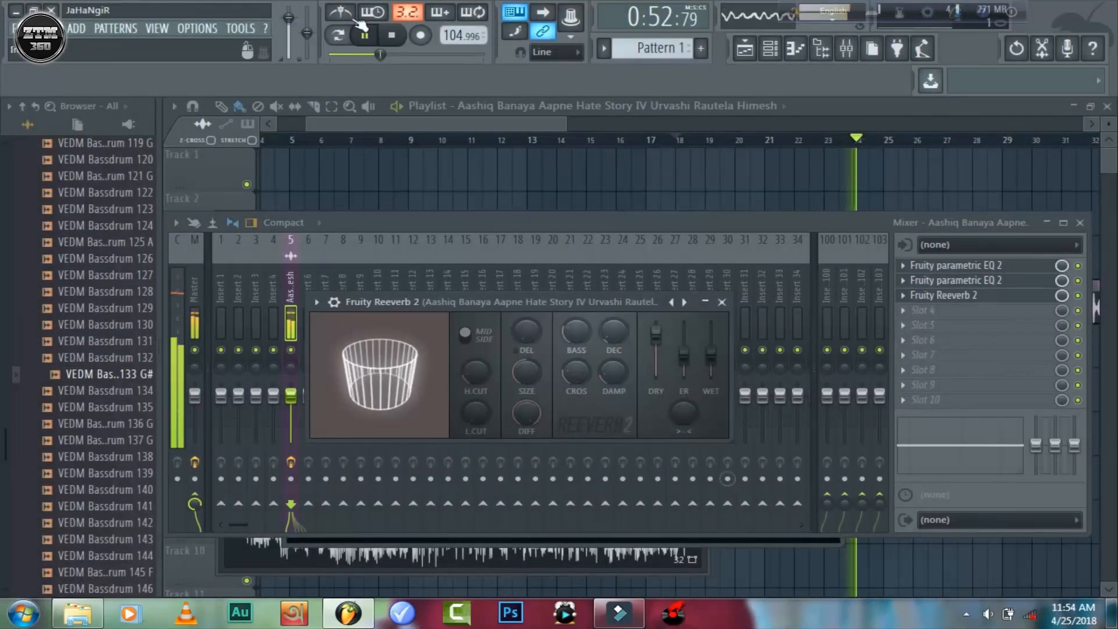
{"action": "left_click", "coordinate": [364, 34]}
Show the playlist from bar 1 in a smaller window beside the channel rack, and set the rack to show all channels
{"action": "left_click_drag", "start_coordinate": [565, 124], "coordinate": [625, 140]}
{"action": "left_click", "coordinate": [269, 124]}
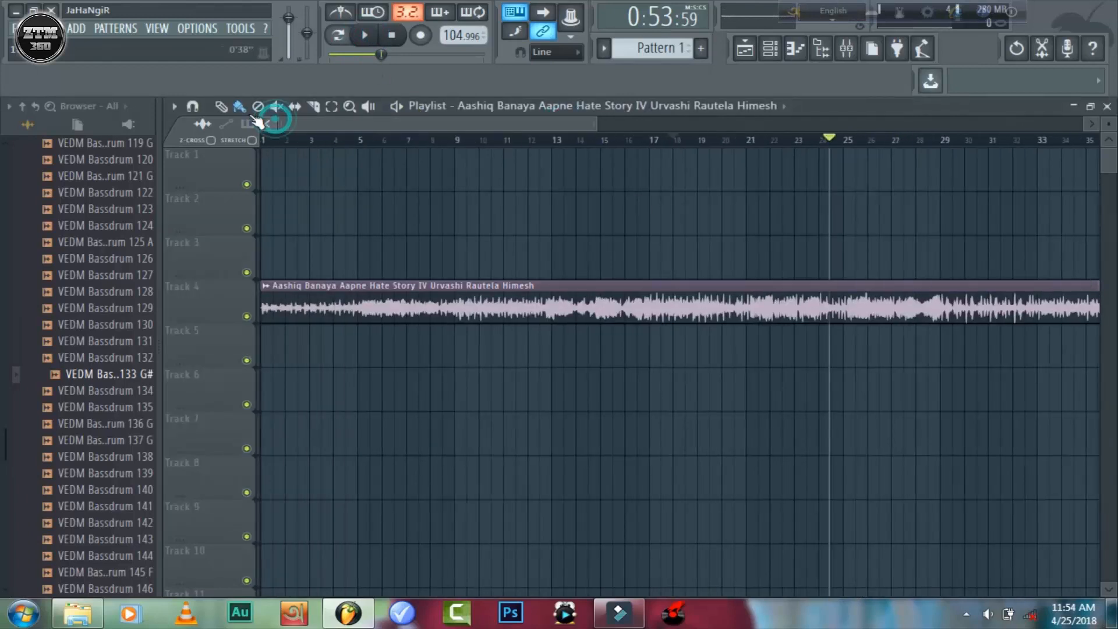
{"action": "left_click", "coordinate": [1090, 107]}
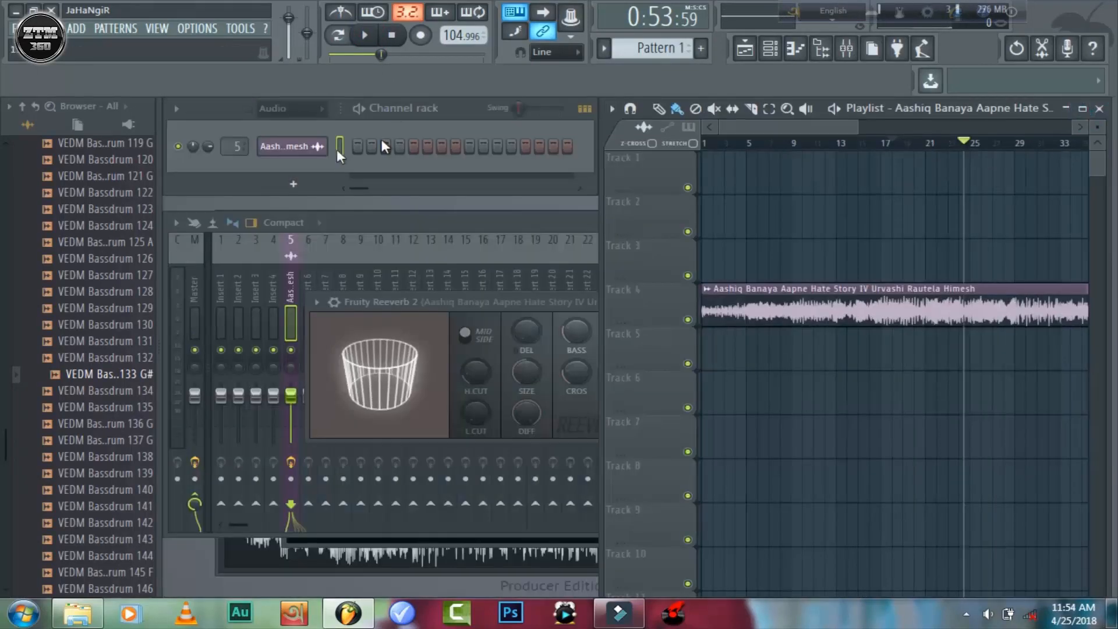
{"action": "left_click", "coordinate": [271, 112]}
{"action": "left_click", "coordinate": [280, 119]}
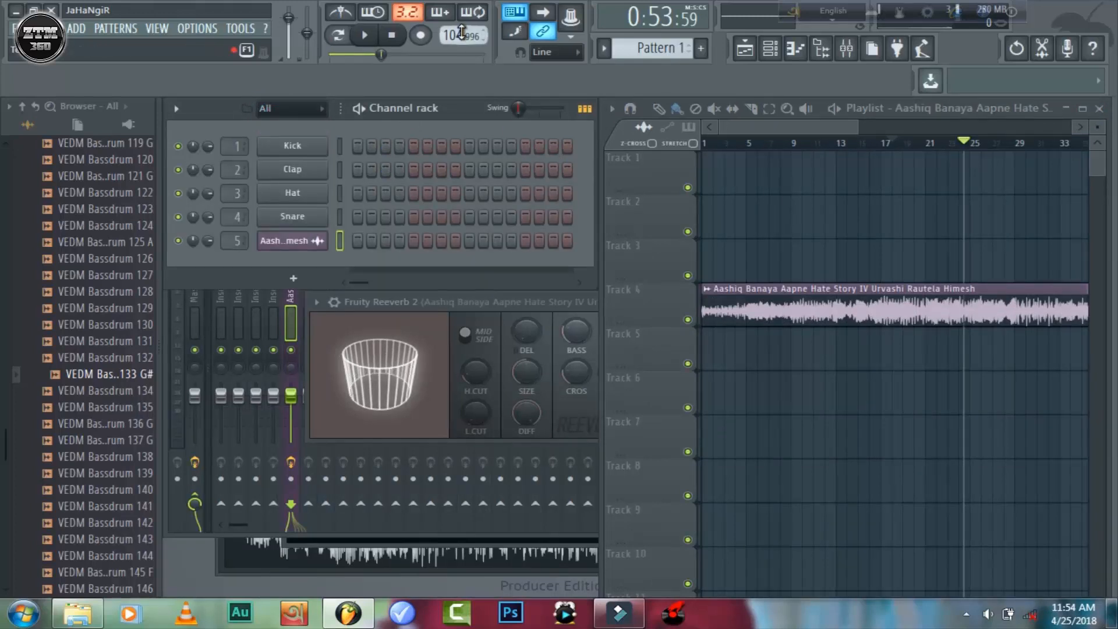
Set the project tempo to 130 BPM, restretch all channels and play back the vocal
{"action": "right_click", "coordinate": [461, 33]}
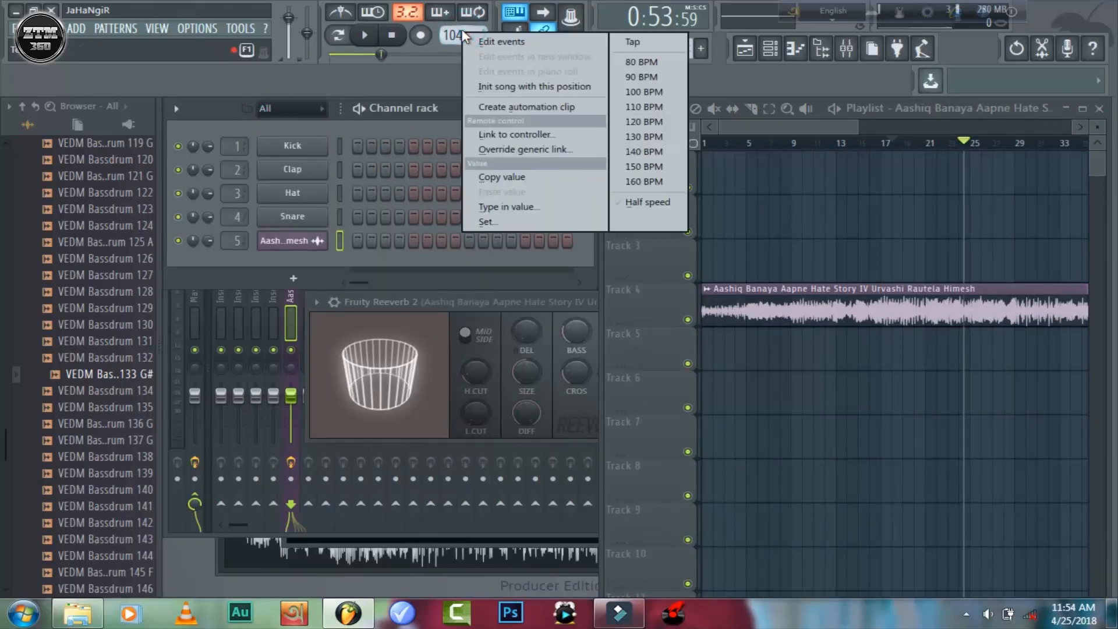
{"action": "left_click", "coordinate": [648, 136]}
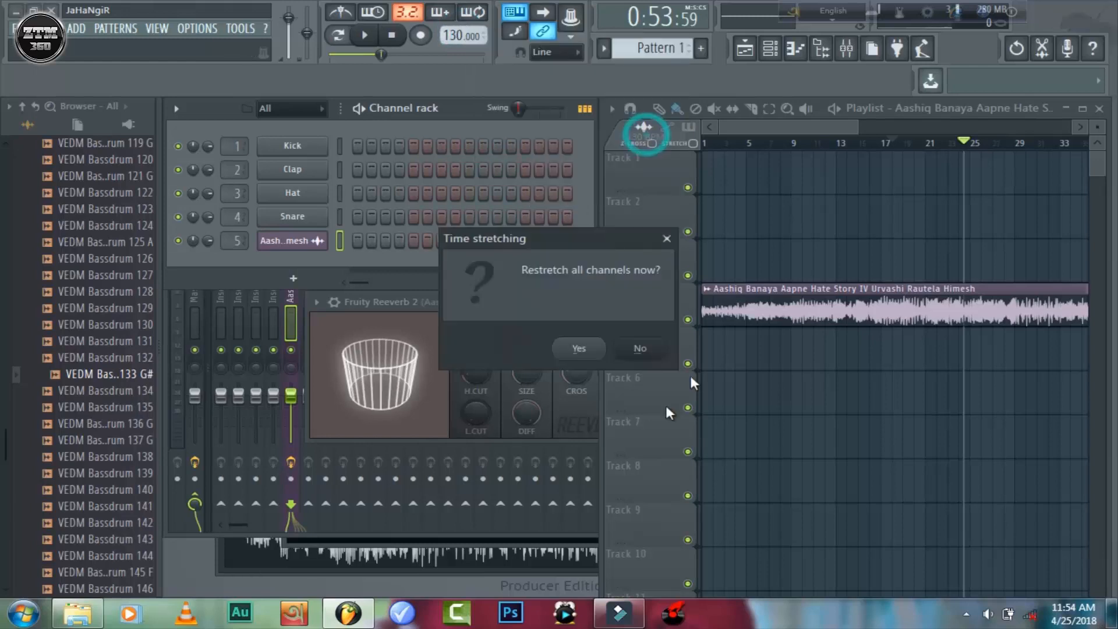
{"action": "left_click", "coordinate": [577, 343]}
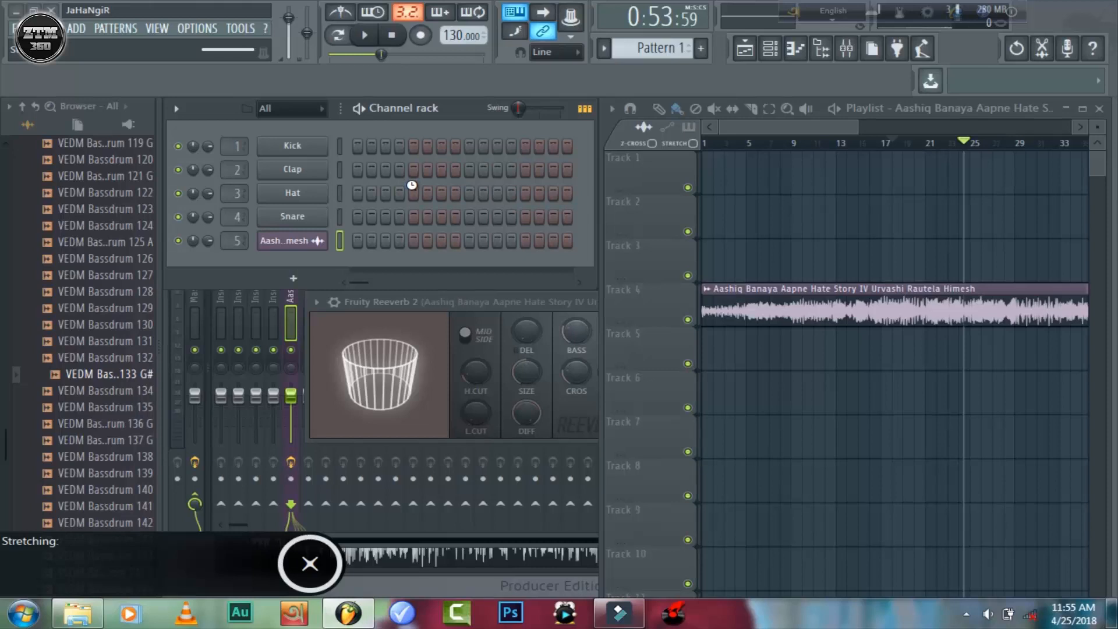
{"action": "left_click", "coordinate": [364, 36]}
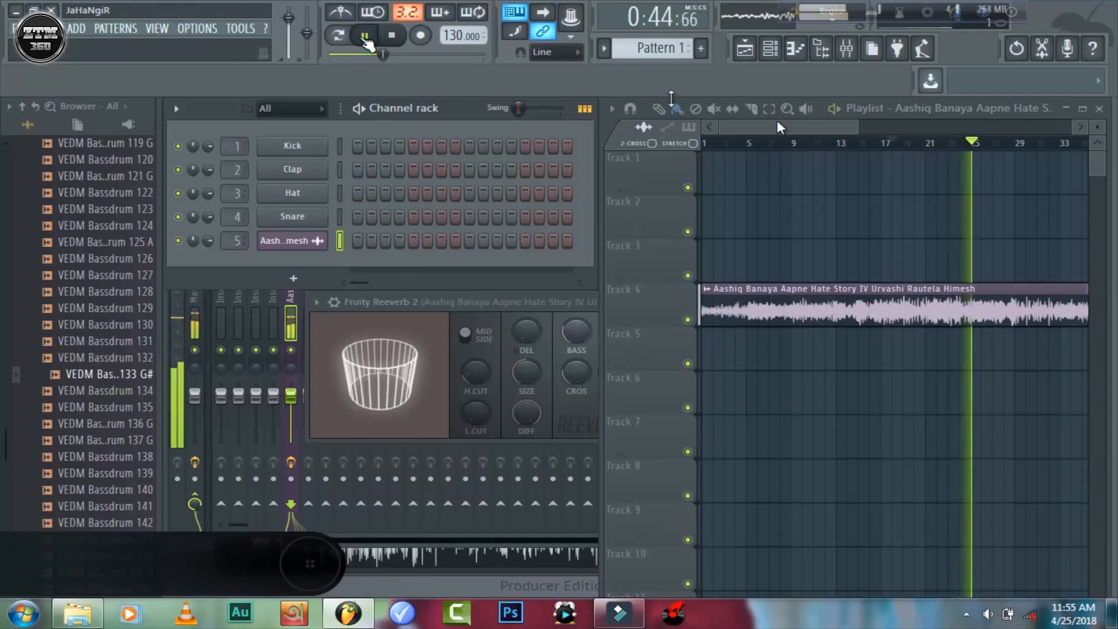
{"action": "left_click", "coordinate": [364, 36]}
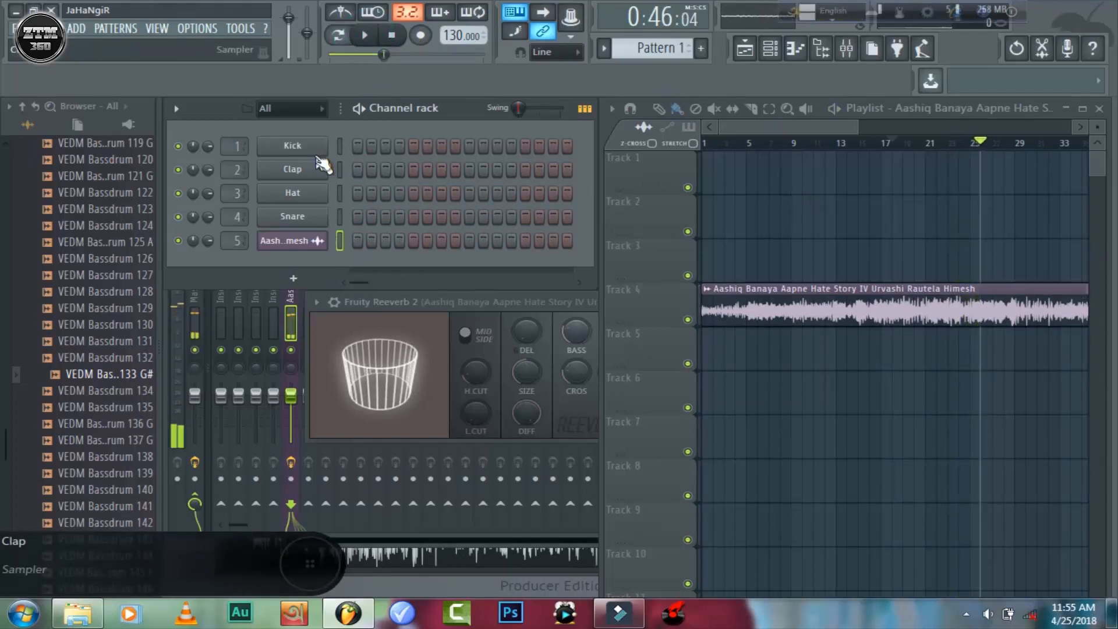
Review the effects on the vocal's mixer track, including the Fruity Reeverb 2 settings
{"action": "left_click", "coordinate": [846, 49]}
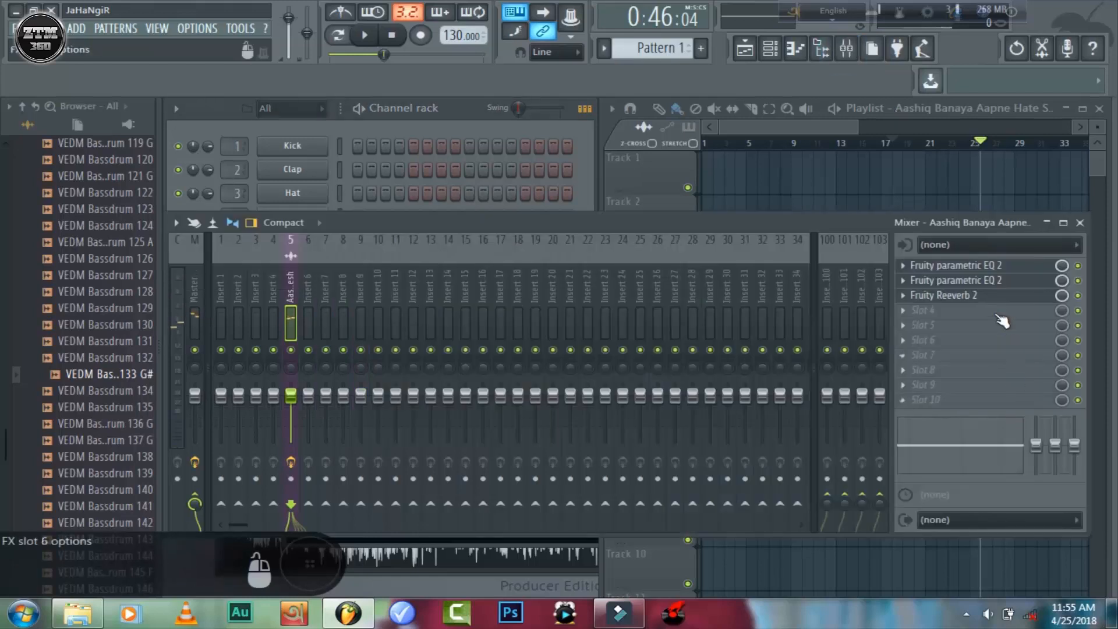
{"action": "left_click", "coordinate": [992, 280]}
{"action": "left_click", "coordinate": [995, 295]}
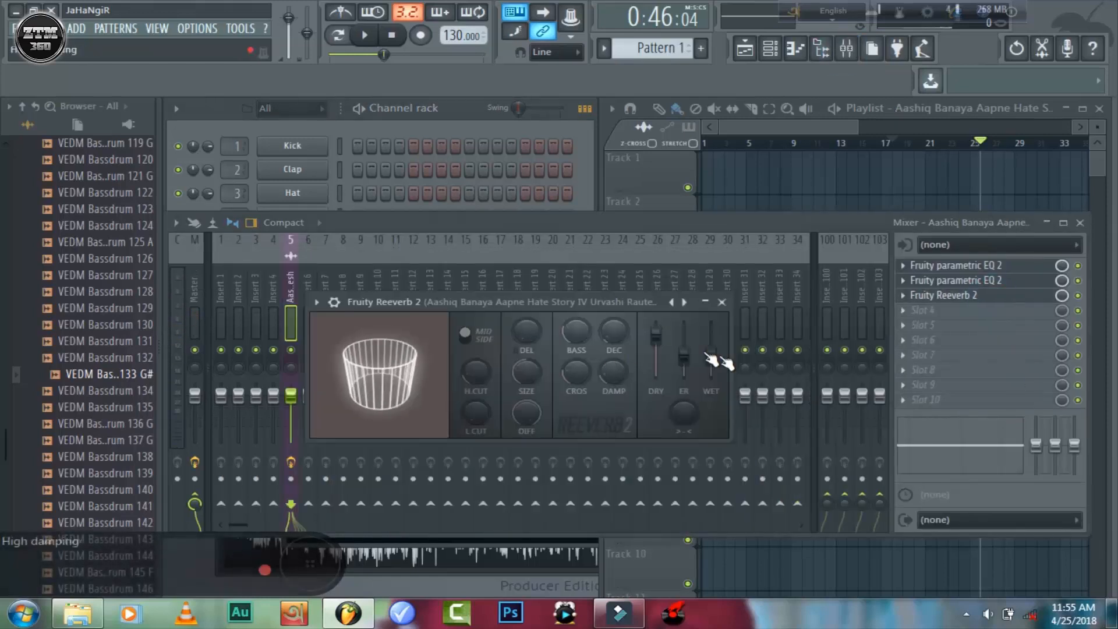
Fill the Kick in Pattern 1 on every fourth step and play the pattern, then the song from near bar 4
{"action": "left_click", "coordinate": [329, 112]}
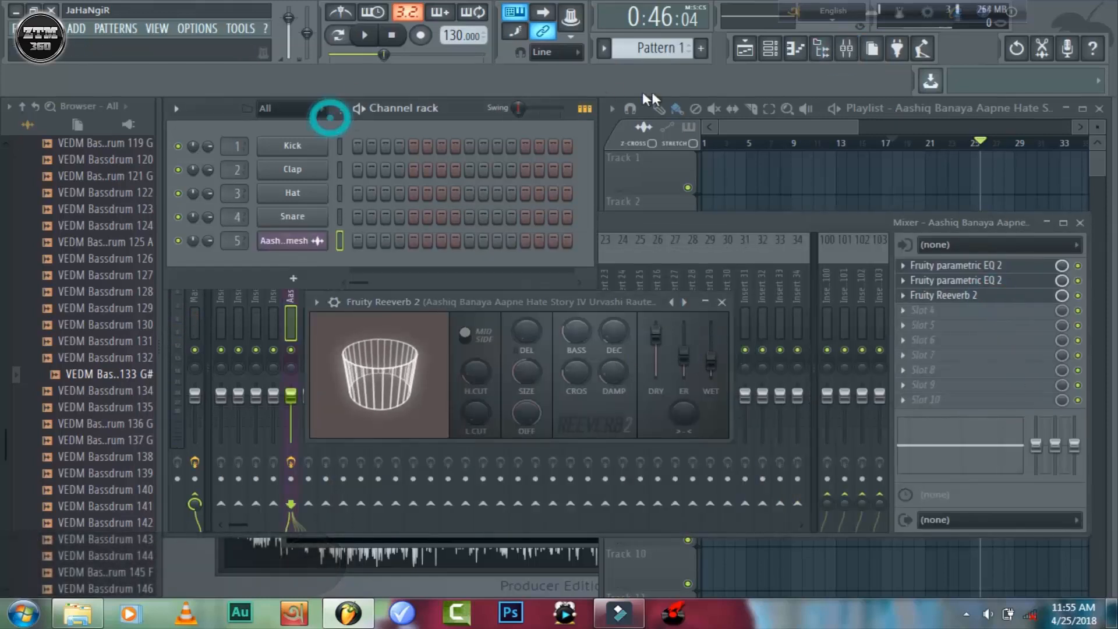
{"action": "left_click", "coordinate": [605, 50]}
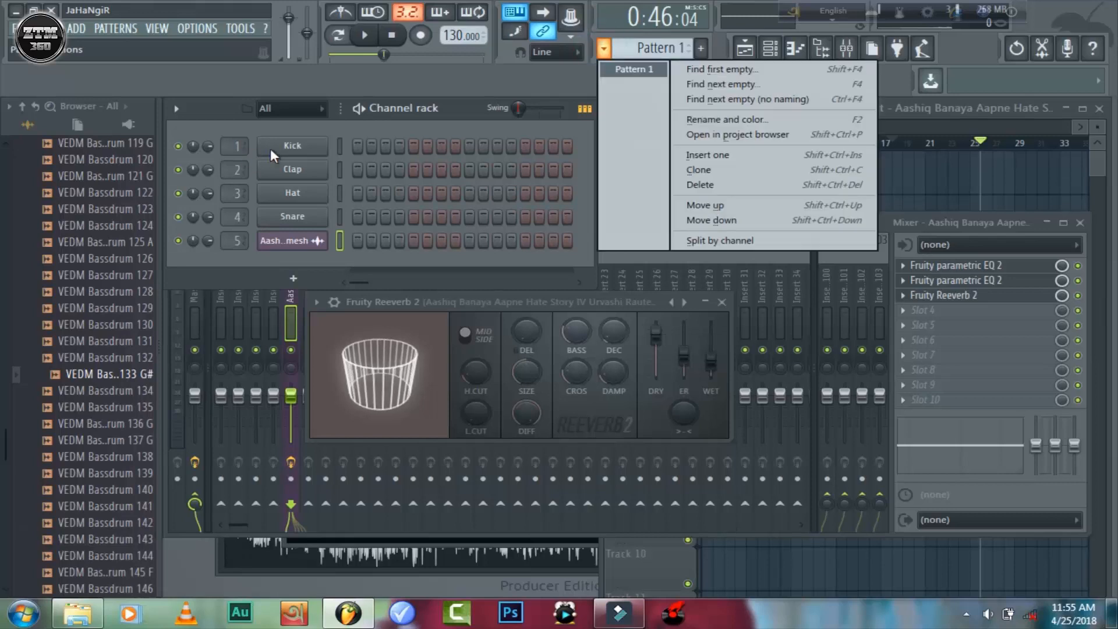
{"action": "right_click", "coordinate": [274, 147]}
{"action": "left_click", "coordinate": [299, 156]}
{"action": "right_click", "coordinate": [298, 156]}
{"action": "left_click", "coordinate": [558, 214]}
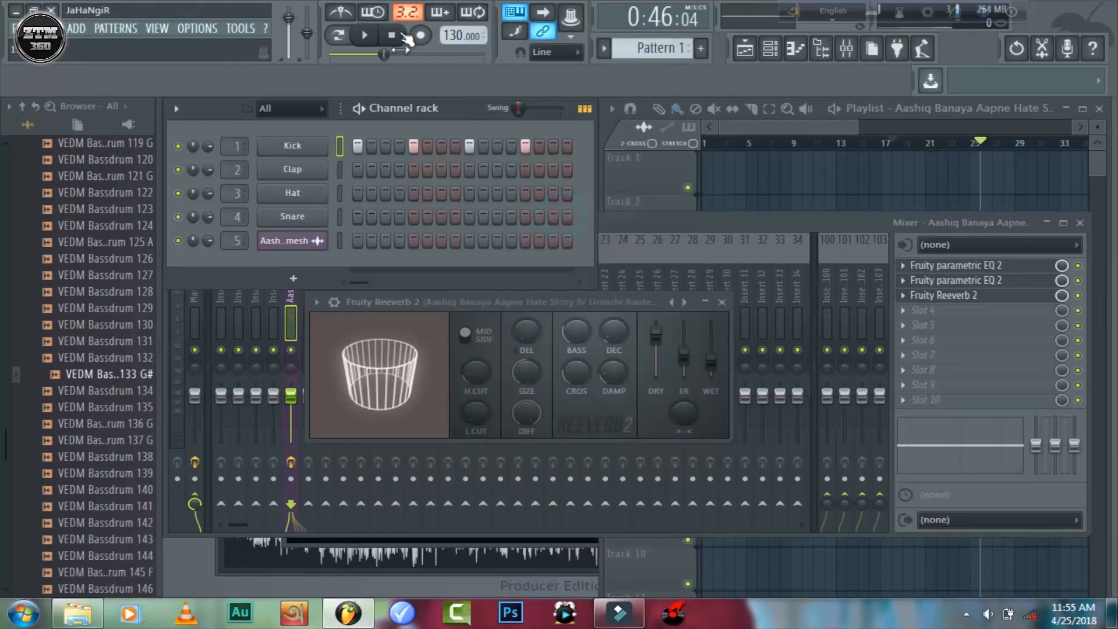
{"action": "left_click", "coordinate": [365, 36]}
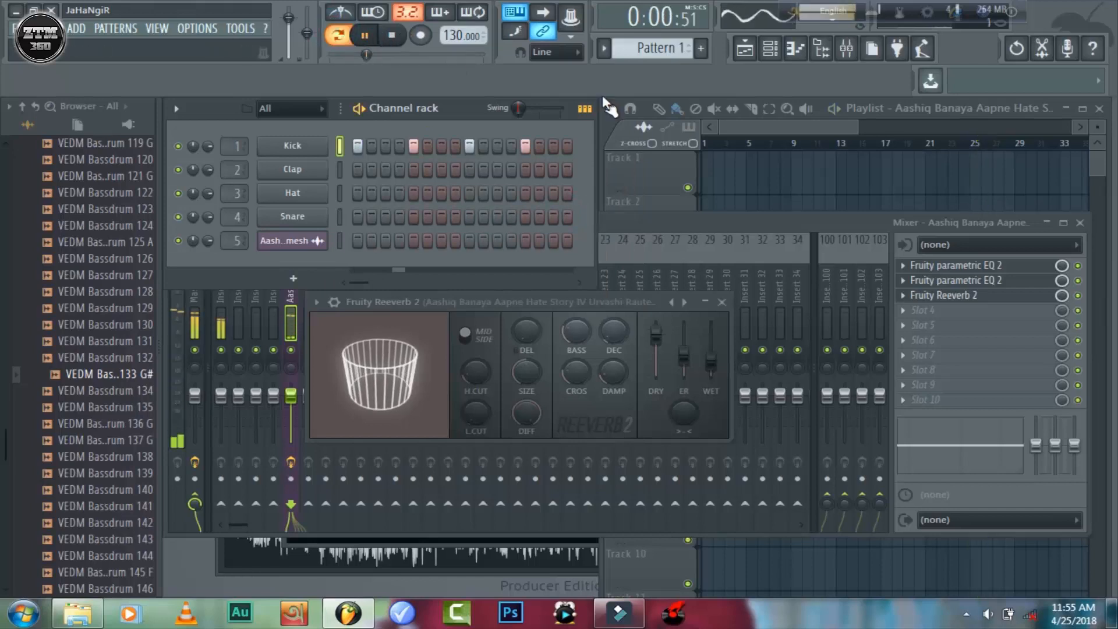
{"action": "left_click", "coordinate": [739, 141]}
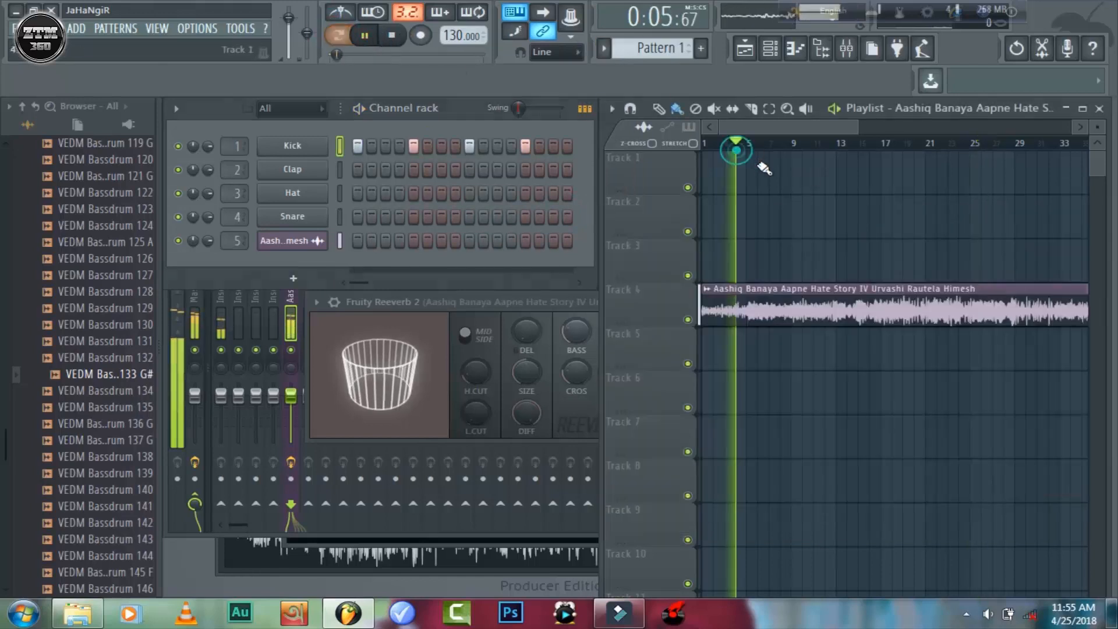
{"action": "left_click", "coordinate": [365, 36]}
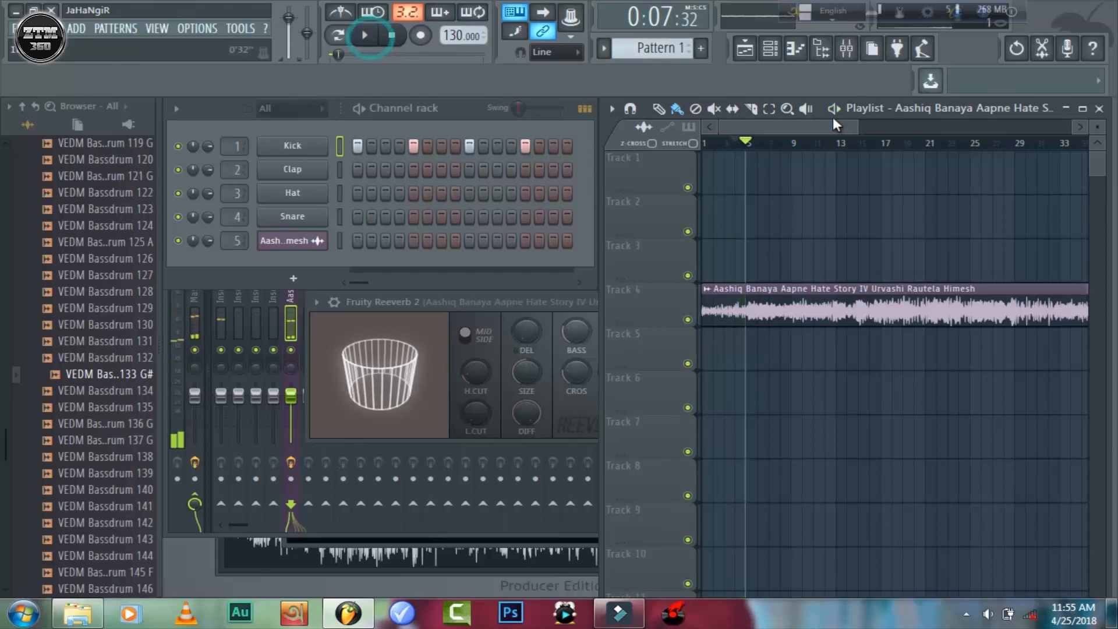
Paint Pattern 1 along Track 1 of the playlist across bars 1 to 14
{"action": "left_click", "coordinate": [930, 115]}
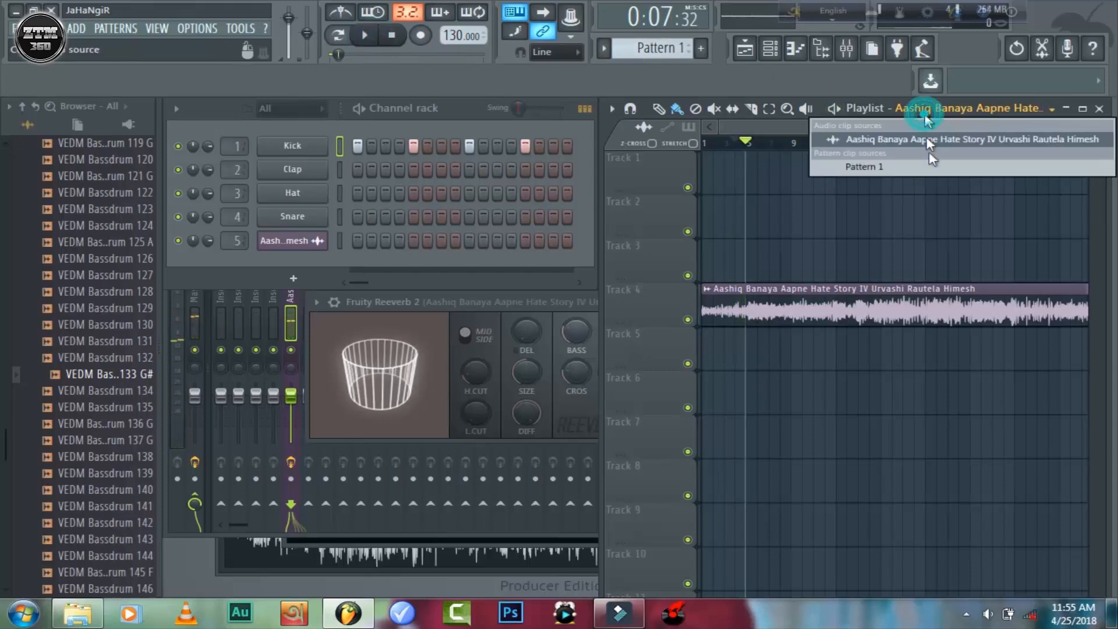
{"action": "left_click", "coordinate": [931, 166]}
{"action": "left_click_drag", "start_coordinate": [990, 174], "coordinate": [854, 184]}
Create Pattern 2 and place Clap hits on steps 5 and 13
{"action": "left_click", "coordinate": [614, 55]}
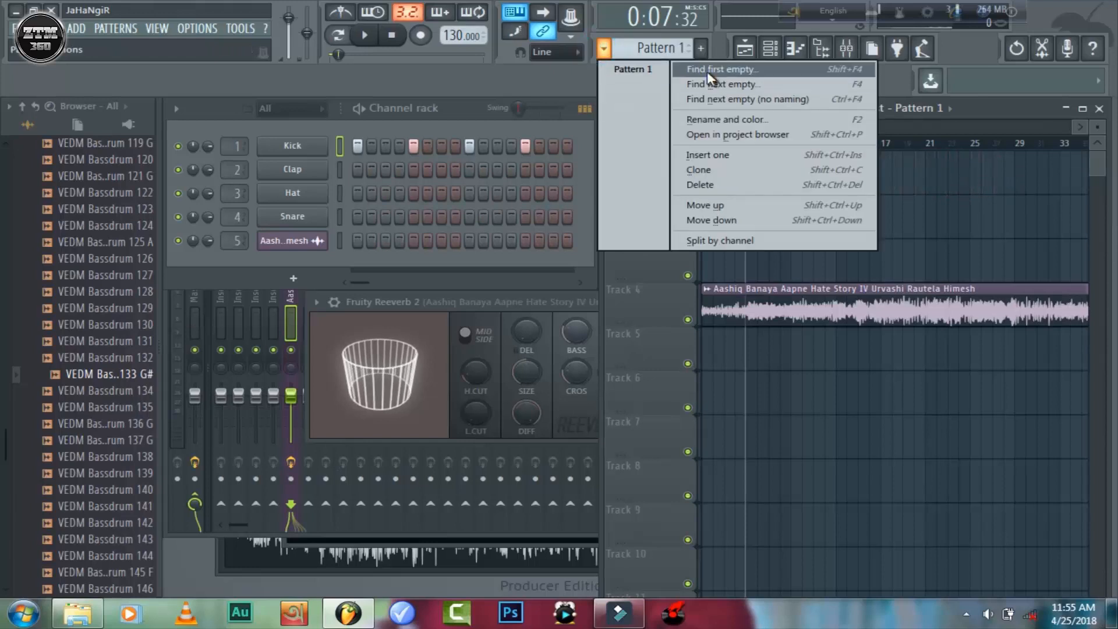
{"action": "left_click", "coordinate": [706, 71]}
{"action": "key", "text": "Return"}
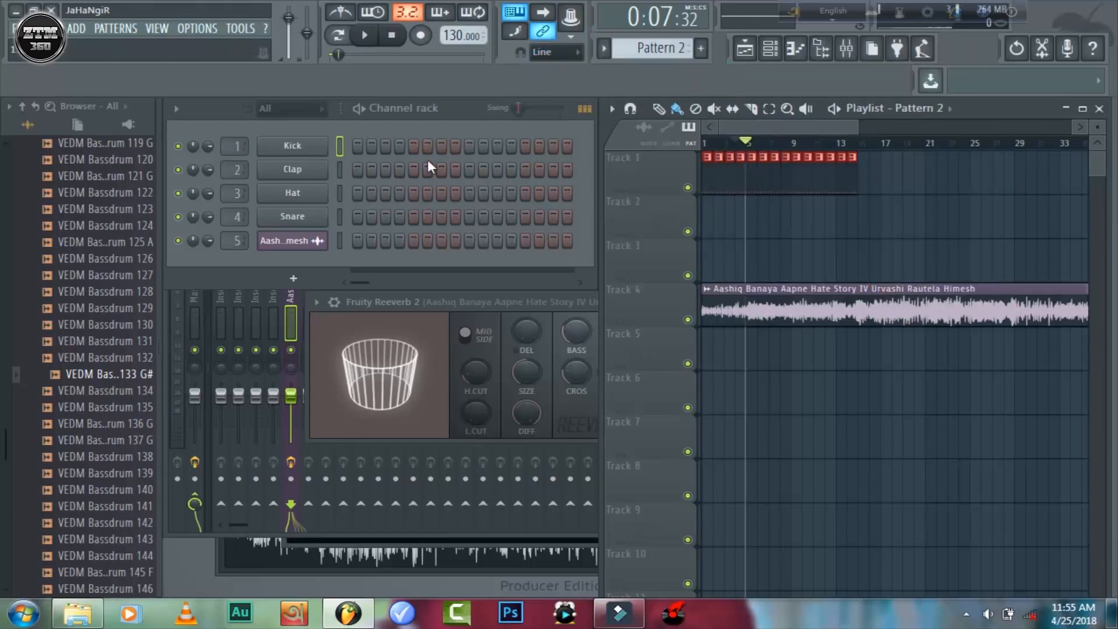
{"action": "left_click", "coordinate": [413, 169]}
{"action": "left_click", "coordinate": [522, 169]}
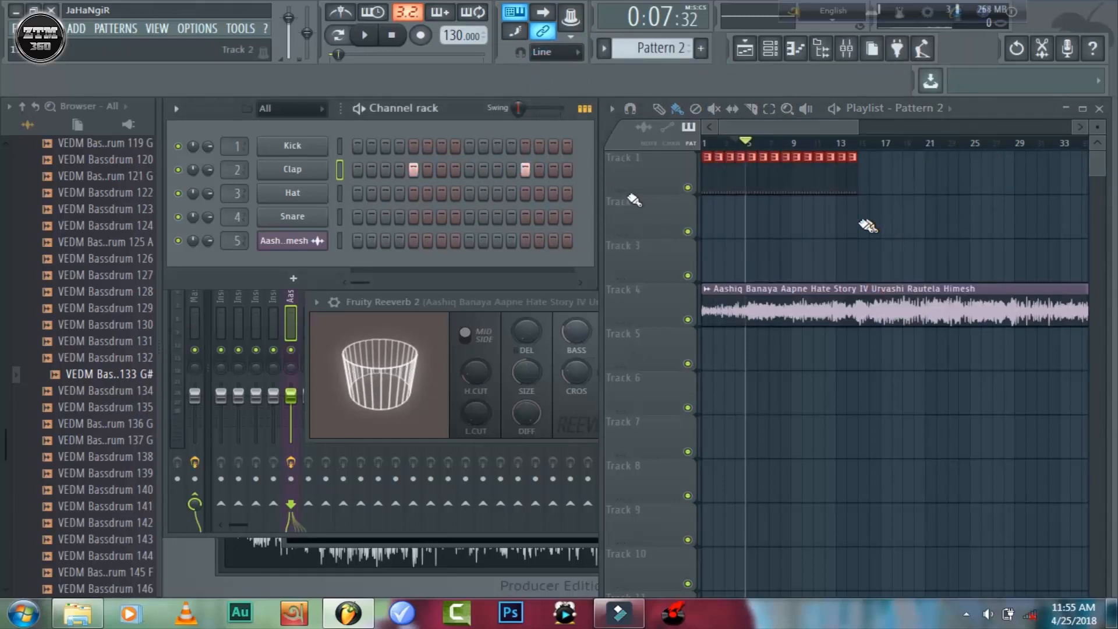
Paint Pattern 2 along Track 2 across bars 1 to 14 and move the vocal clip to start at bar 9
{"action": "left_click_drag", "start_coordinate": [705, 201], "coordinate": [865, 200]}
{"action": "right_click", "coordinate": [862, 223]}
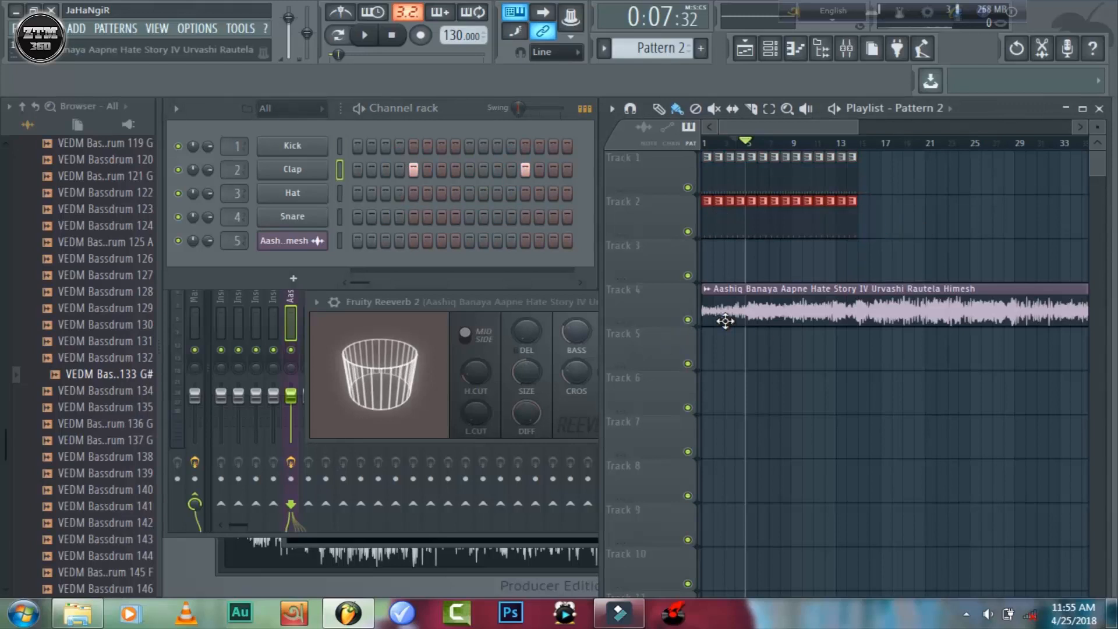
{"action": "left_click_drag", "start_coordinate": [725, 321], "coordinate": [813, 320]}
{"action": "left_click", "coordinate": [499, 316]}
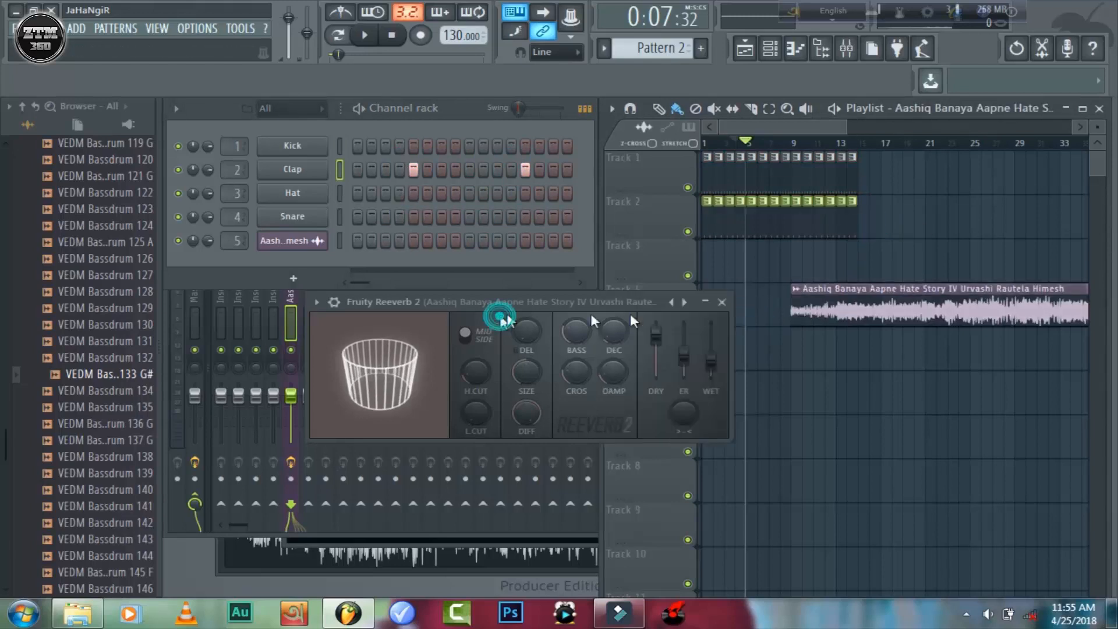
{"action": "left_click", "coordinate": [723, 302]}
Create Pattern 3 and place Hat hits on steps 3, 7, 11 and 15
{"action": "left_click", "coordinate": [701, 49]}
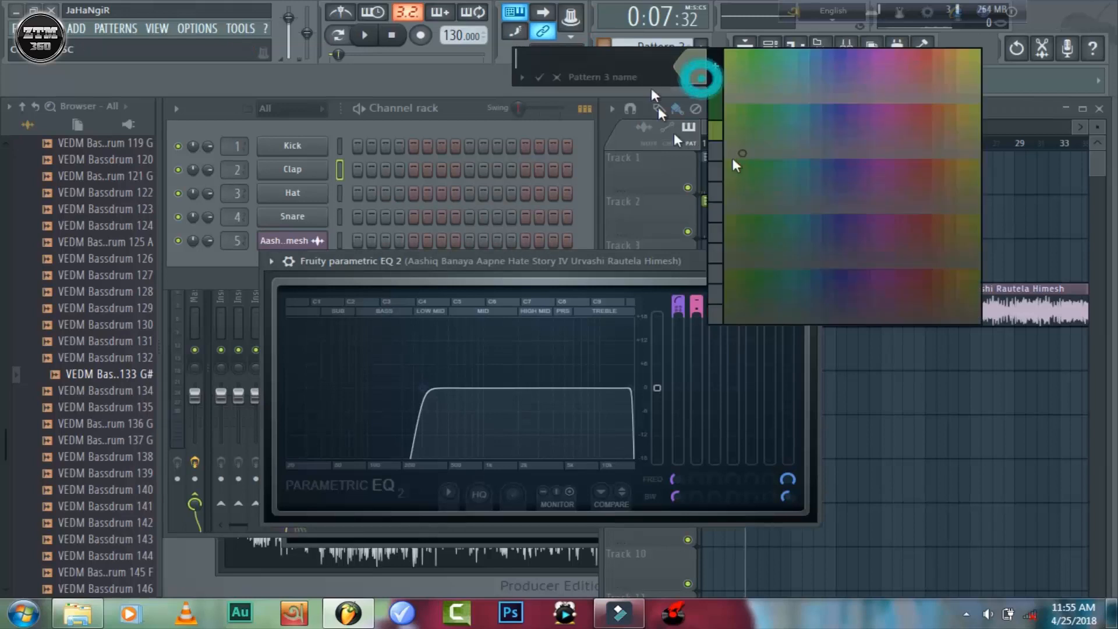
{"action": "left_click", "coordinate": [540, 78]}
{"action": "left_click", "coordinate": [384, 193]}
{"action": "left_click", "coordinate": [427, 192]}
{"action": "left_click", "coordinate": [471, 193]}
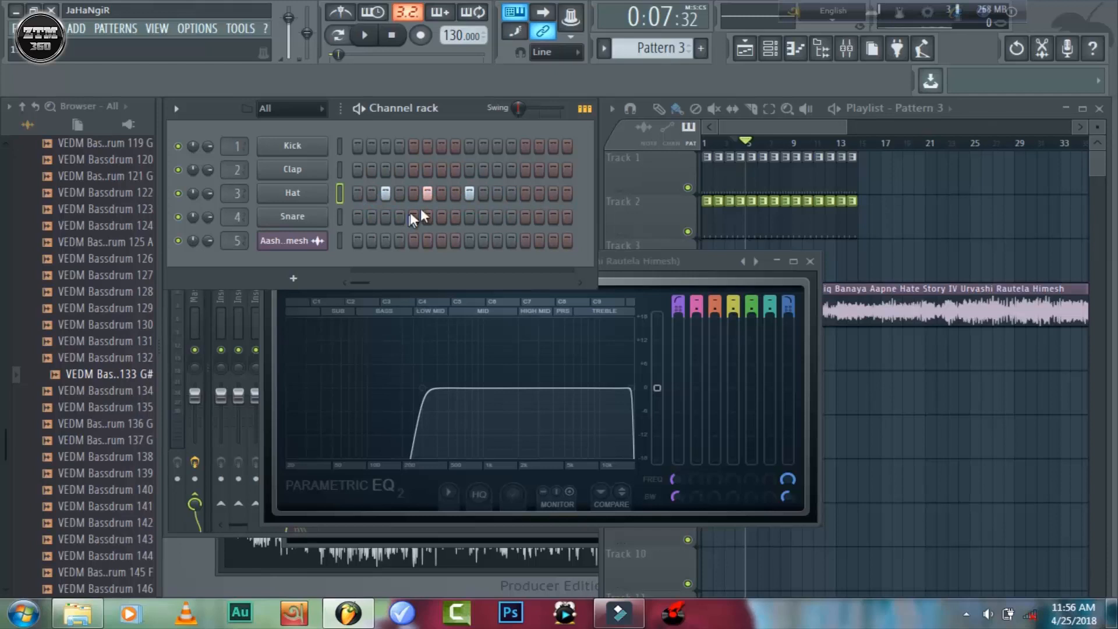
{"action": "left_click", "coordinate": [431, 194]}
{"action": "left_click", "coordinate": [441, 194]}
{"action": "left_click", "coordinate": [469, 193]}
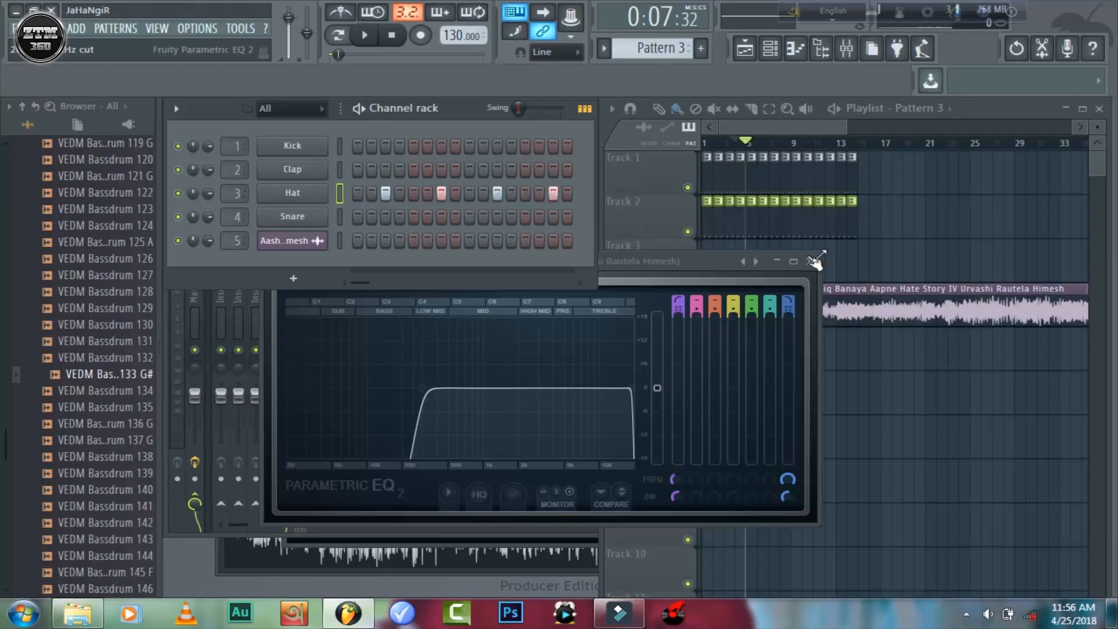
Paint Pattern 3 along Track 3 across bars 5 to 14 and play the arrangement briefly
{"action": "left_click_drag", "start_coordinate": [845, 253], "coordinate": [768, 260]}
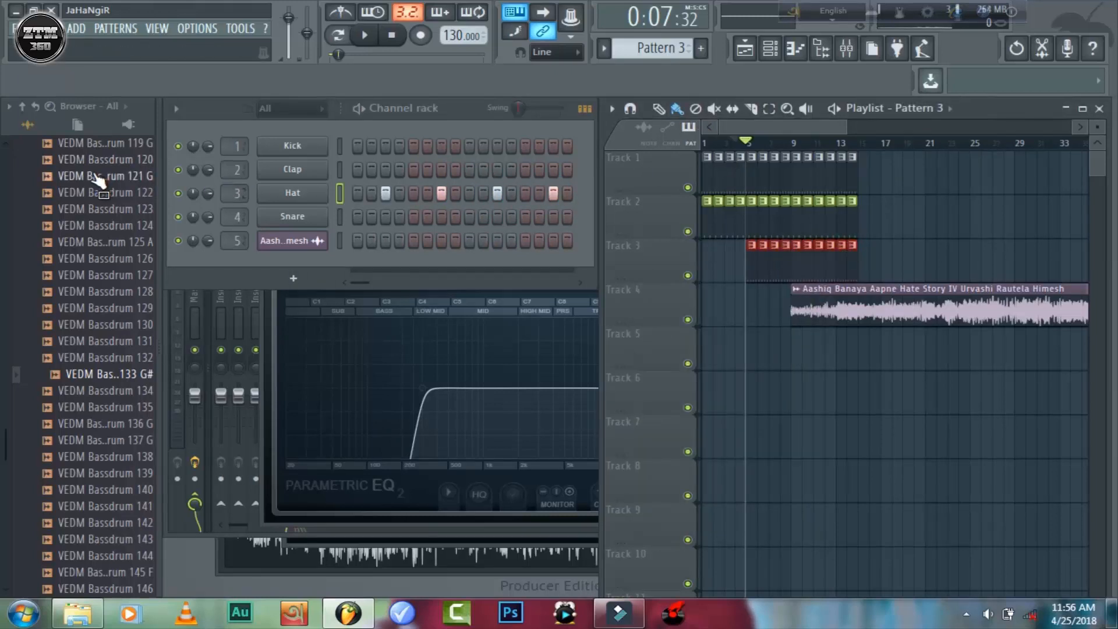
{"action": "left_click", "coordinate": [365, 37]}
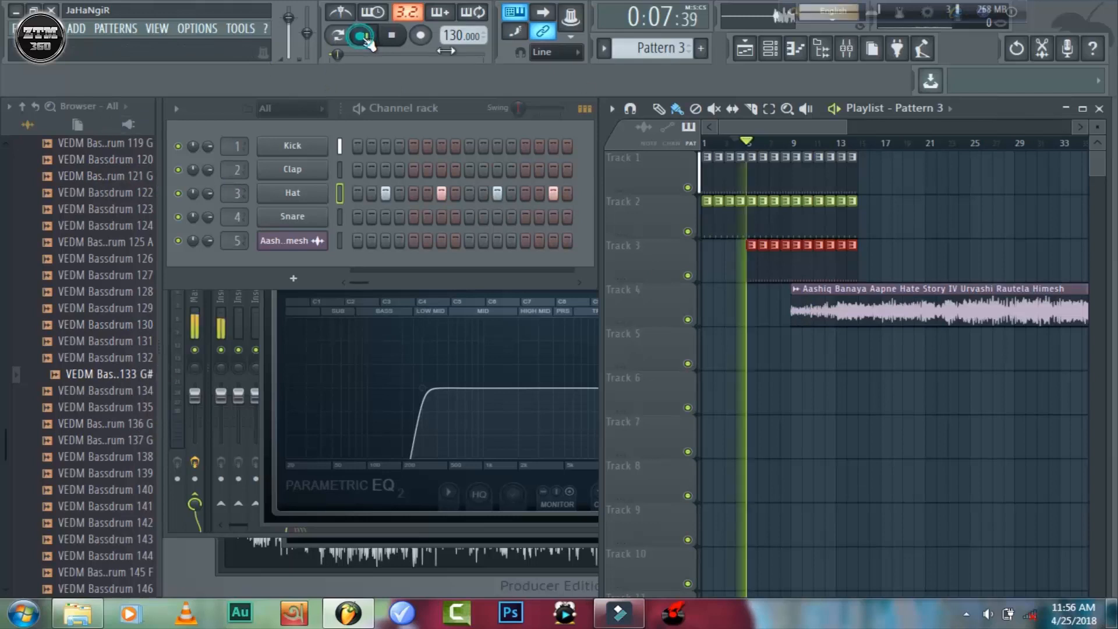
{"action": "left_click", "coordinate": [364, 36]}
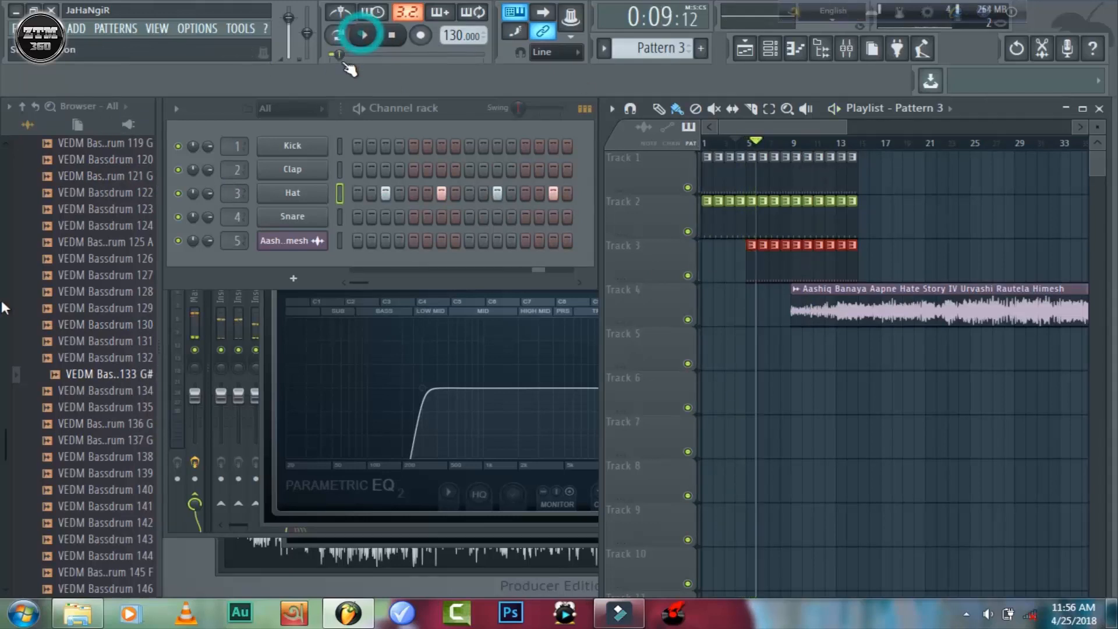
Audition the VEDM bass drum samples, replace the Kick sound with VEDM Bassdrum 133 G# and play the song
{"action": "left_click", "coordinate": [84, 391]}
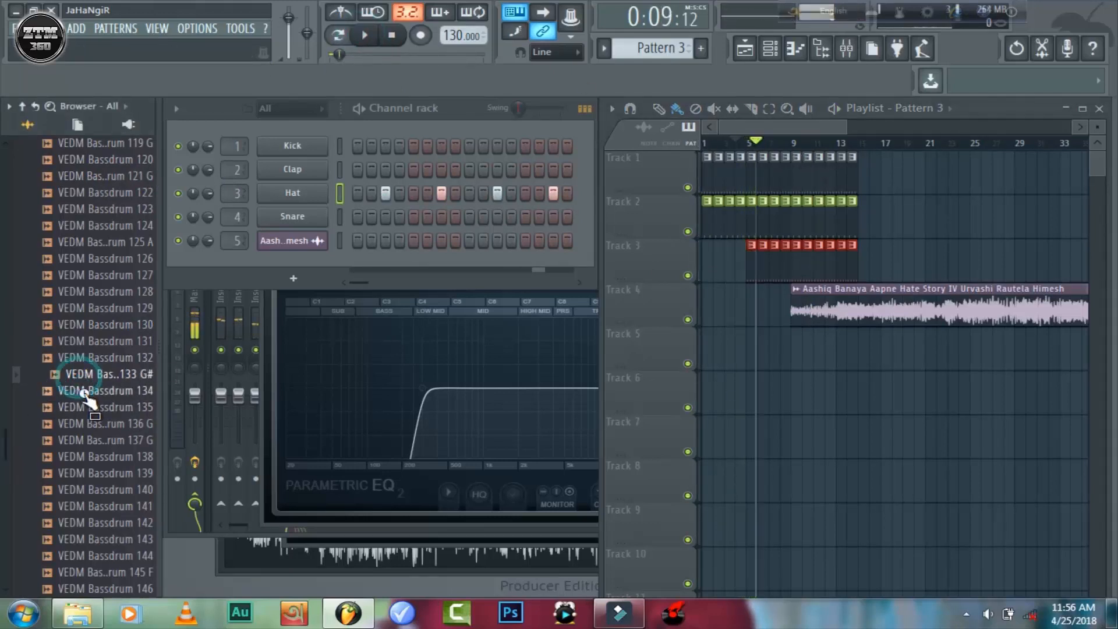
{"action": "left_click", "coordinate": [90, 409]}
{"action": "left_click", "coordinate": [92, 423]}
{"action": "left_click", "coordinate": [86, 391]}
{"action": "left_click_drag", "start_coordinate": [95, 379], "coordinate": [298, 146]}
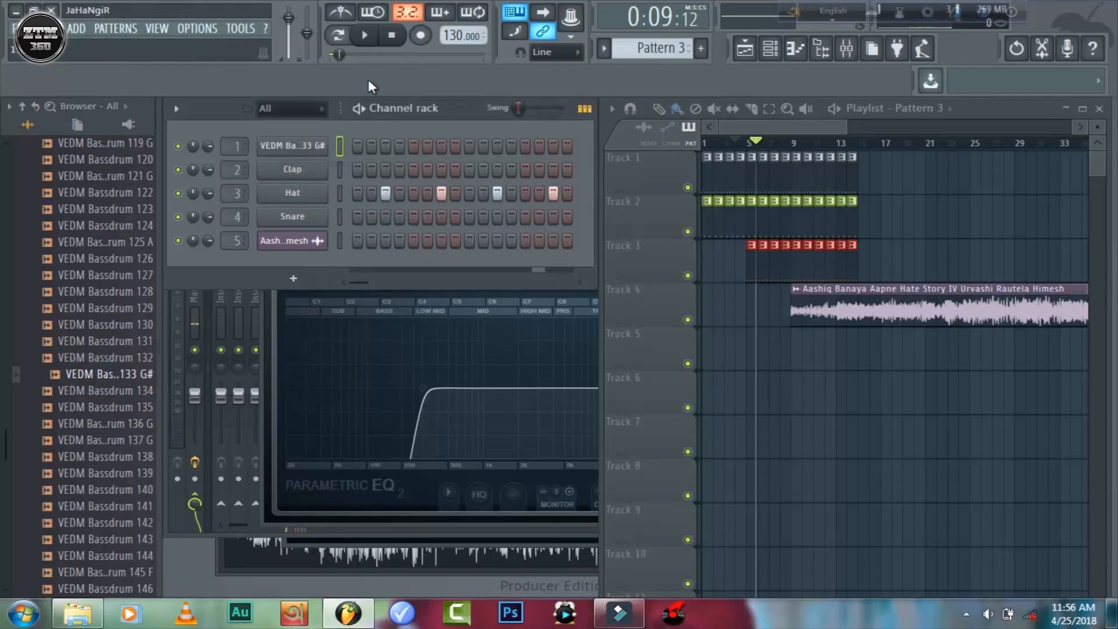
{"action": "left_click", "coordinate": [365, 35]}
Browse the VEDM1 Claps samples, replace the Clap sound with the VEDM Clap 012 -13ms sample and play the song
{"action": "scroll", "coordinate": [70, 343], "scroll_direction": "down", "scroll_amount": 3}
{"action": "scroll", "coordinate": [76, 350], "scroll_direction": "down", "scroll_amount": 15}
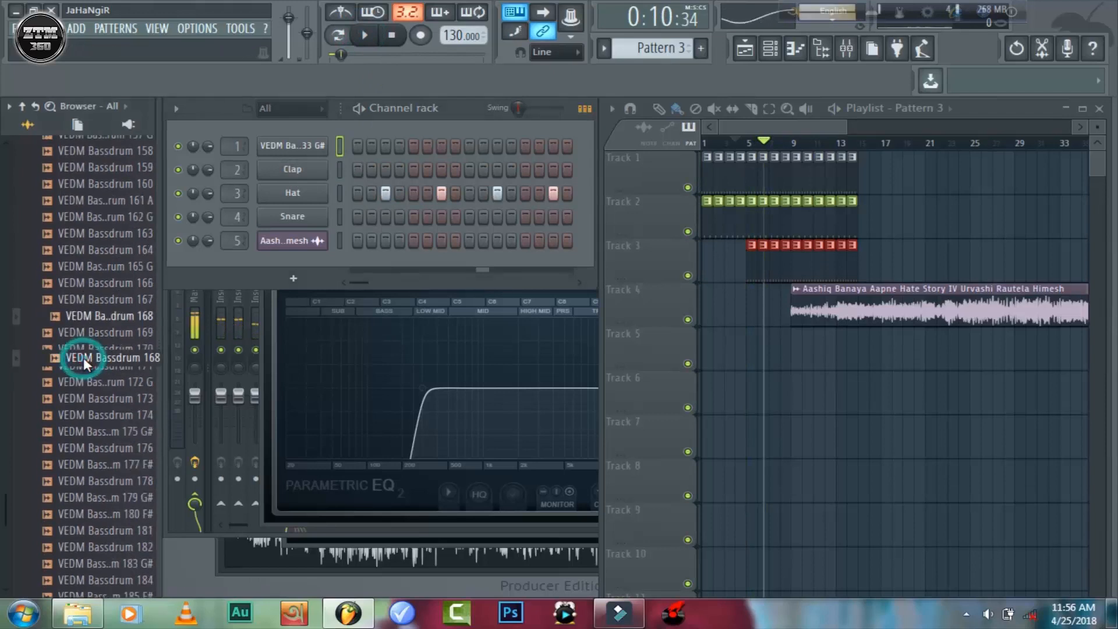
{"action": "scroll", "coordinate": [99, 283], "scroll_direction": "up", "scroll_amount": 3}
{"action": "left_click", "coordinate": [109, 262]}
{"action": "left_click", "coordinate": [108, 295]}
{"action": "left_click_drag", "start_coordinate": [118, 361], "coordinate": [281, 173]}
{"action": "left_click", "coordinate": [364, 36]}
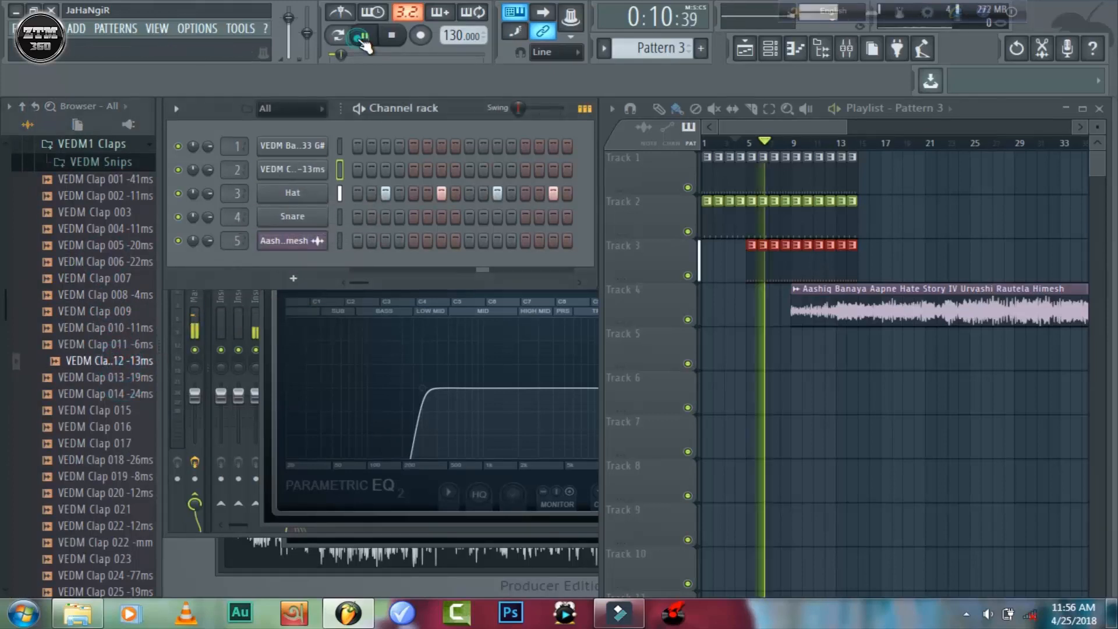
{"action": "left_click", "coordinate": [363, 36]}
Browse the VEDM1 Cymbals folder and audition several of its open hi-hat samples
{"action": "left_click", "coordinate": [95, 144]}
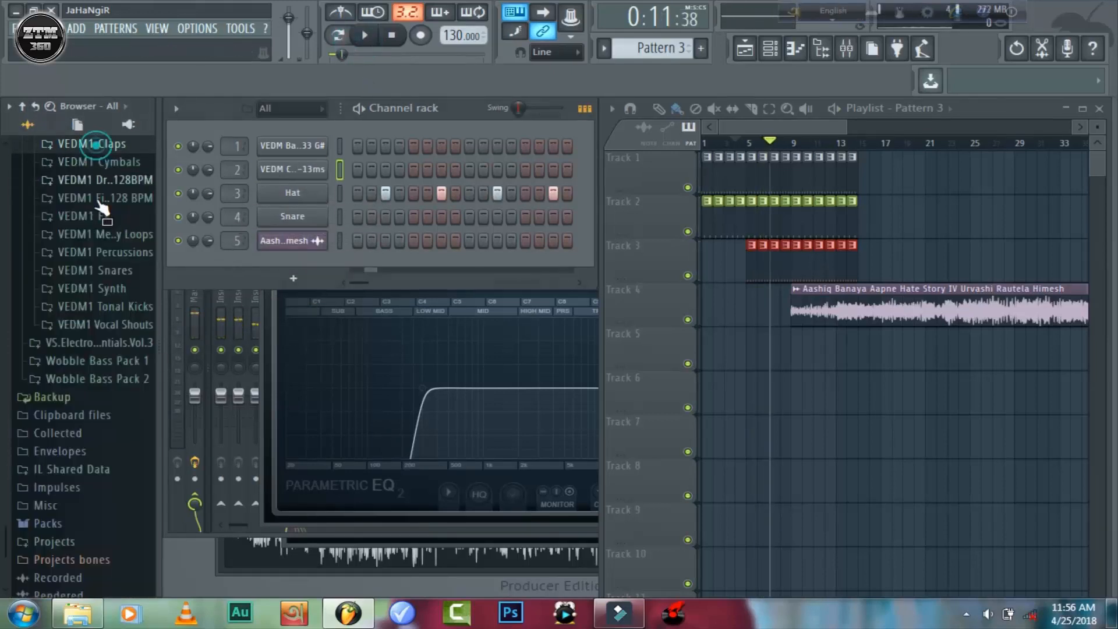
{"action": "left_click", "coordinate": [110, 163]}
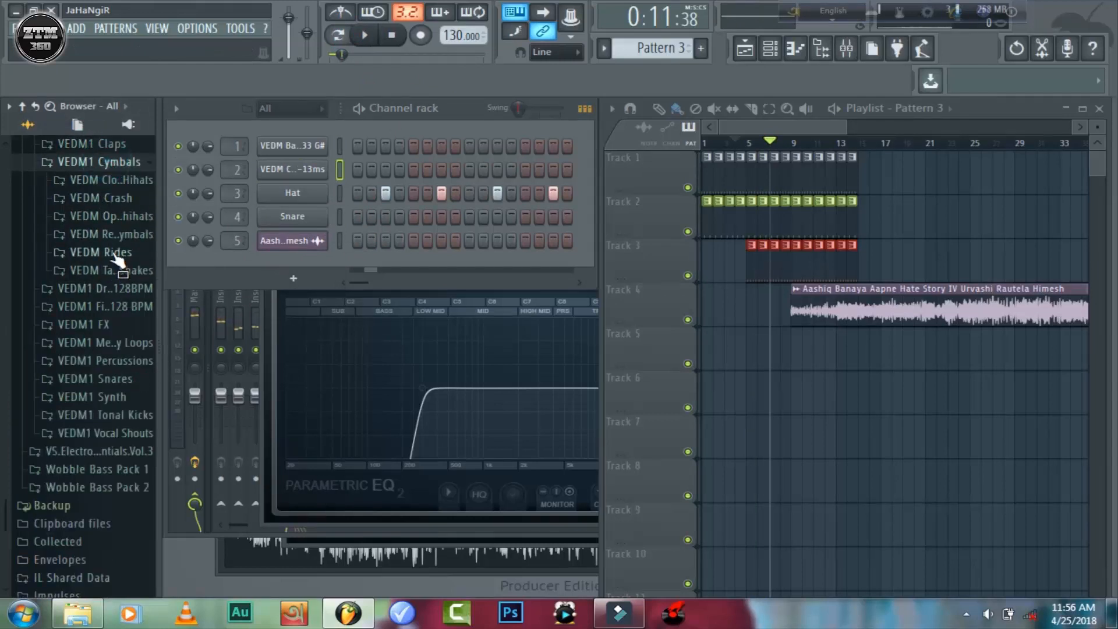
{"action": "left_click", "coordinate": [111, 216]}
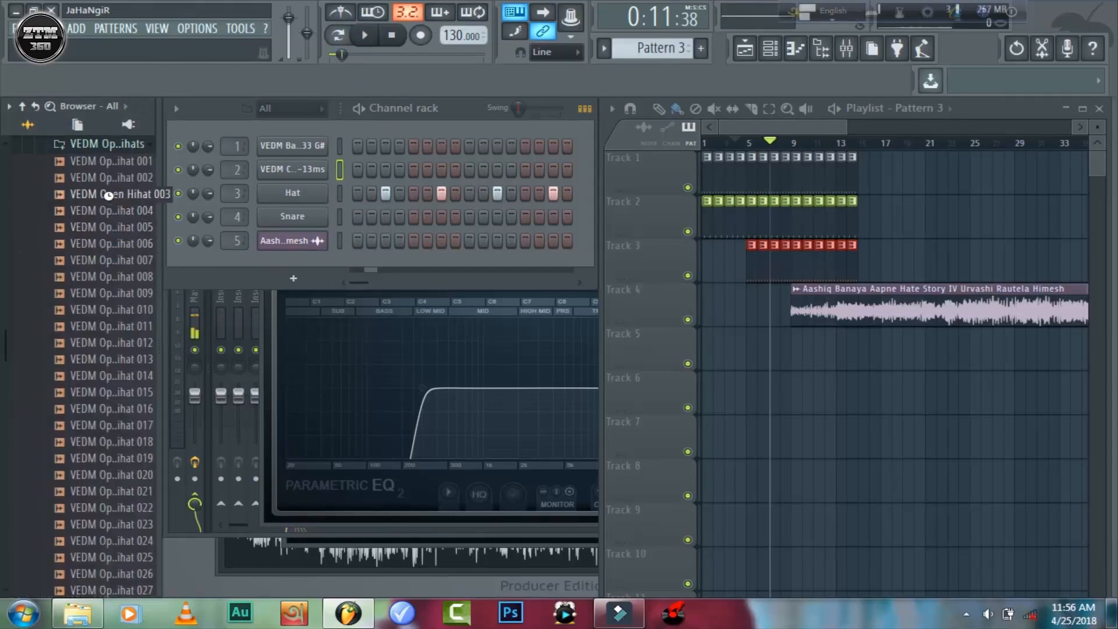
{"action": "left_click_drag", "start_coordinate": [113, 178], "coordinate": [119, 171]}
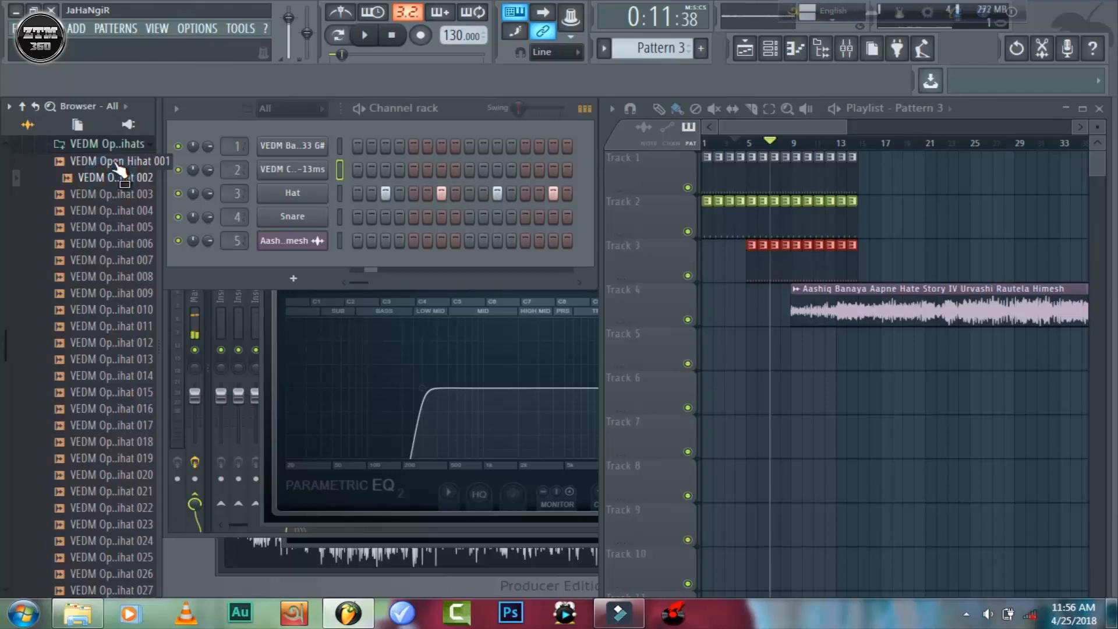
{"action": "left_click", "coordinate": [109, 342]}
{"action": "scroll", "coordinate": [110, 344], "scroll_direction": "down", "scroll_amount": 20}
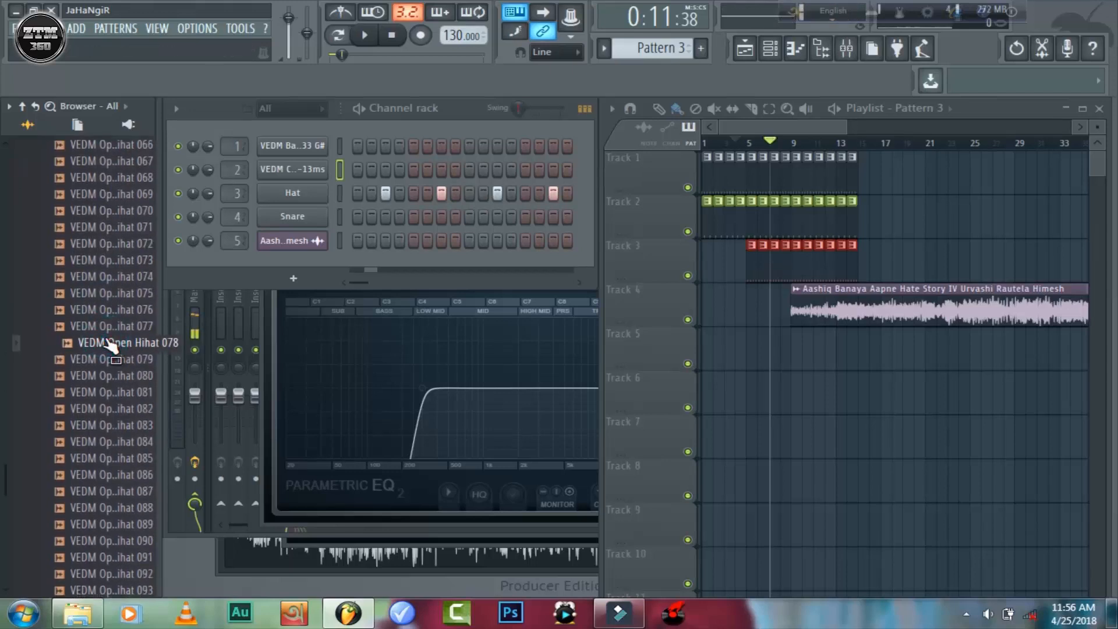
{"action": "scroll", "coordinate": [111, 349], "scroll_direction": "down", "scroll_amount": 10}
Browse the Legacy drum packs, replace the Hat sound with HIP_Hat_2 from the HipHop folder and play the song
{"action": "left_click", "coordinate": [75, 446]}
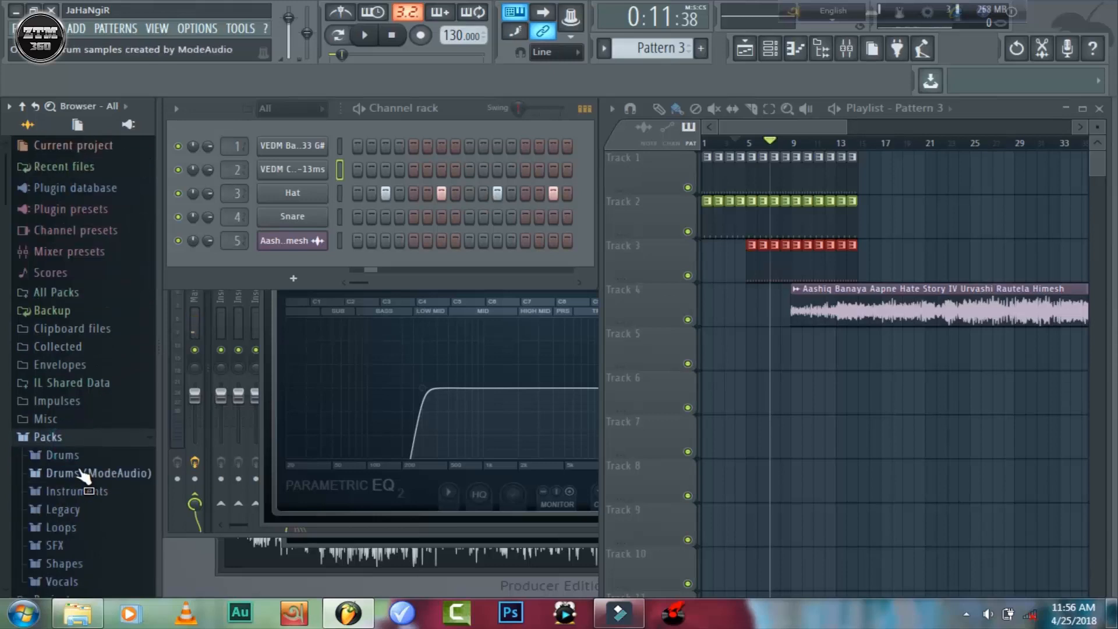
{"action": "left_click", "coordinate": [64, 319]}
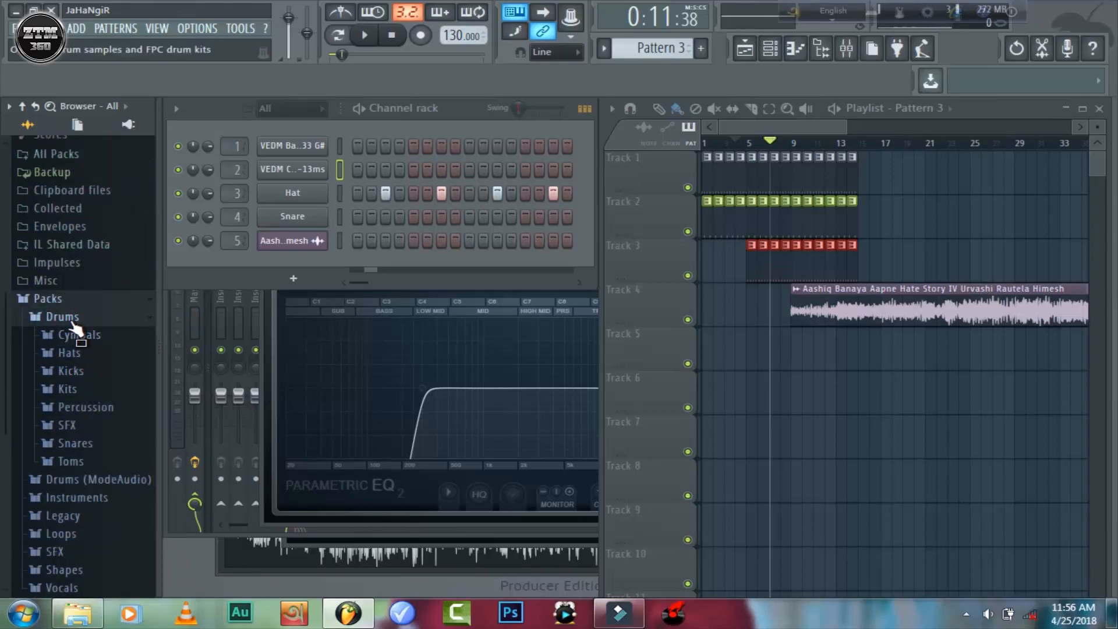
{"action": "left_click", "coordinate": [70, 319]}
{"action": "left_click", "coordinate": [62, 371]}
{"action": "left_click", "coordinate": [79, 389]}
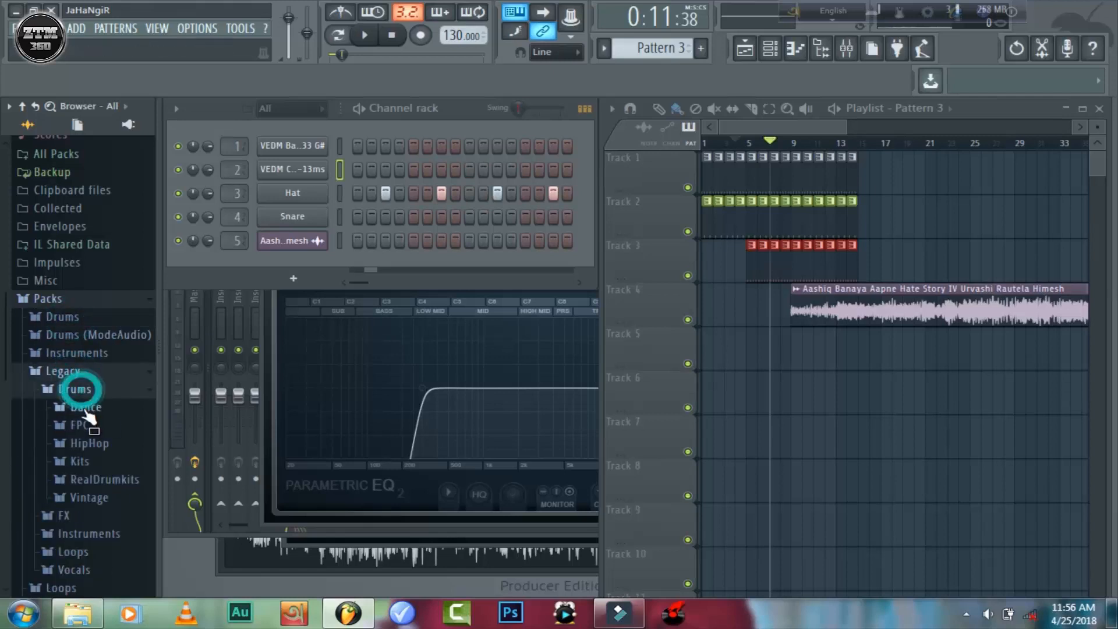
{"action": "left_click", "coordinate": [100, 461]}
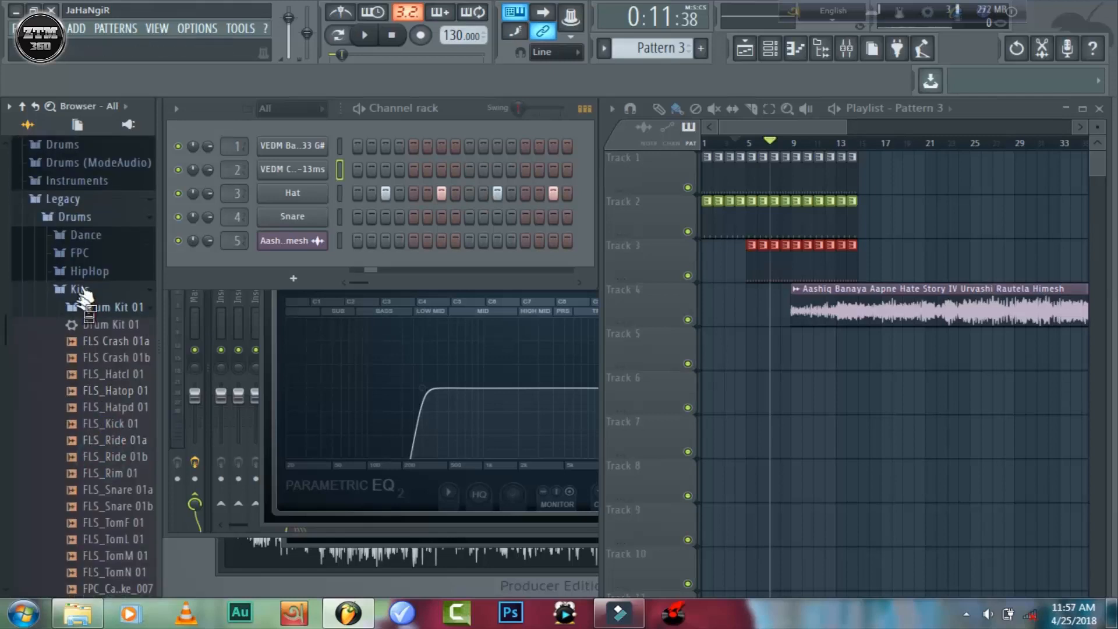
{"action": "left_click", "coordinate": [85, 272]}
{"action": "left_click_drag", "start_coordinate": [90, 280], "coordinate": [302, 192]}
{"action": "left_click", "coordinate": [364, 35]}
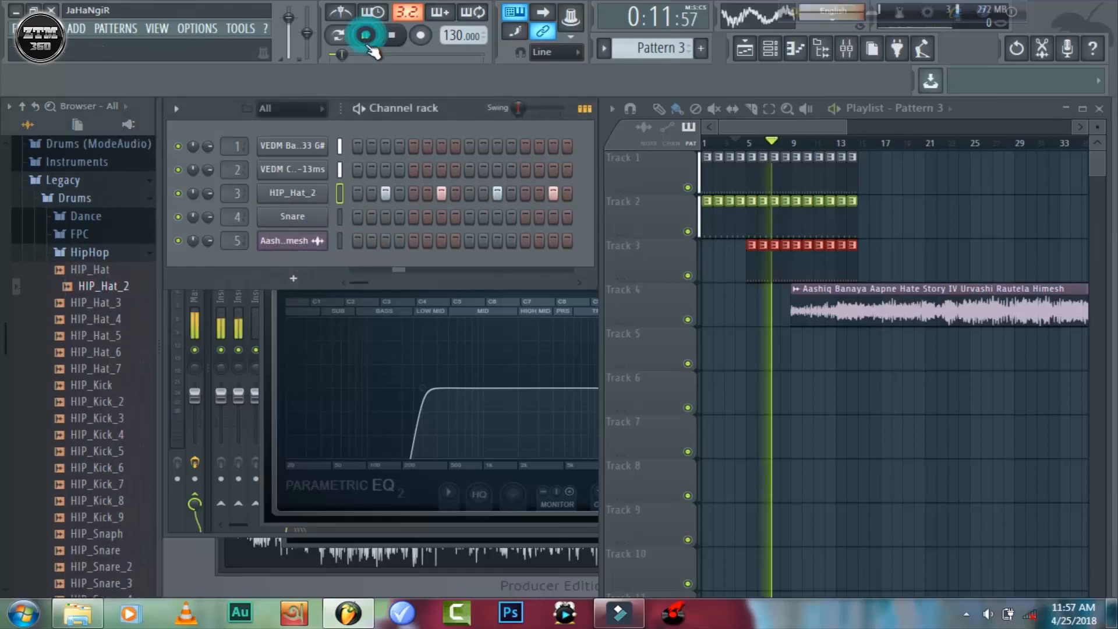
Move the vocal clip on Track 4 to start at bar 15, and stop playback after listening from the song's opening
{"action": "left_click_drag", "start_coordinate": [803, 125], "coordinate": [657, 147]}
{"action": "left_click_drag", "start_coordinate": [1008, 303], "coordinate": [1111, 299]}
{"action": "left_click", "coordinate": [714, 109]}
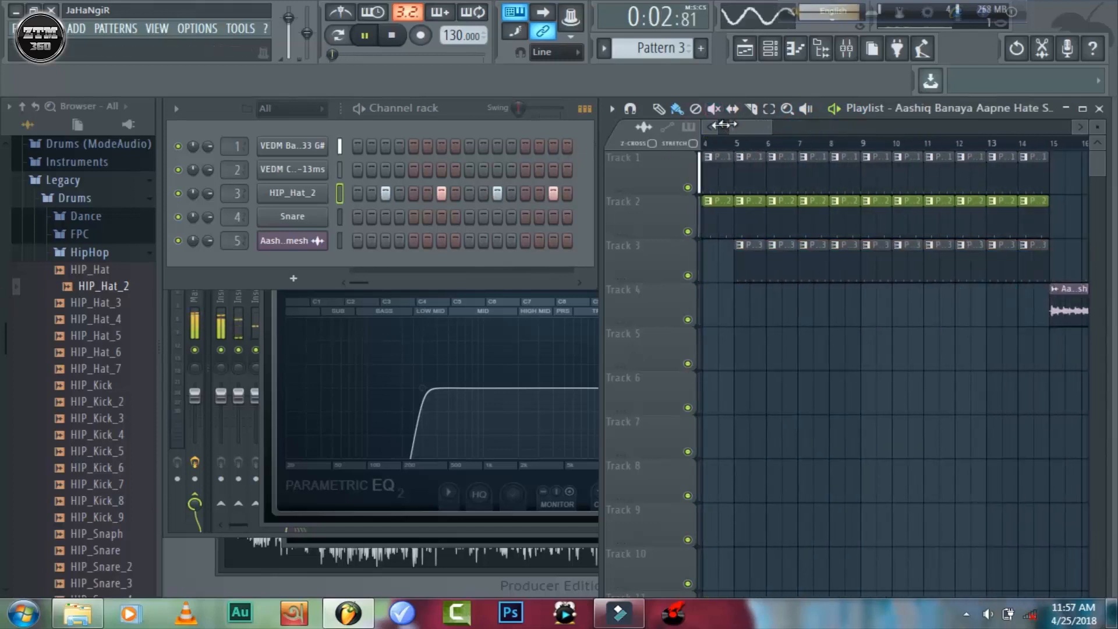
{"action": "left_click_drag", "start_coordinate": [722, 124], "coordinate": [708, 124]}
{"action": "key", "text": "ctrl+space"}
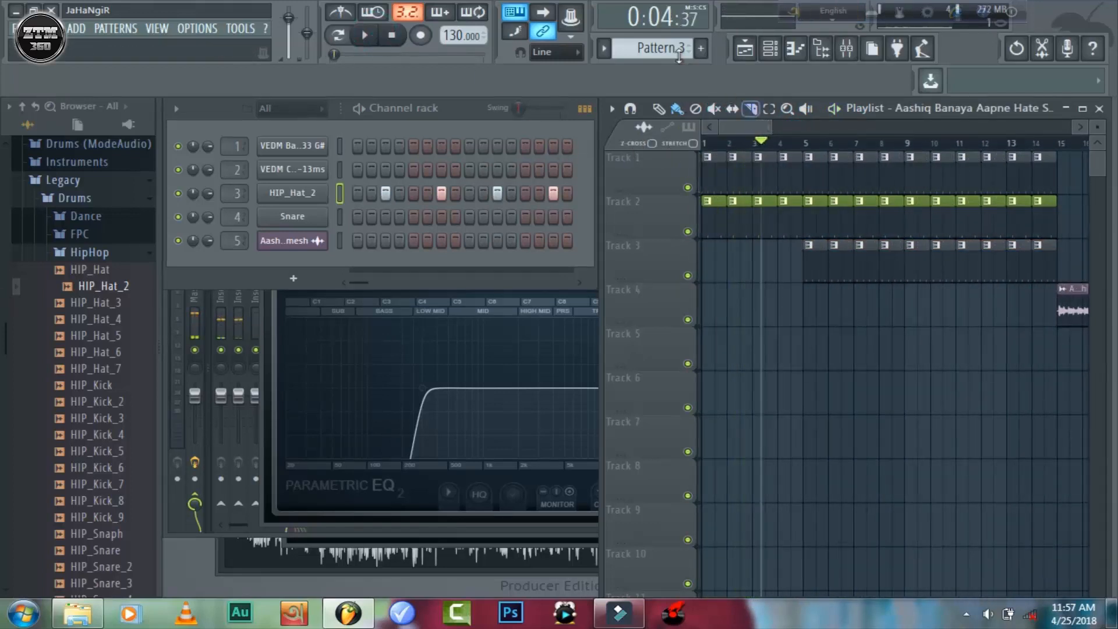
Create Pattern 4 and insert a Harmless synth channel with the DX Bass 2 FG preset
{"action": "left_click", "coordinate": [606, 51]}
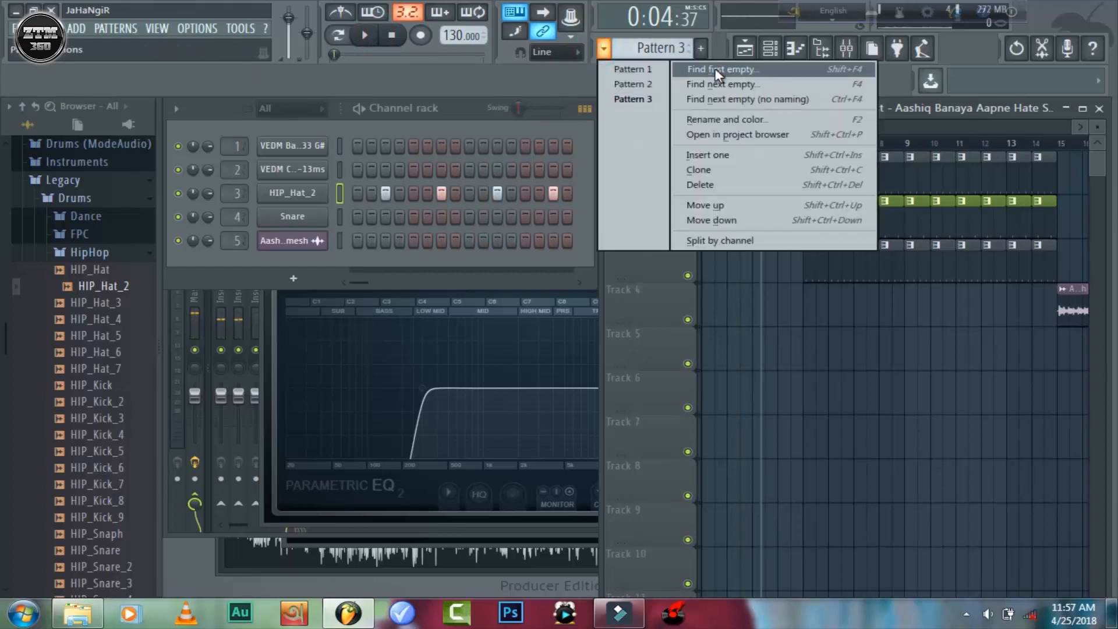
{"action": "left_click", "coordinate": [707, 66]}
{"action": "left_click", "coordinate": [553, 69]}
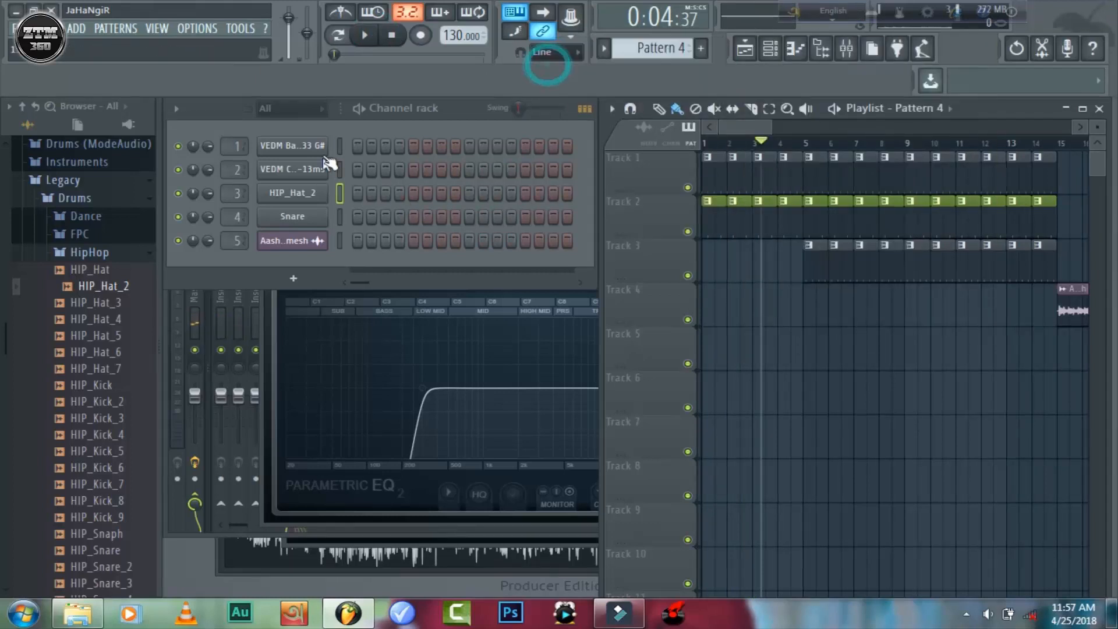
{"action": "right_click", "coordinate": [291, 146]}
{"action": "mouse_move", "coordinate": [419, 257]}
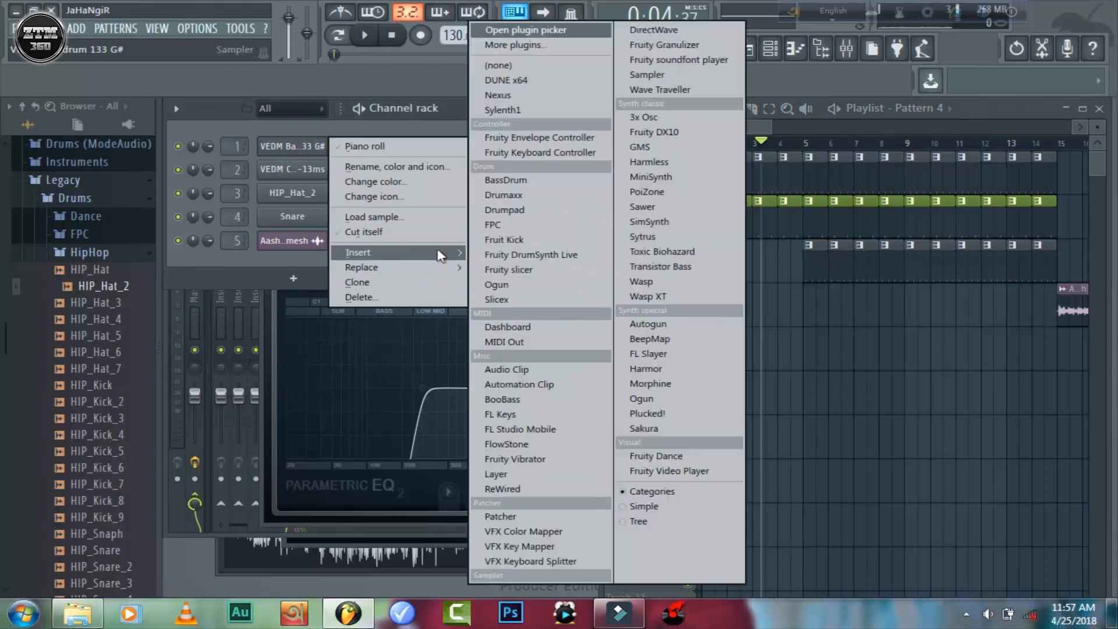
{"action": "left_click", "coordinate": [507, 30]}
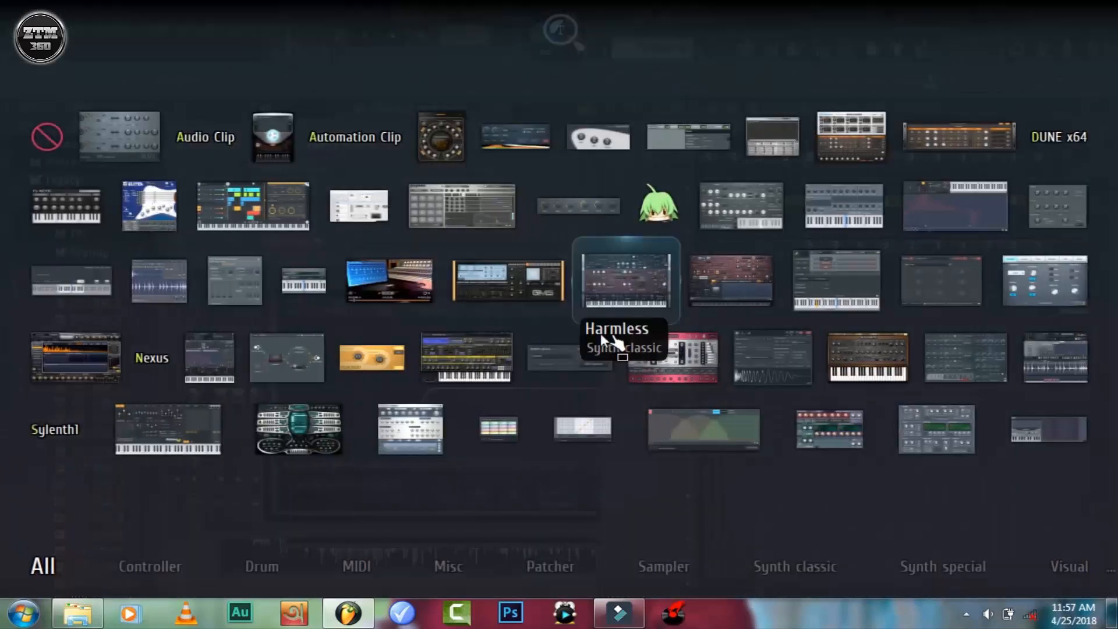
{"action": "left_click", "coordinate": [599, 288]}
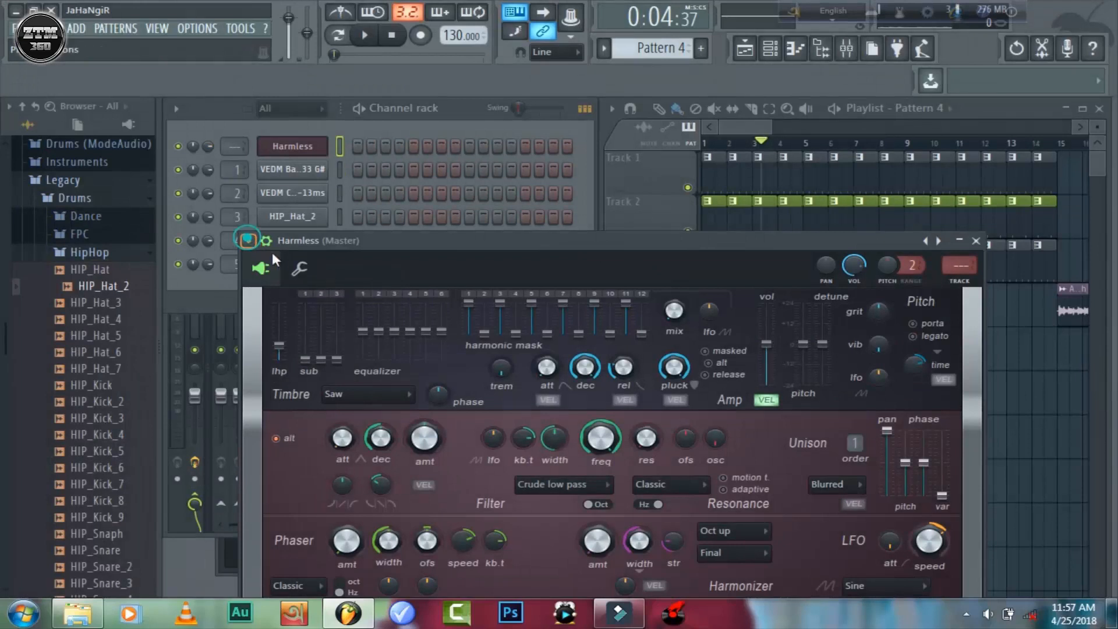
{"action": "left_click", "coordinate": [247, 240]}
{"action": "mouse_move", "coordinate": [292, 286]}
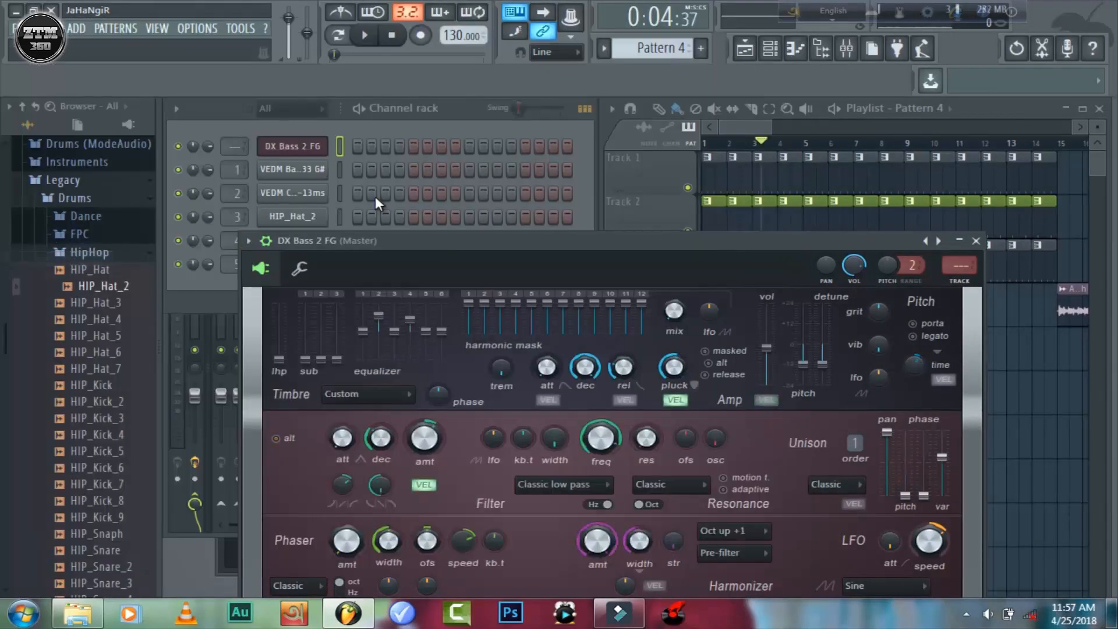
Open the DX Bass 2 FG piano roll, audition some keys and draw four A#4 notes across bar 1
{"action": "right_click", "coordinate": [306, 145]}
{"action": "left_click", "coordinate": [399, 143]}
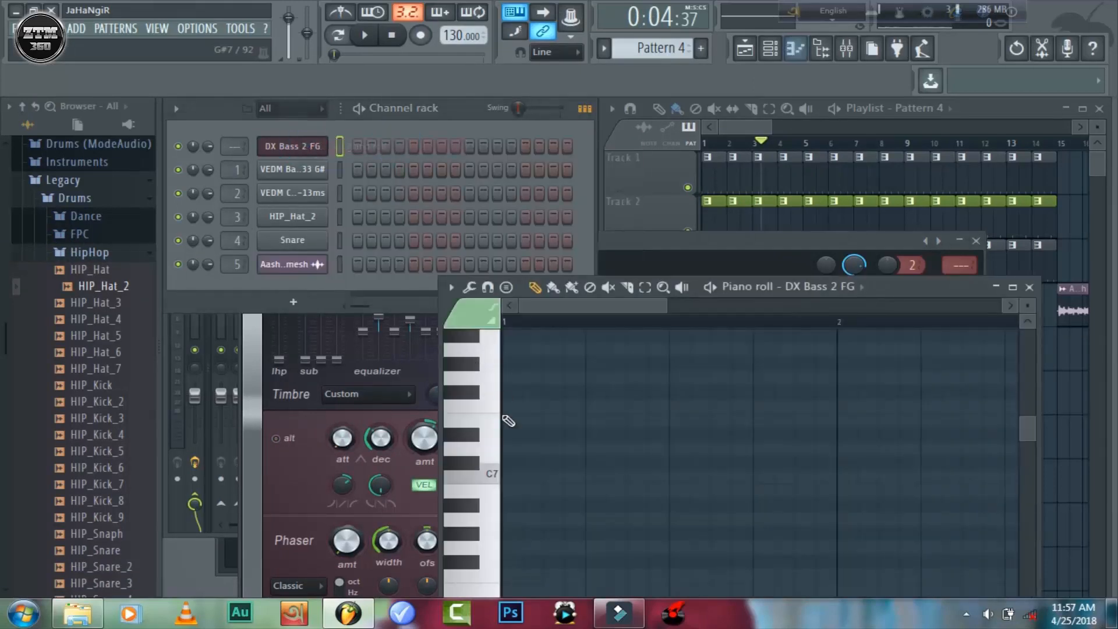
{"action": "left_click", "coordinate": [497, 413]}
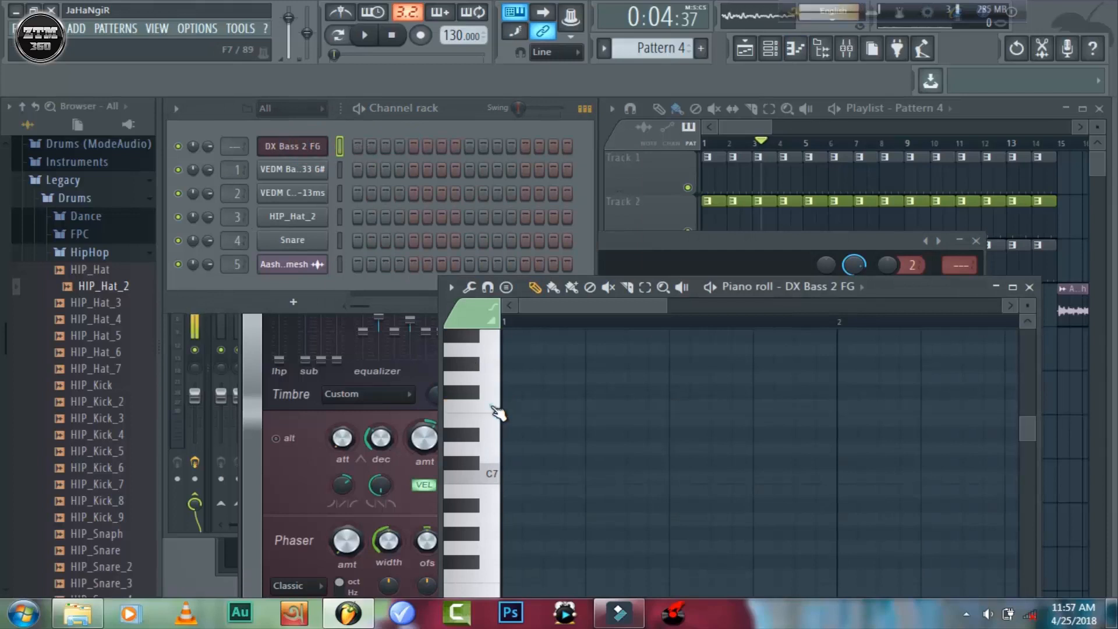
{"action": "scroll", "coordinate": [496, 415], "scroll_direction": "down", "scroll_amount": 5}
{"action": "left_click", "coordinate": [492, 463]}
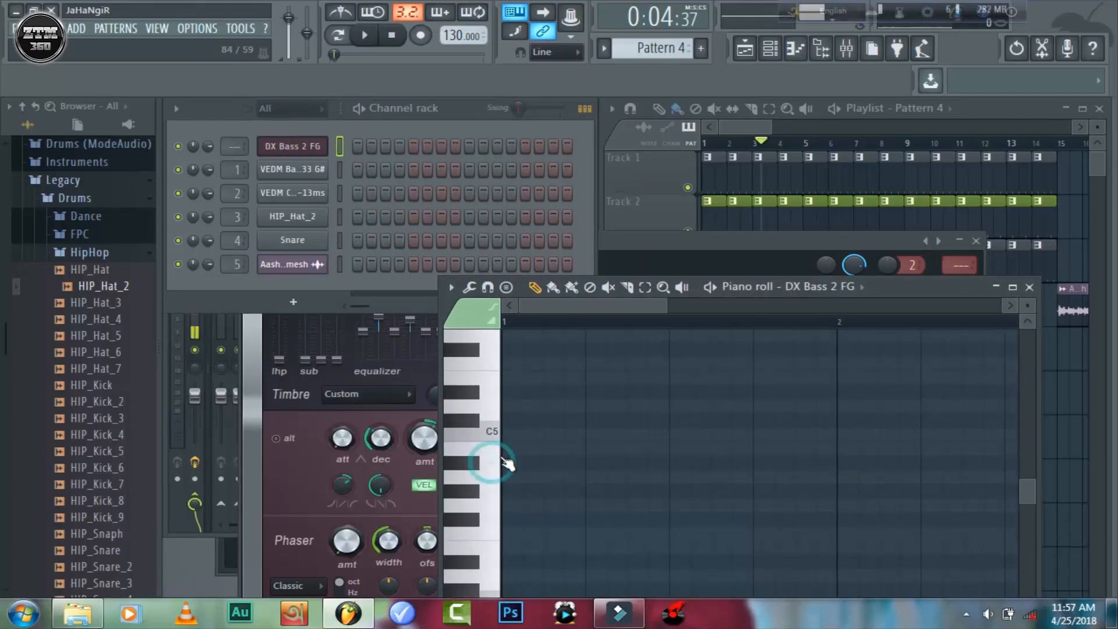
{"action": "left_click", "coordinate": [491, 463]}
{"action": "left_click", "coordinate": [516, 463]}
{"action": "left_click_drag", "start_coordinate": [523, 464], "coordinate": [586, 464]}
{"action": "left_click", "coordinate": [640, 463]}
{"action": "left_click_drag", "start_coordinate": [775, 319], "coordinate": [815, 462]}
Duplicate the bass phrase through bar 8, transposing the copies before bar 7 to A4 and those in bars 7 and 8 to F#4
{"action": "left_click_drag", "start_coordinate": [665, 304], "coordinate": [767, 305]}
{"action": "left_click", "coordinate": [758, 321]}
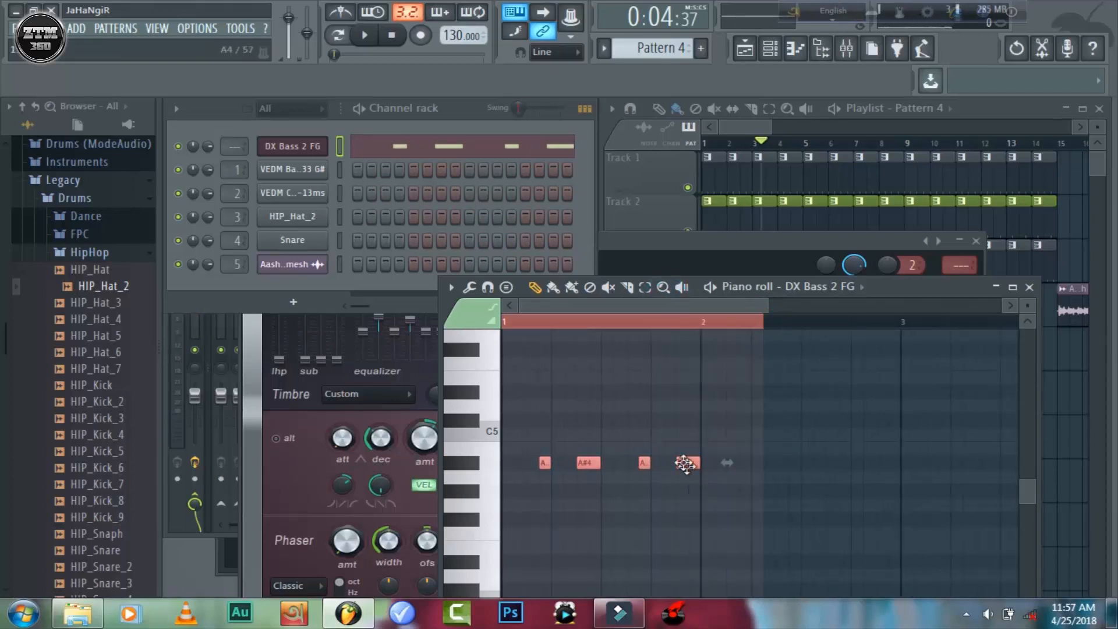
{"action": "left_click_drag", "start_coordinate": [685, 460], "coordinate": [884, 464]}
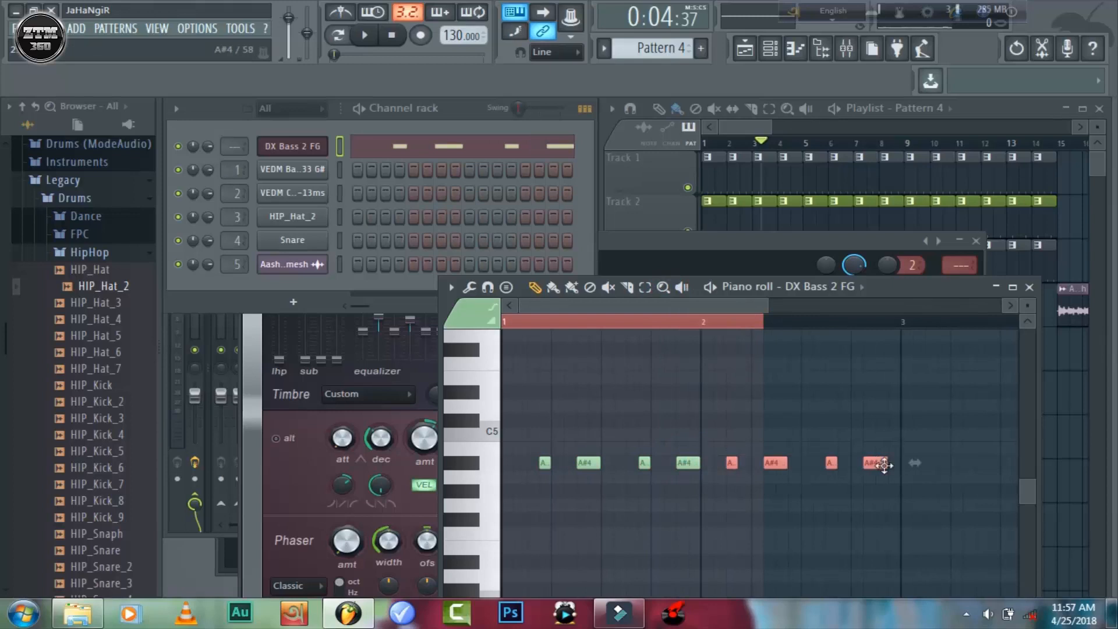
{"action": "left_click", "coordinate": [902, 322]}
{"action": "left_click_drag", "start_coordinate": [722, 306], "coordinate": [795, 306]}
{"action": "left_click_drag", "start_coordinate": [789, 464], "coordinate": [915, 513]}
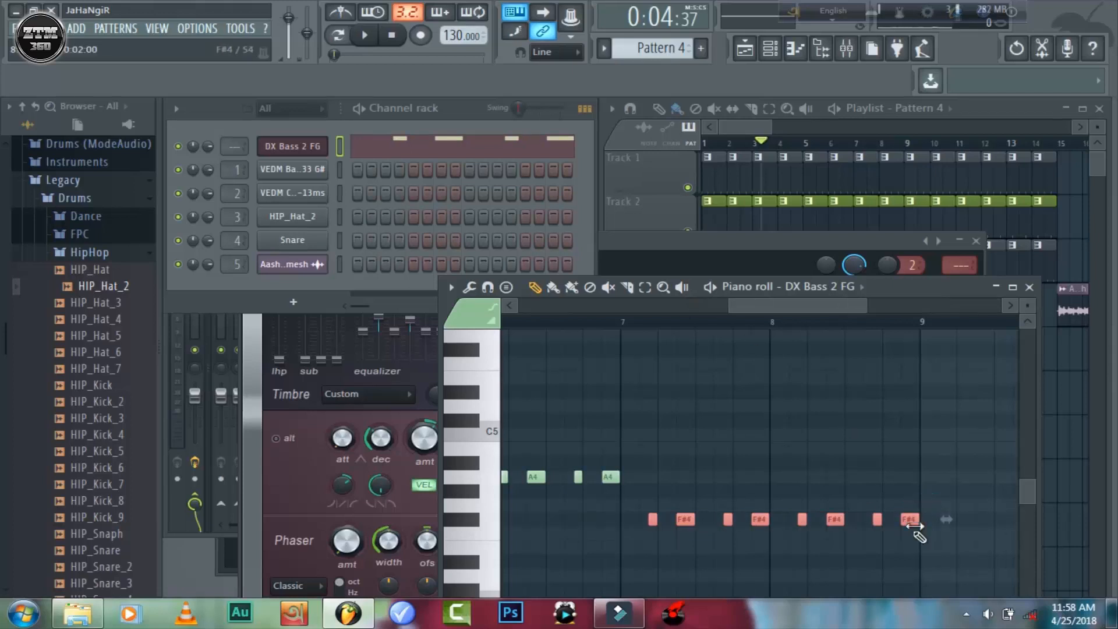
Place Pattern 4 on Track 4 at bar 5 and play the arrangement from just before it
{"action": "left_click_drag", "start_coordinate": [760, 145], "coordinate": [697, 159]}
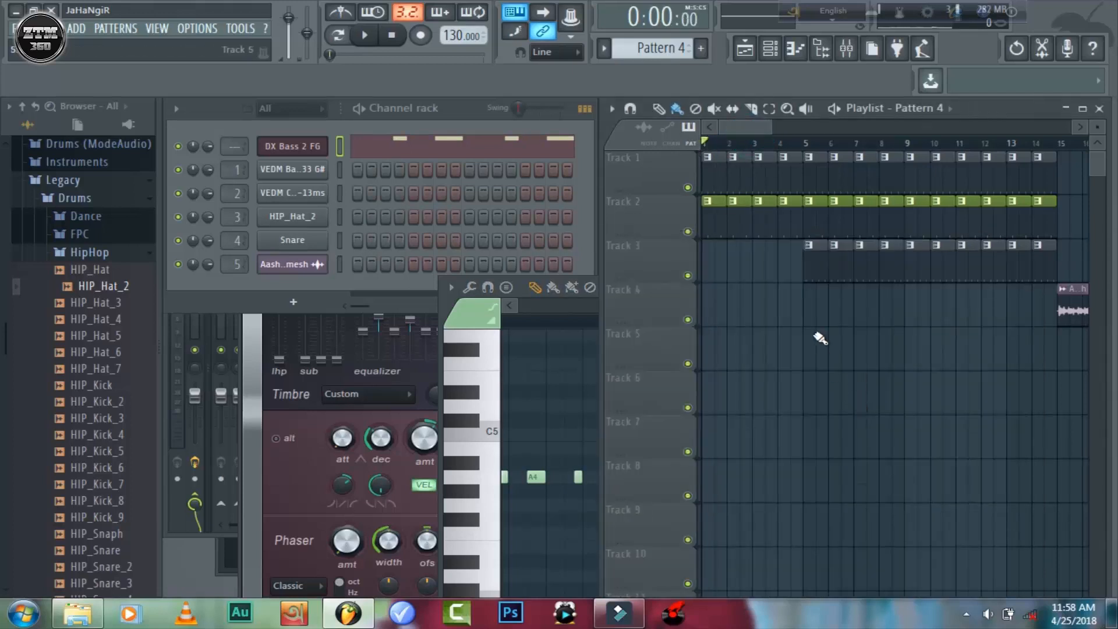
{"action": "left_click", "coordinate": [809, 310]}
{"action": "left_click", "coordinate": [778, 144]}
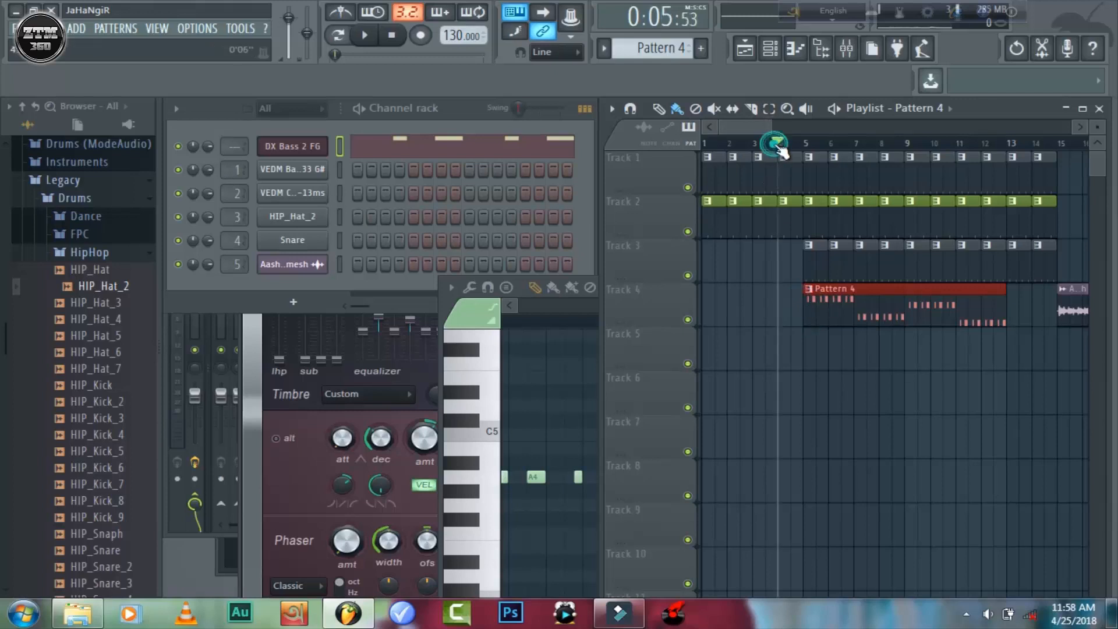
{"action": "left_click", "coordinate": [364, 35]}
Lower the channel volume of the DX Bass 2 FG synth and close its plugin window
{"action": "left_click", "coordinate": [314, 148]}
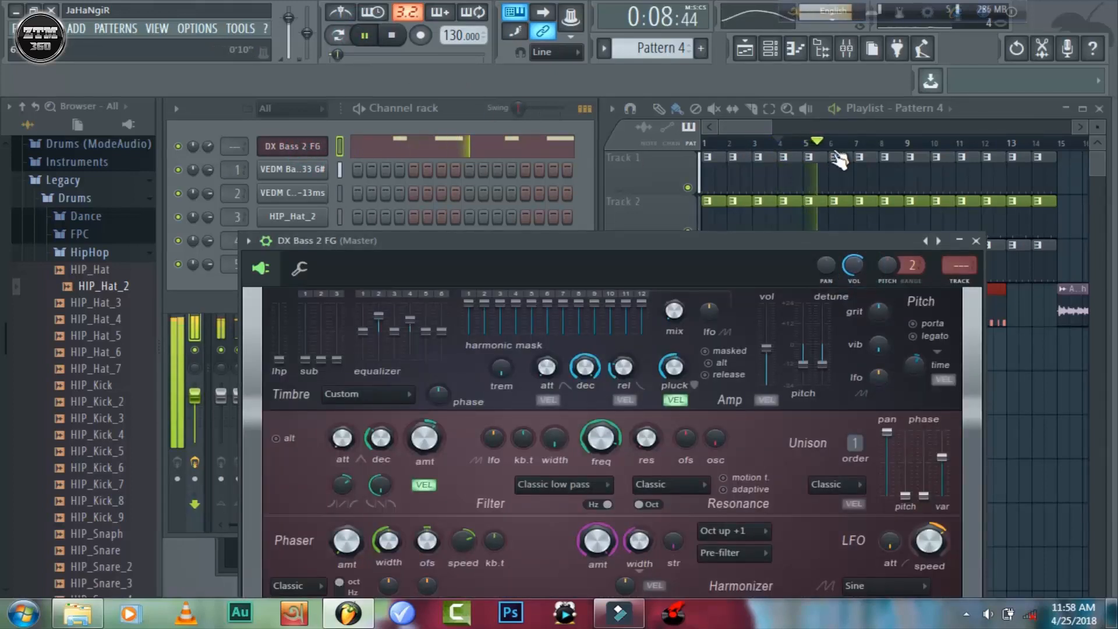
{"action": "left_click_drag", "start_coordinate": [853, 263], "coordinate": [847, 269]}
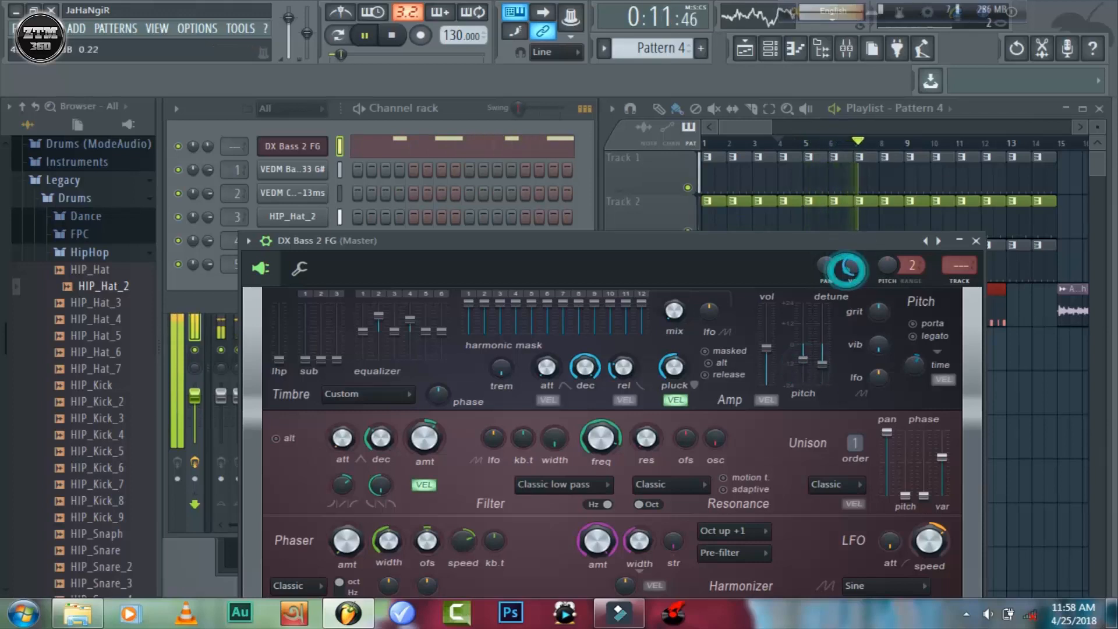
{"action": "left_click", "coordinate": [974, 243]}
Delete the vocal clip from Track 4 and place a second Pattern 4 clip at bar 13
{"action": "left_click_drag", "start_coordinate": [770, 124], "coordinate": [826, 125]}
{"action": "right_click", "coordinate": [892, 300]}
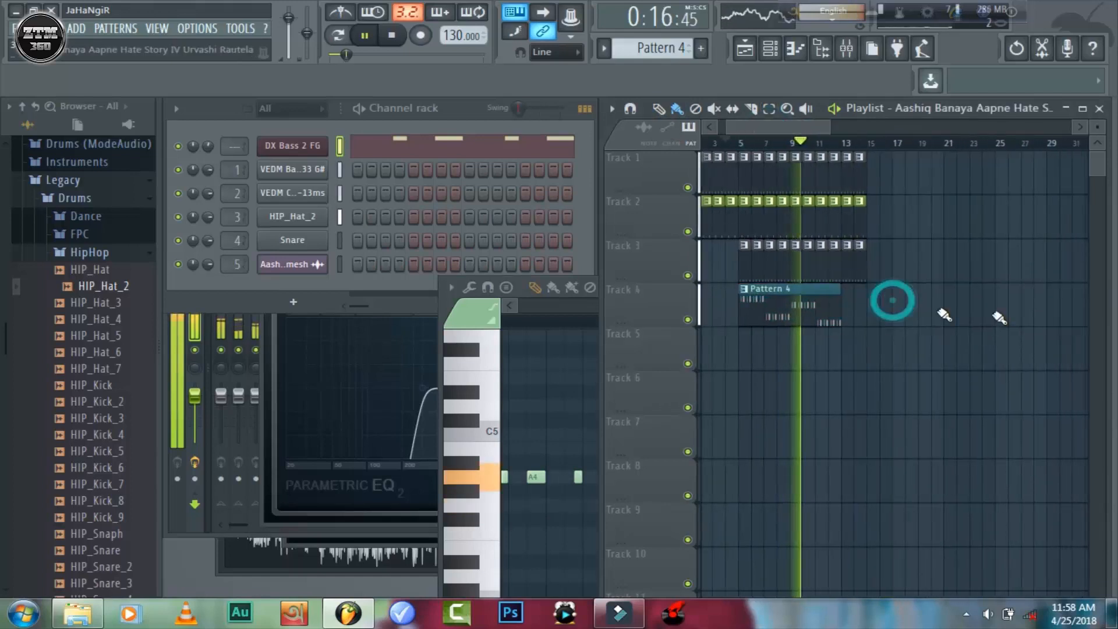
{"action": "left_click", "coordinate": [831, 300]}
Extend Patterns 3, 2 and 1 along Tracks 3, 2 and 1 through bar 20 and briefly play the song from the start
{"action": "left_click", "coordinate": [853, 266]}
{"action": "left_click_drag", "start_coordinate": [853, 266], "coordinate": [930, 250]}
{"action": "left_click", "coordinate": [852, 218]}
{"action": "left_click_drag", "start_coordinate": [852, 217], "coordinate": [929, 230]}
{"action": "left_click", "coordinate": [850, 176]}
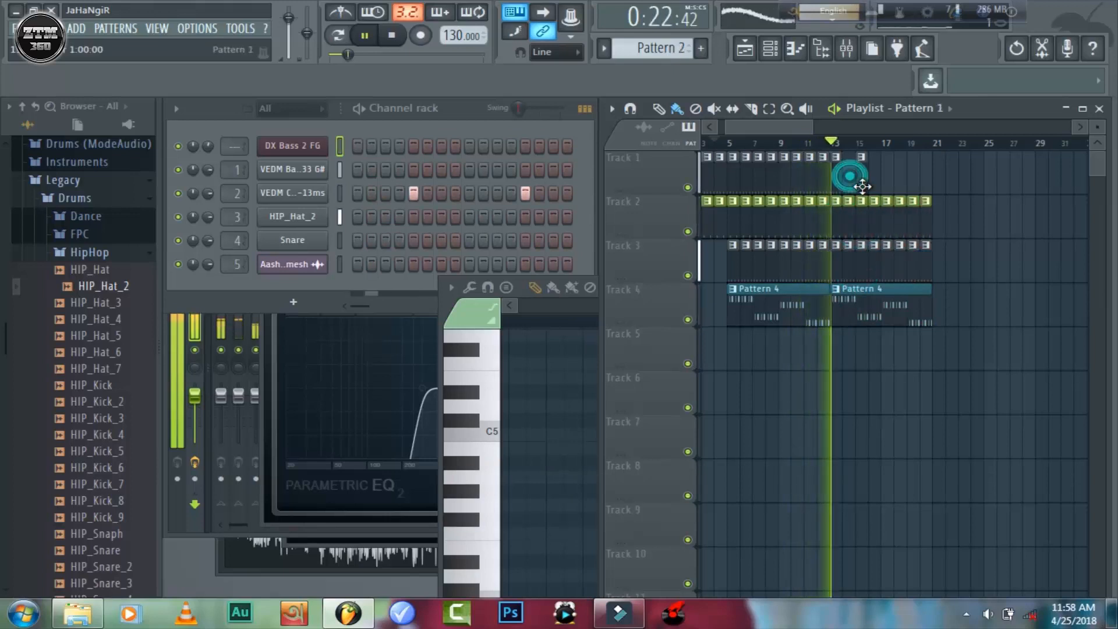
{"action": "left_click_drag", "start_coordinate": [860, 187], "coordinate": [928, 201]}
{"action": "left_click_drag", "start_coordinate": [767, 128], "coordinate": [759, 128]}
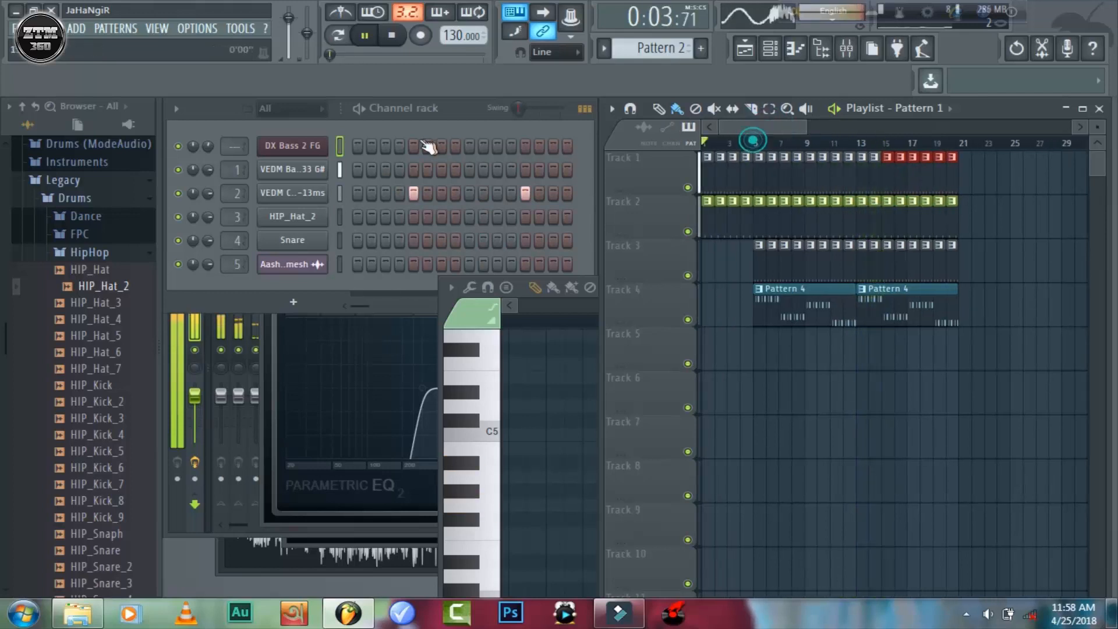
{"action": "left_click", "coordinate": [365, 36]}
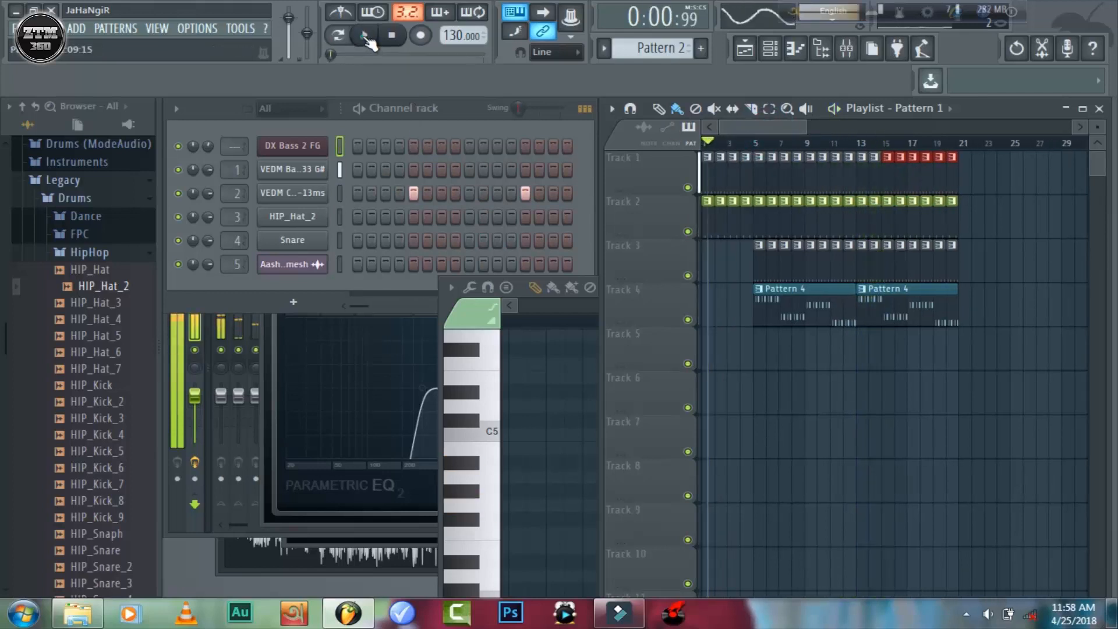
Collapse the HipHop sample folder and create a new empty pattern, keeping its default name
{"action": "left_click", "coordinate": [93, 251]}
{"action": "left_click", "coordinate": [604, 52]}
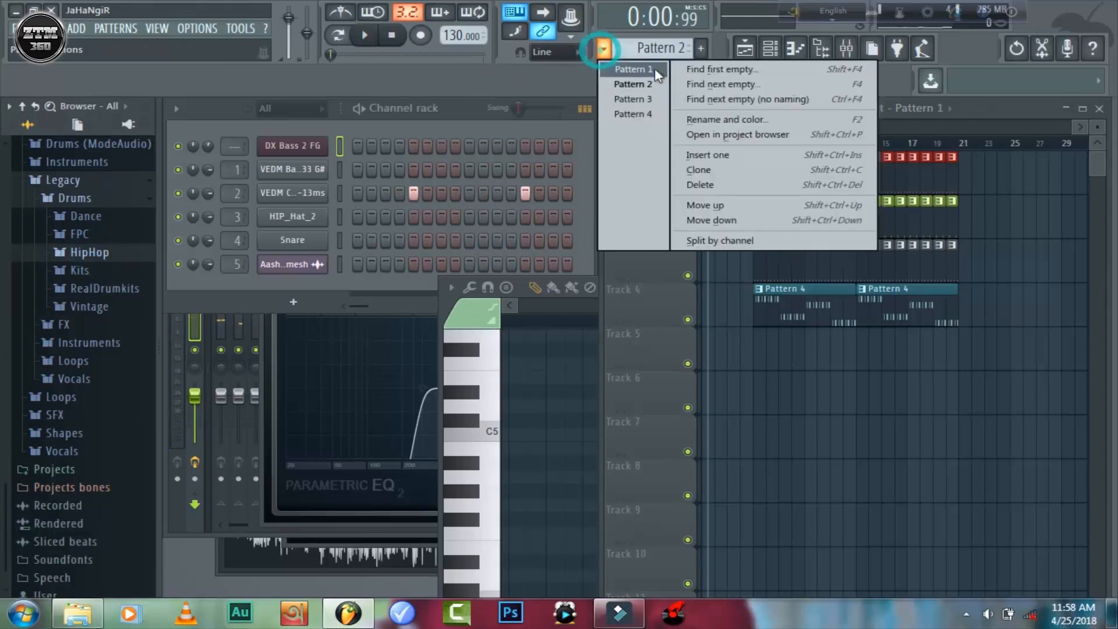
{"action": "left_click", "coordinate": [690, 83]}
{"action": "key", "text": "Return"}
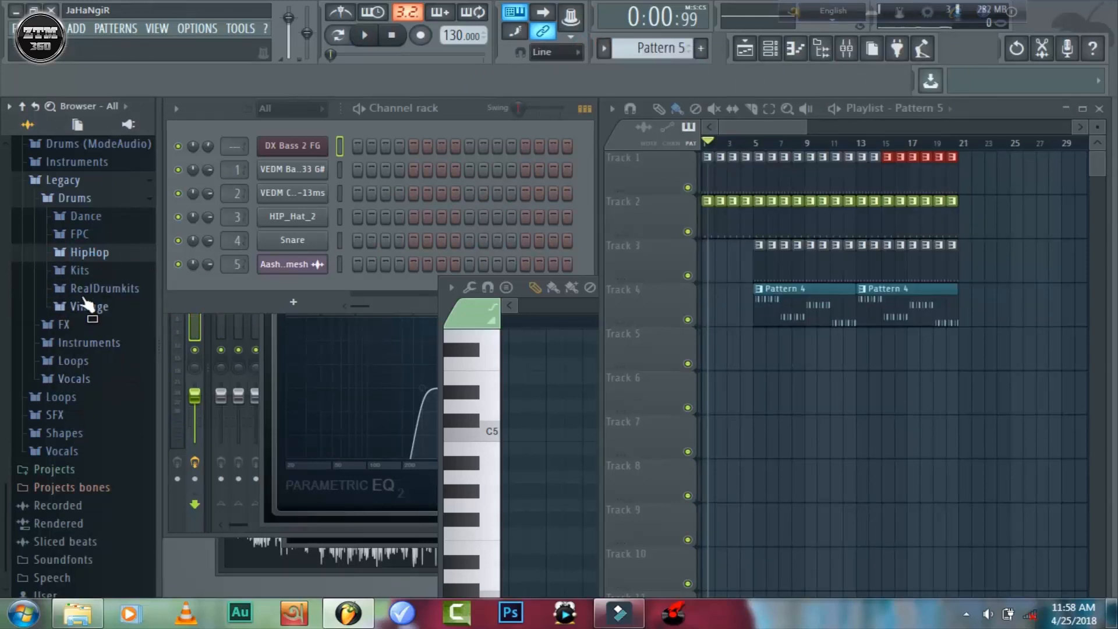
Find the Percussion samples folder inside the Drums pack, leaving the Legacy Dance drums closed
{"action": "left_click", "coordinate": [87, 216]}
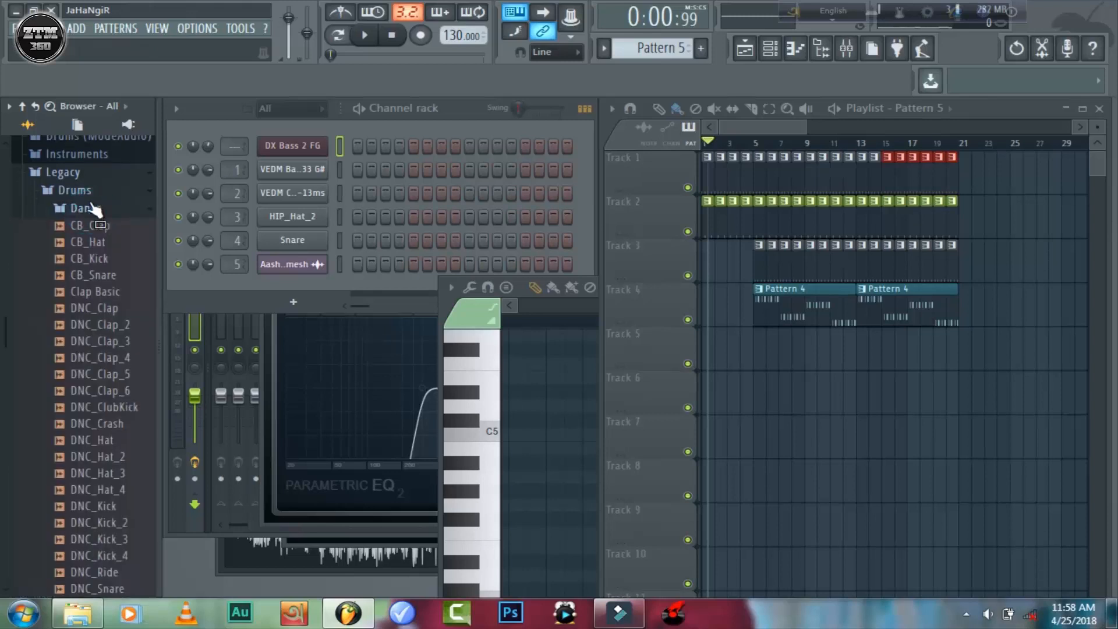
{"action": "left_click", "coordinate": [87, 192]}
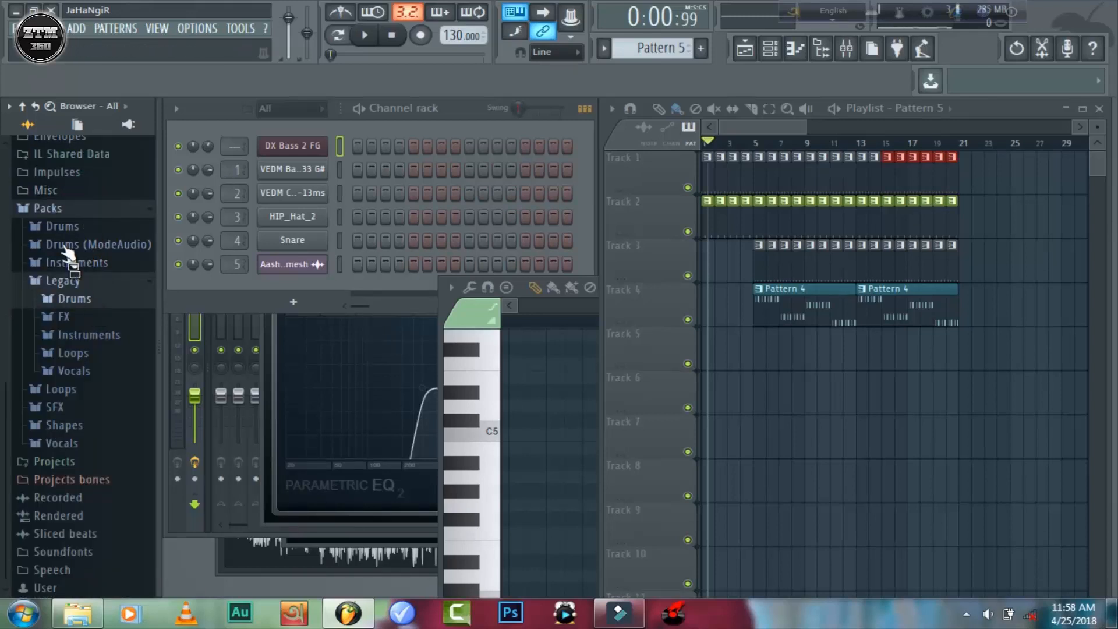
{"action": "left_click", "coordinate": [55, 226]}
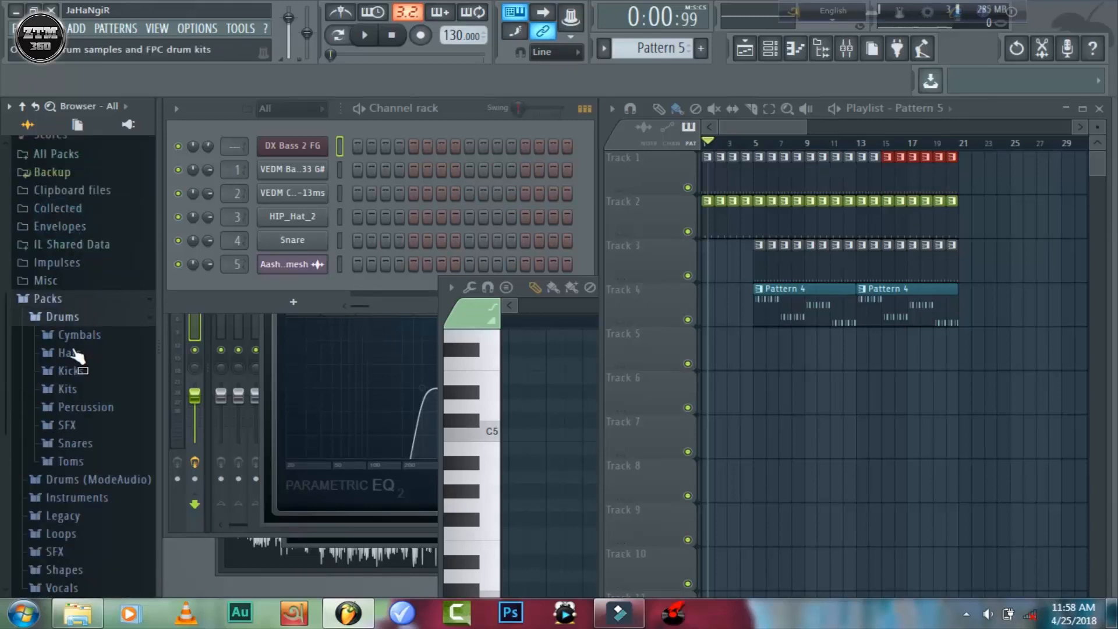
{"action": "left_click", "coordinate": [94, 408]}
Audition percussion samples, add RD Woodblock as a new channel and program its hits on steps 4, 7, 12 and 15
{"action": "scroll", "coordinate": [100, 454], "scroll_direction": "down", "scroll_amount": 4}
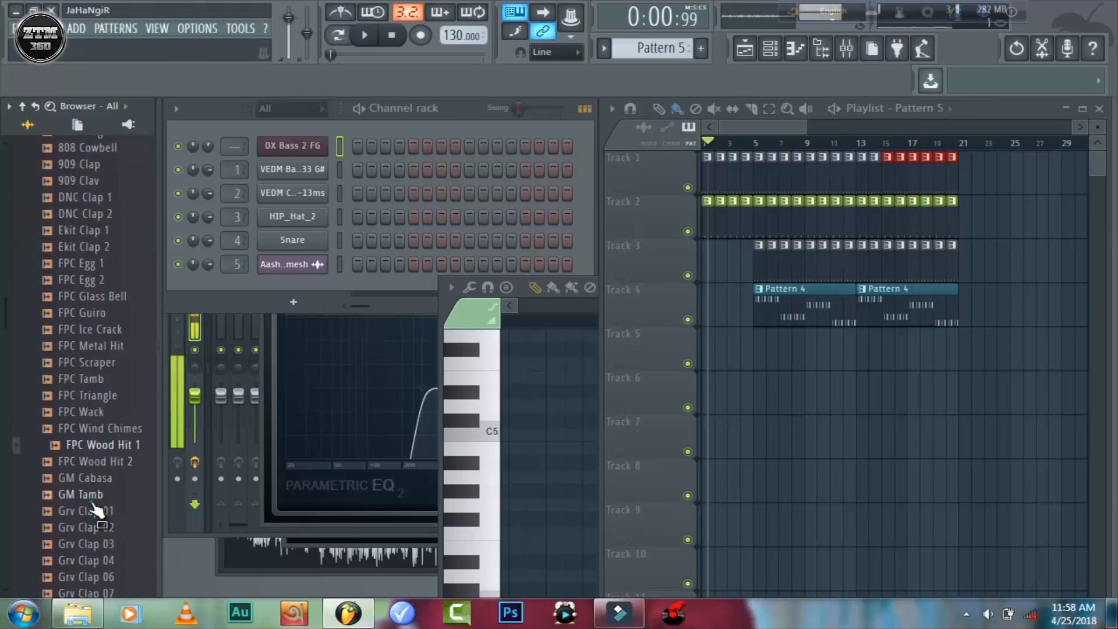
{"action": "scroll", "coordinate": [96, 510], "scroll_direction": "down", "scroll_amount": 2}
{"action": "left_click", "coordinate": [93, 494]}
{"action": "scroll", "coordinate": [90, 514], "scroll_direction": "down", "scroll_amount": 6}
{"action": "left_click", "coordinate": [90, 515]}
{"action": "scroll", "coordinate": [91, 515], "scroll_direction": "down", "scroll_amount": 4}
{"action": "left_click", "coordinate": [87, 511]}
{"action": "left_click", "coordinate": [96, 477]}
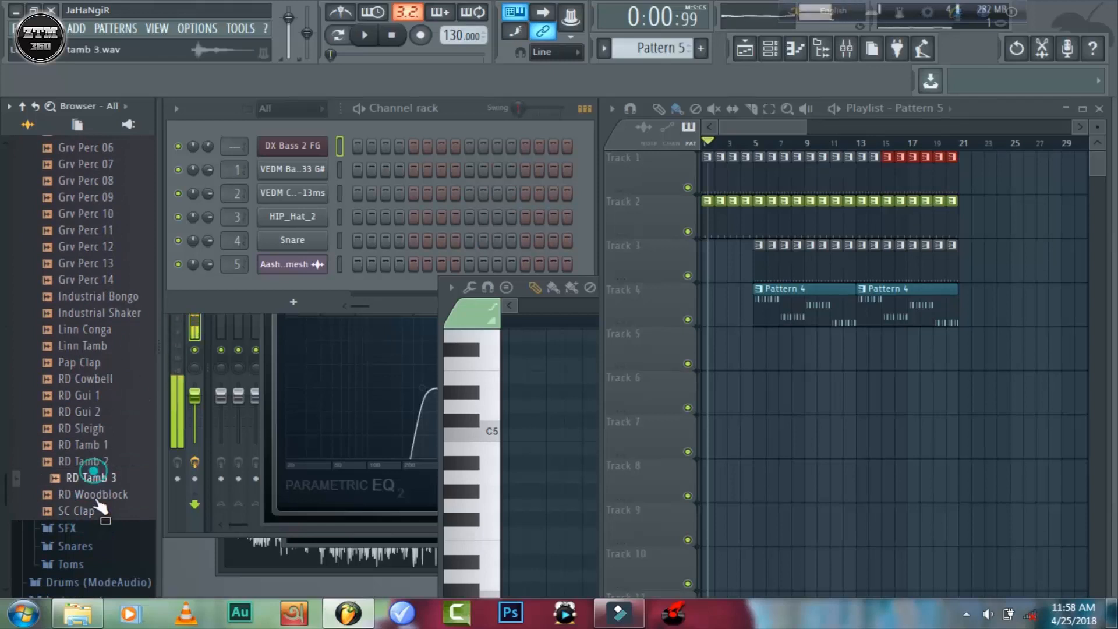
{"action": "left_click_drag", "start_coordinate": [334, 214], "coordinate": [300, 281]}
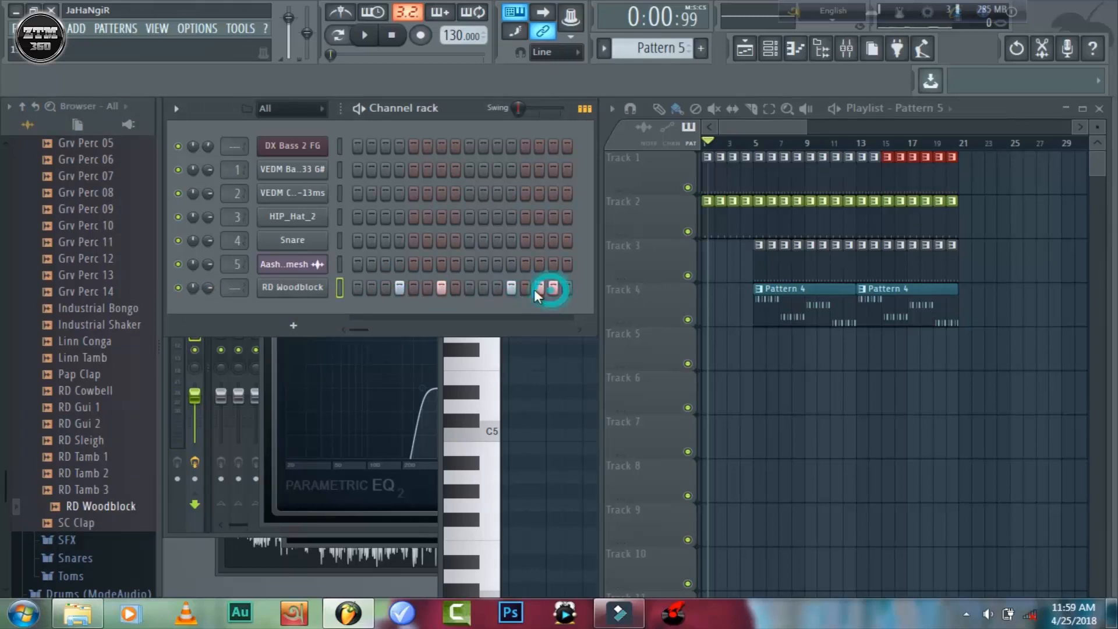
Place Pattern 5 on Track 5 over bars 1 to 4 and play the song with the RD Woodblock channel settings open
{"action": "left_click_drag", "start_coordinate": [900, 350], "coordinate": [531, 351]}
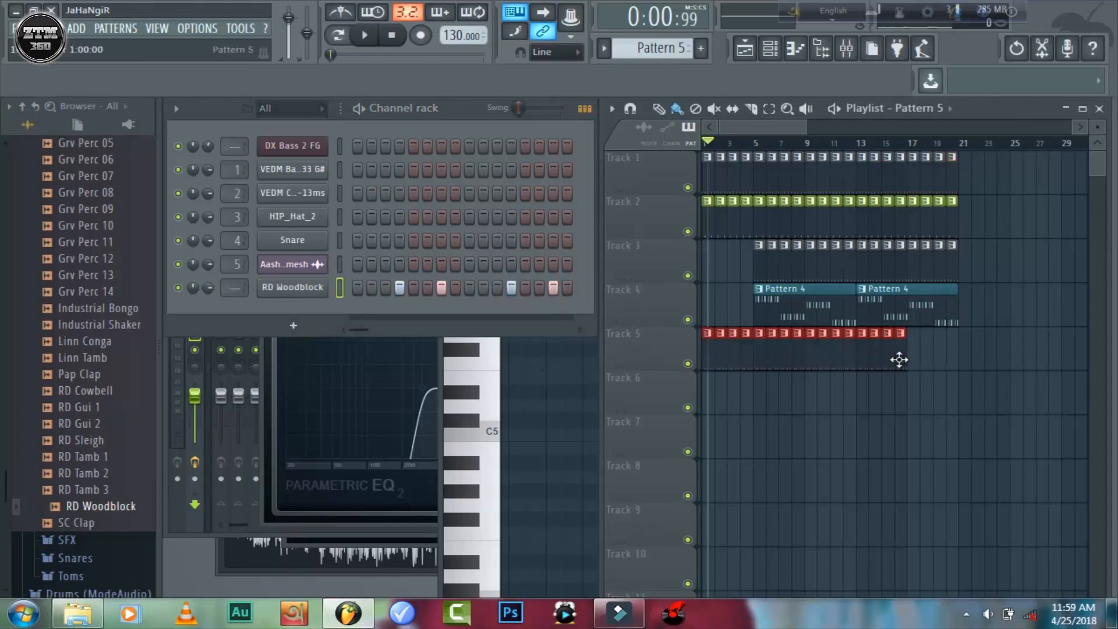
{"action": "left_click_drag", "start_coordinate": [906, 355], "coordinate": [760, 354]}
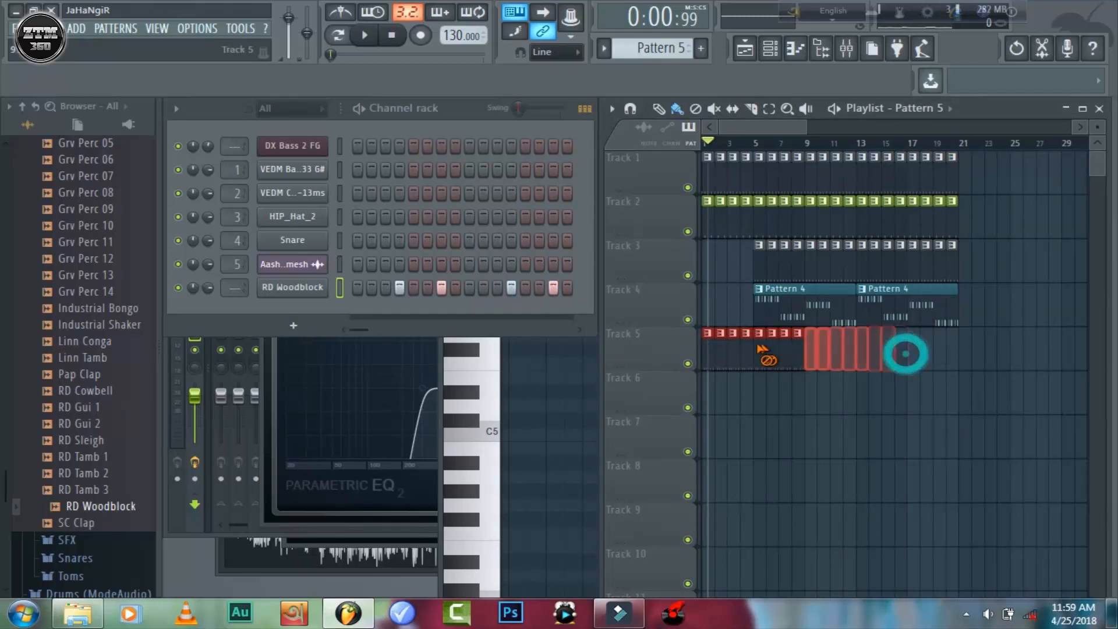
{"action": "left_click", "coordinate": [365, 36]}
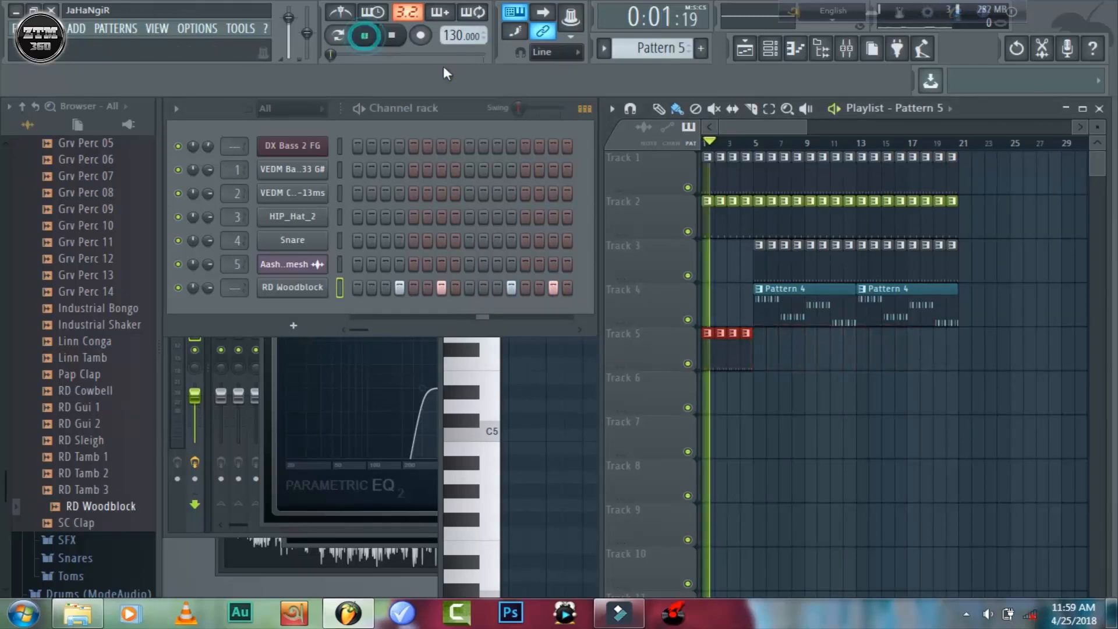
{"action": "key", "text": "F7"}
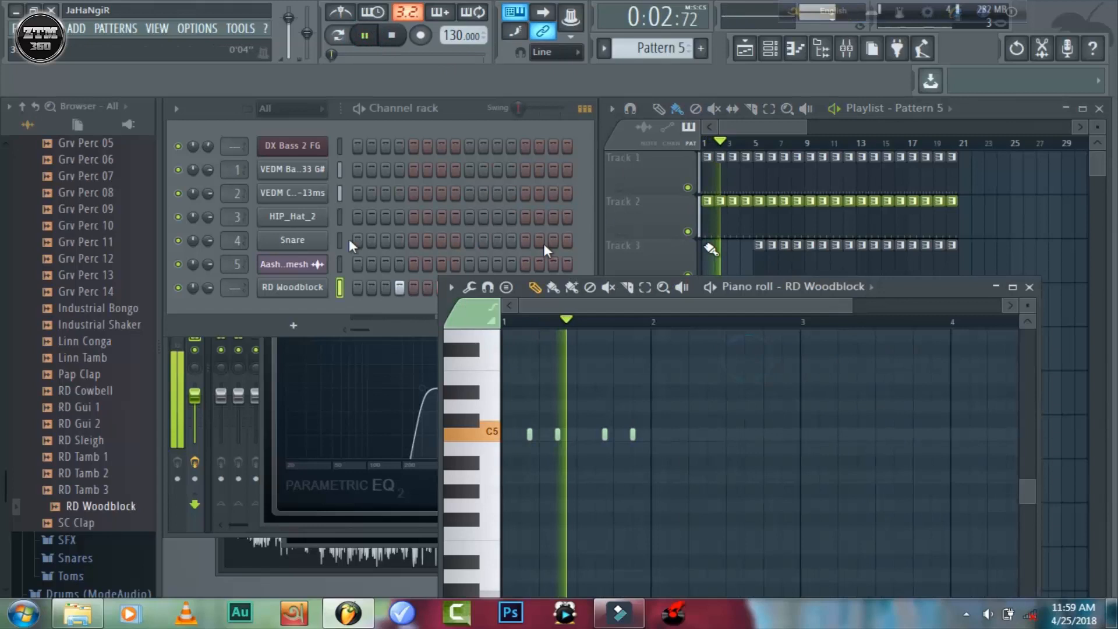
{"action": "left_click", "coordinate": [293, 287]}
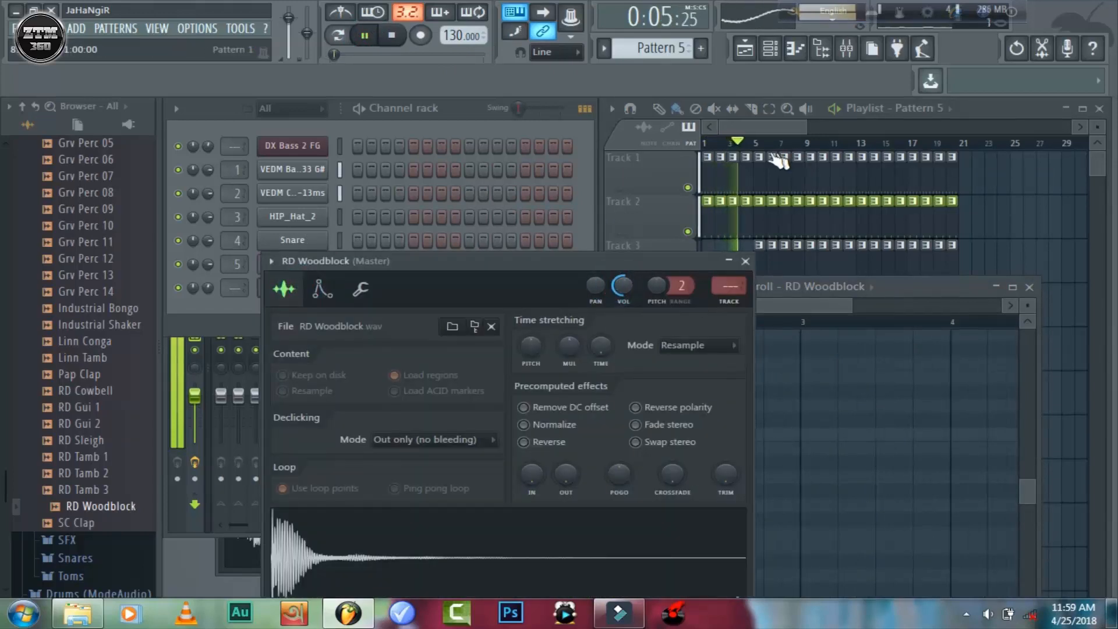
Delete the Pattern 1 clip at bar 4 on Track 1 and extend Pattern 5 along Track 5 through bar 20
{"action": "left_click", "coordinate": [751, 171]}
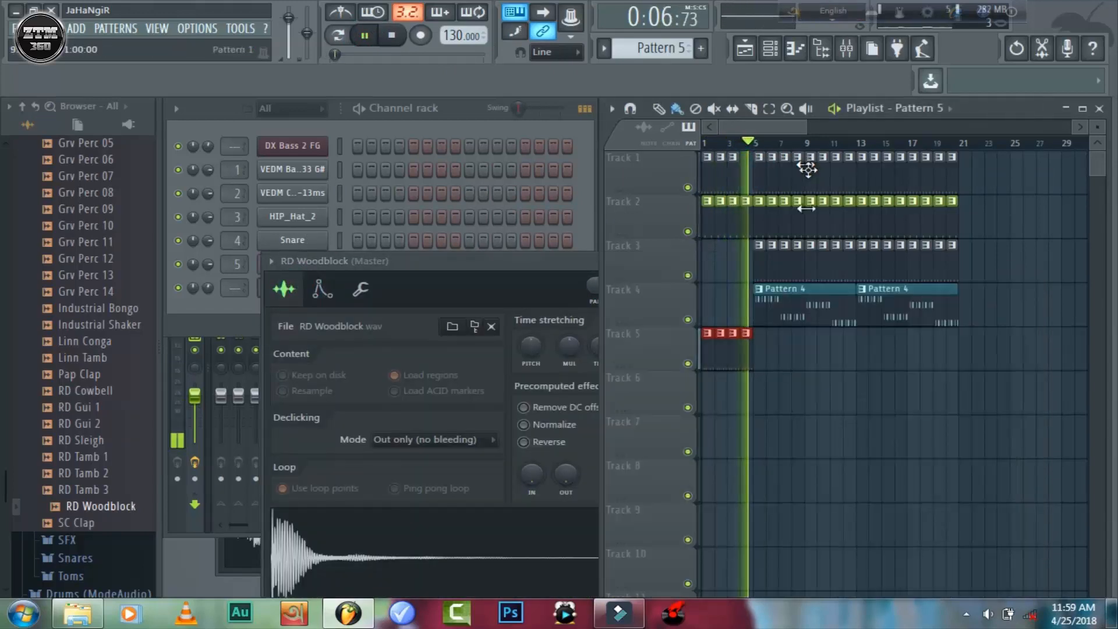
{"action": "left_click", "coordinate": [753, 347]}
{"action": "left_click_drag", "start_coordinate": [754, 346], "coordinate": [955, 347]}
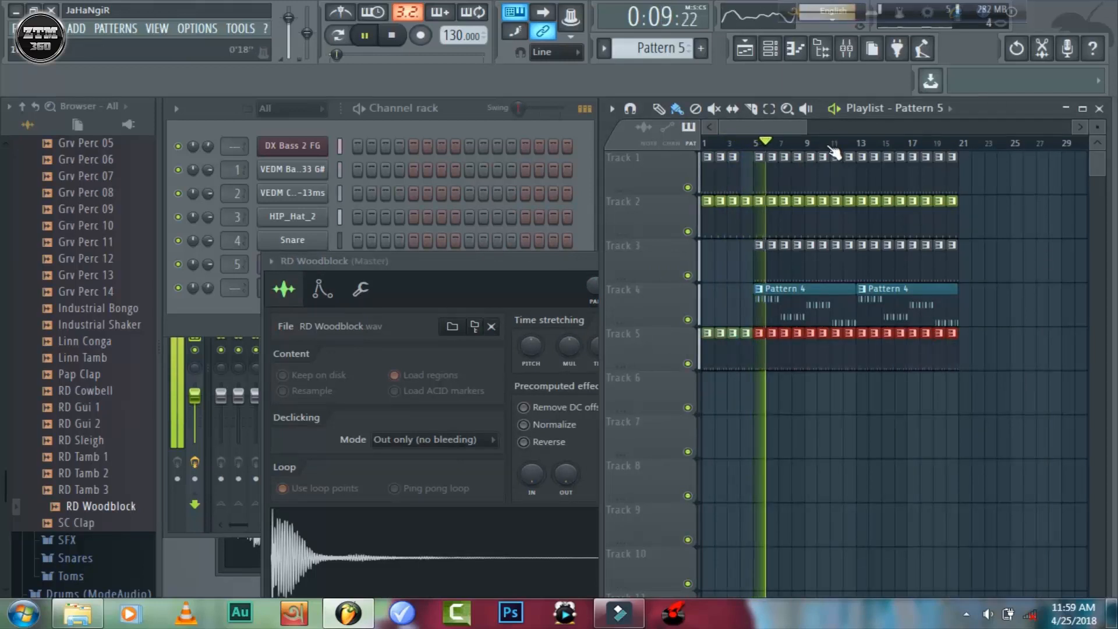
Open Pattern 2, stop playback and replace the VEDM Clap channel's sample with DNC Clap 1 from the Percussion folder
{"action": "left_click_drag", "start_coordinate": [805, 131], "coordinate": [767, 128]}
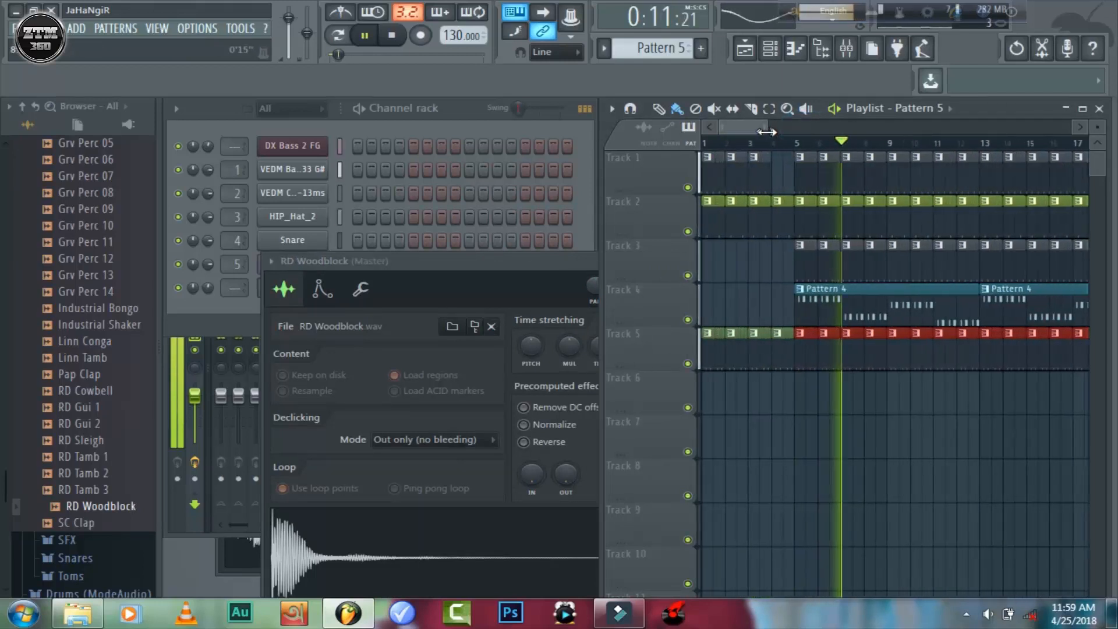
{"action": "double_click", "coordinate": [745, 205]}
{"action": "left_click", "coordinate": [364, 35]}
{"action": "scroll", "coordinate": [108, 236], "scroll_direction": "up", "scroll_amount": 6}
{"action": "left_click", "coordinate": [93, 239]}
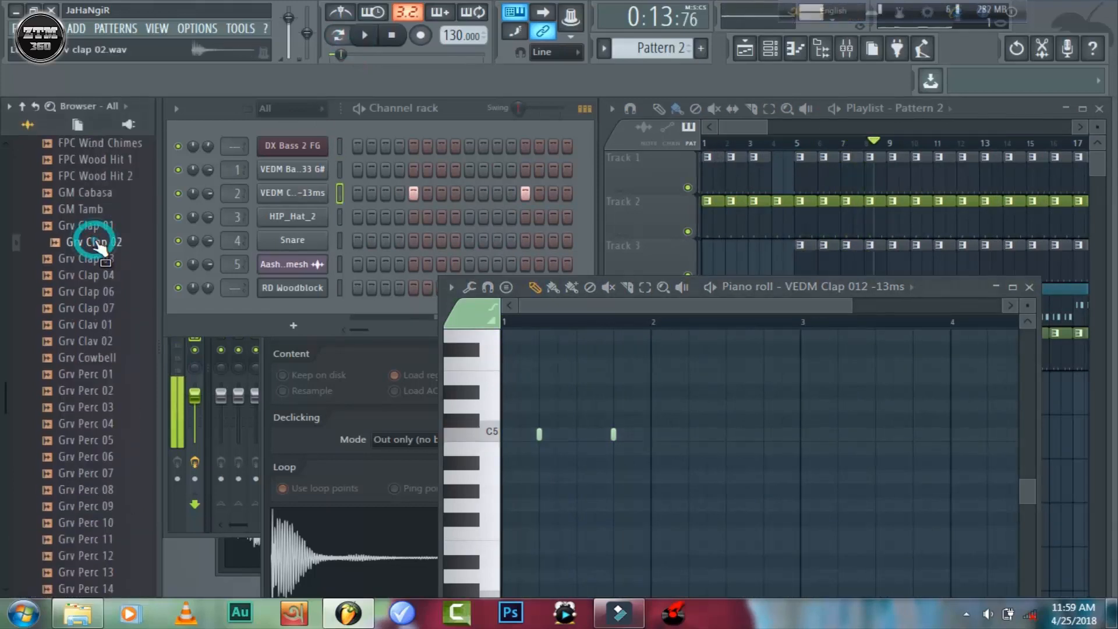
{"action": "scroll", "coordinate": [105, 262], "scroll_direction": "up", "scroll_amount": 4}
{"action": "scroll", "coordinate": [107, 288], "scroll_direction": "up", "scroll_amount": 3}
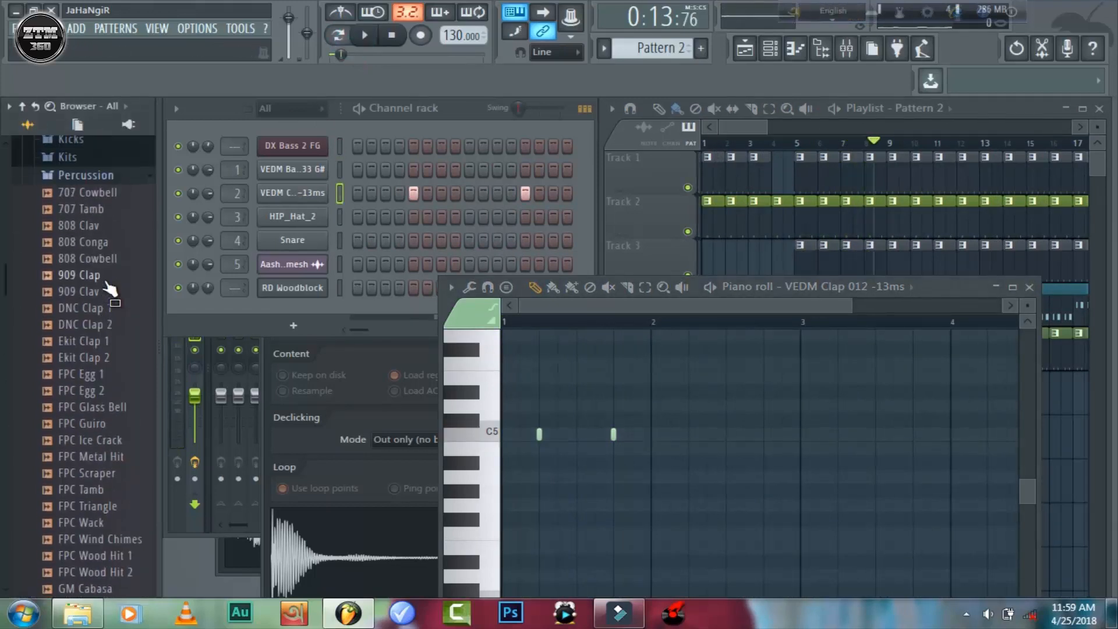
{"action": "left_click_drag", "start_coordinate": [100, 220], "coordinate": [299, 193]}
Play the arrangement from bar 5 to check the new clap, viewing Pattern 3 and Pattern 1, and stop playback
{"action": "left_click", "coordinate": [366, 40]}
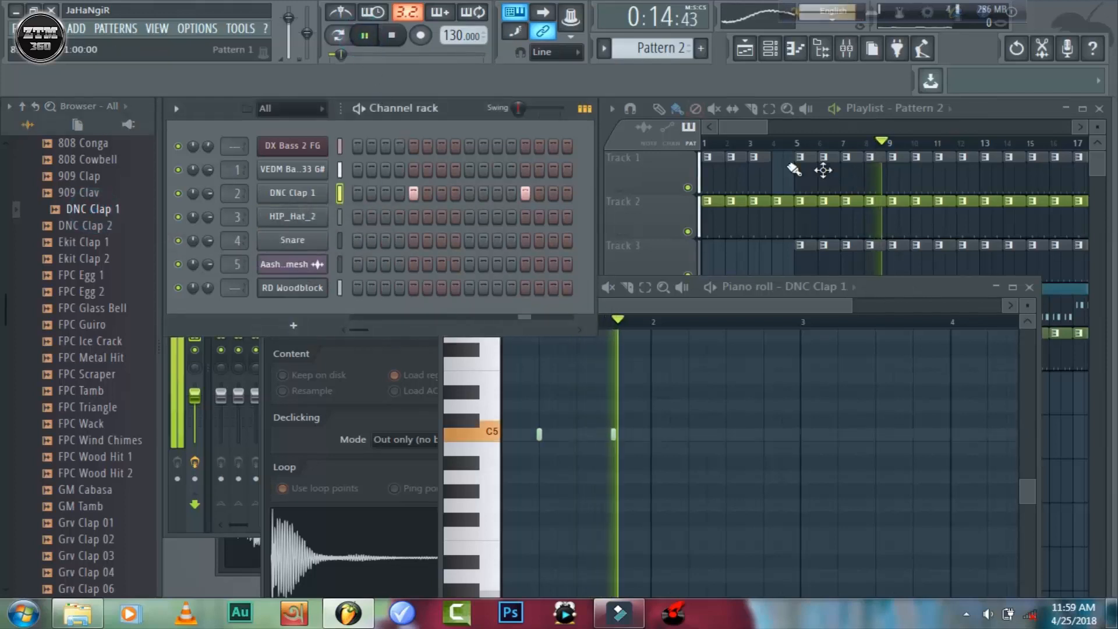
{"action": "left_click", "coordinate": [796, 146]}
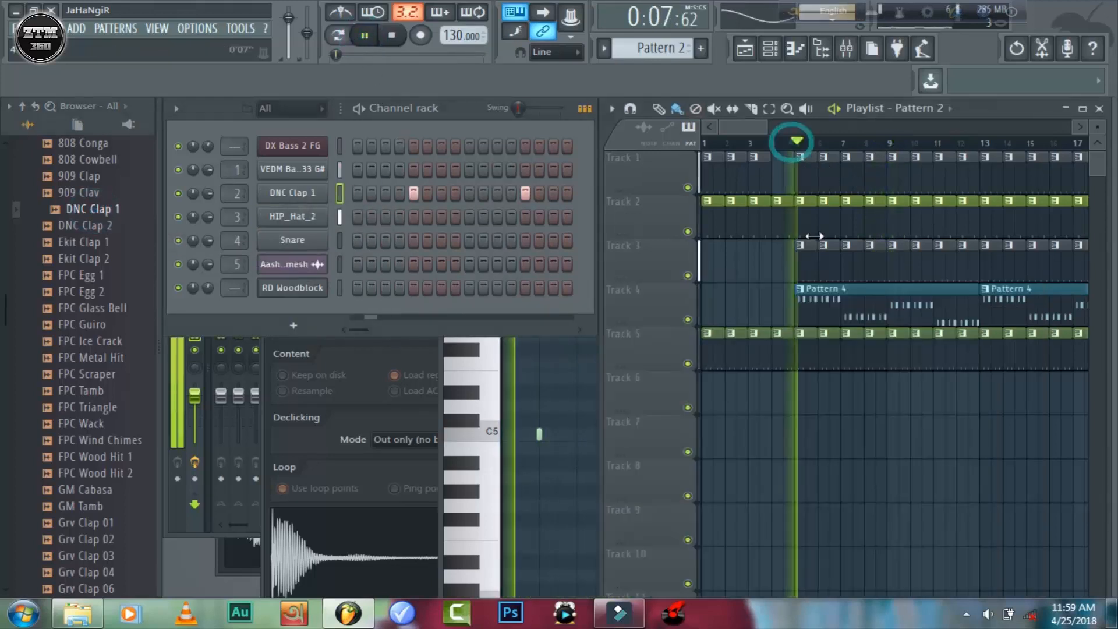
{"action": "double_click", "coordinate": [828, 281]}
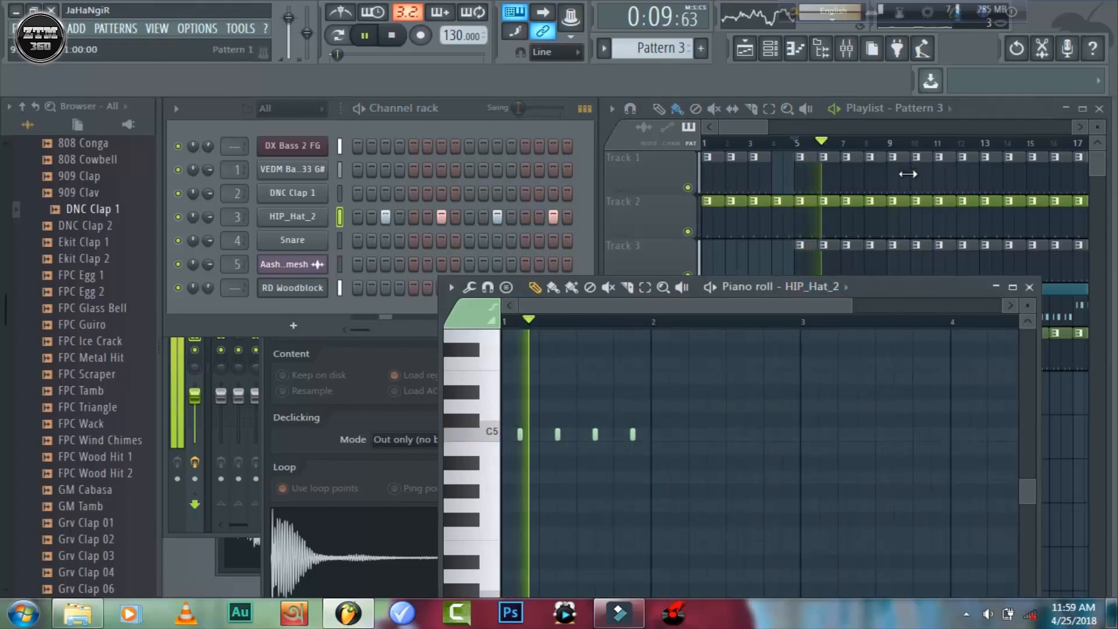
{"action": "double_click", "coordinate": [905, 172]}
{"action": "left_click", "coordinate": [1029, 287]}
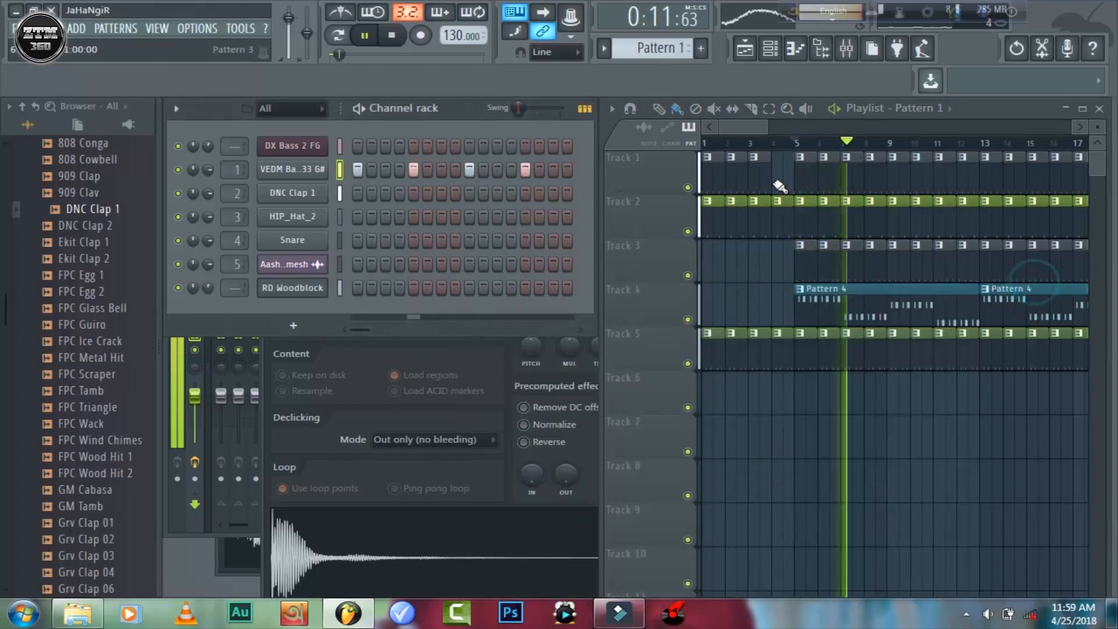
{"action": "left_click_drag", "start_coordinate": [766, 127], "coordinate": [868, 132]}
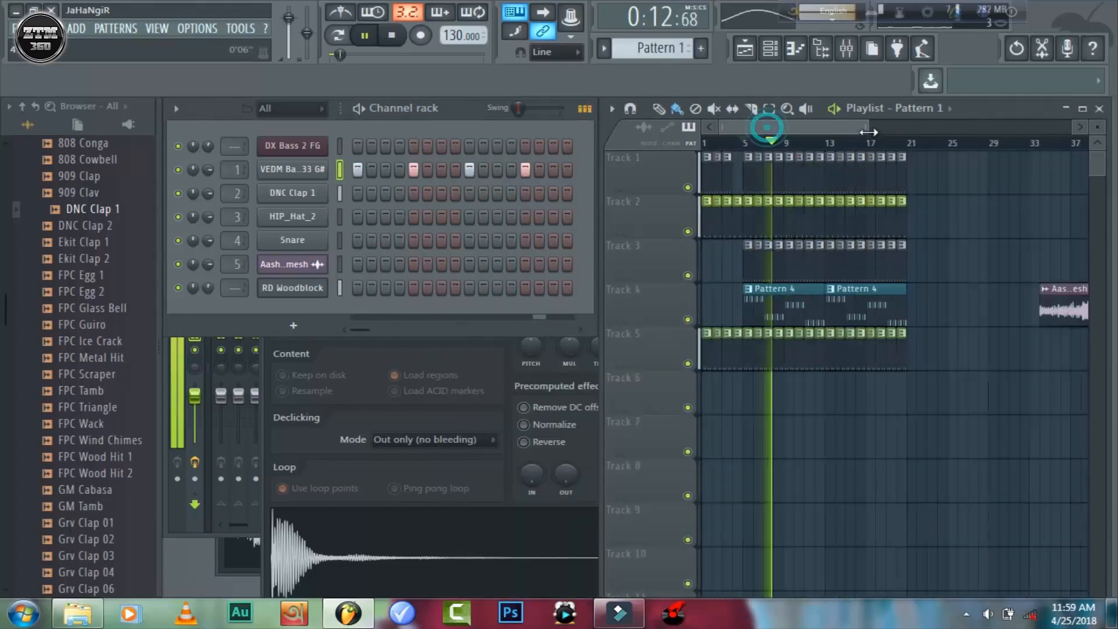
{"action": "left_click", "coordinate": [819, 143]}
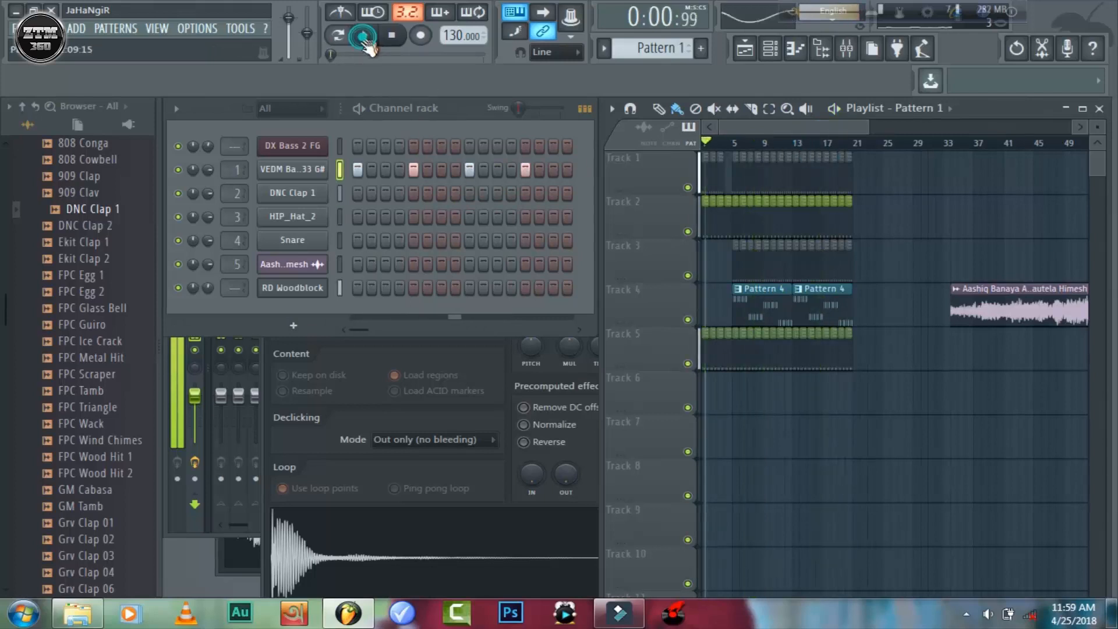
{"action": "left_click", "coordinate": [364, 35]}
Place the VES1 FX Downlifte sample from the VES1 Downlifter folder in All Packs on Track 6 at bar 1
{"action": "scroll", "coordinate": [29, 236], "scroll_direction": "up", "scroll_amount": 8}
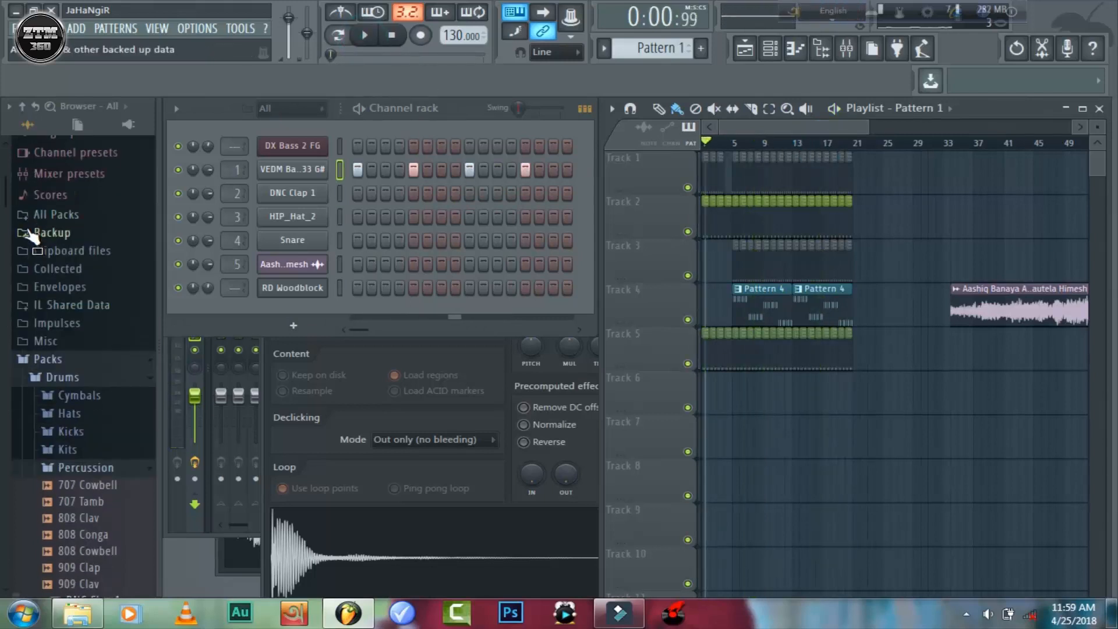
{"action": "left_click", "coordinate": [77, 220]}
{"action": "scroll", "coordinate": [107, 295], "scroll_direction": "down", "scroll_amount": 8}
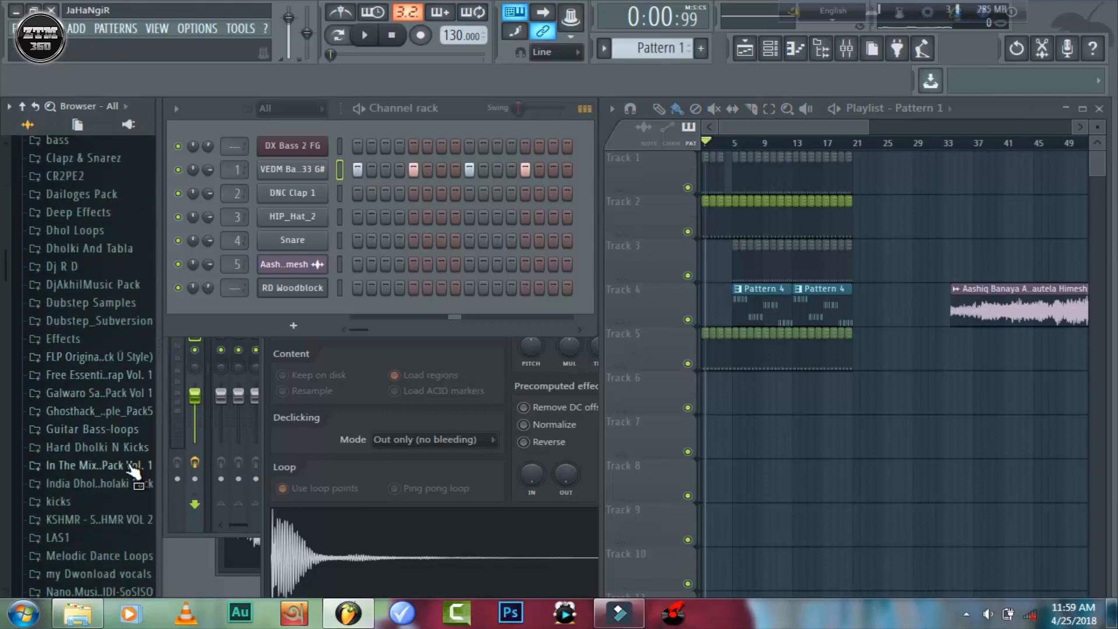
{"action": "scroll", "coordinate": [129, 466], "scroll_direction": "down", "scroll_amount": 10}
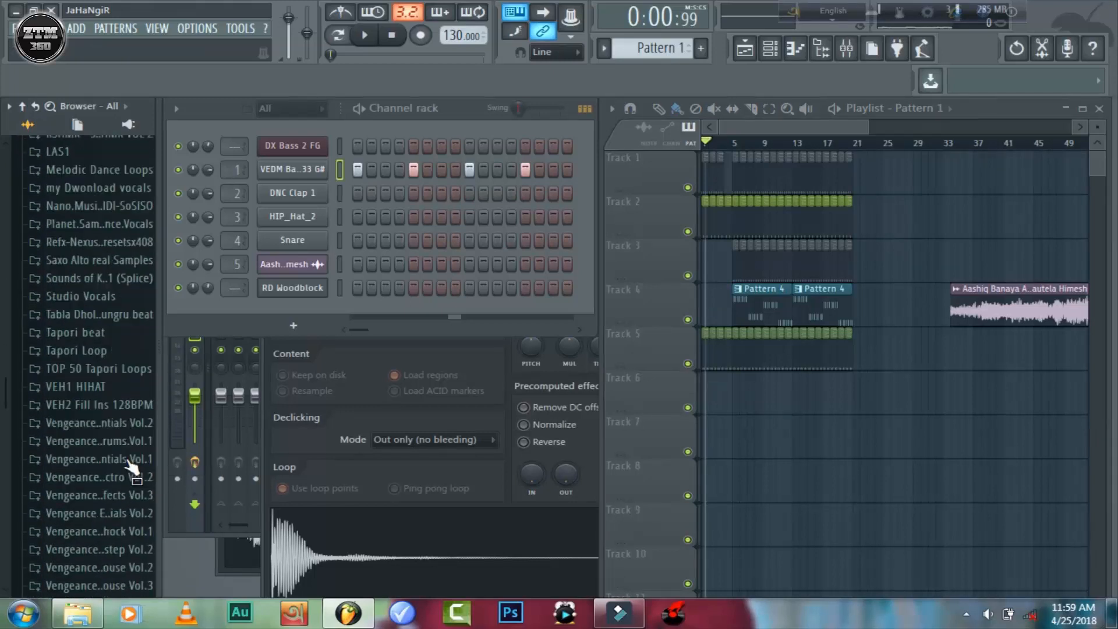
{"action": "scroll", "coordinate": [128, 460], "scroll_direction": "down", "scroll_amount": 1}
{"action": "left_click", "coordinate": [124, 524]}
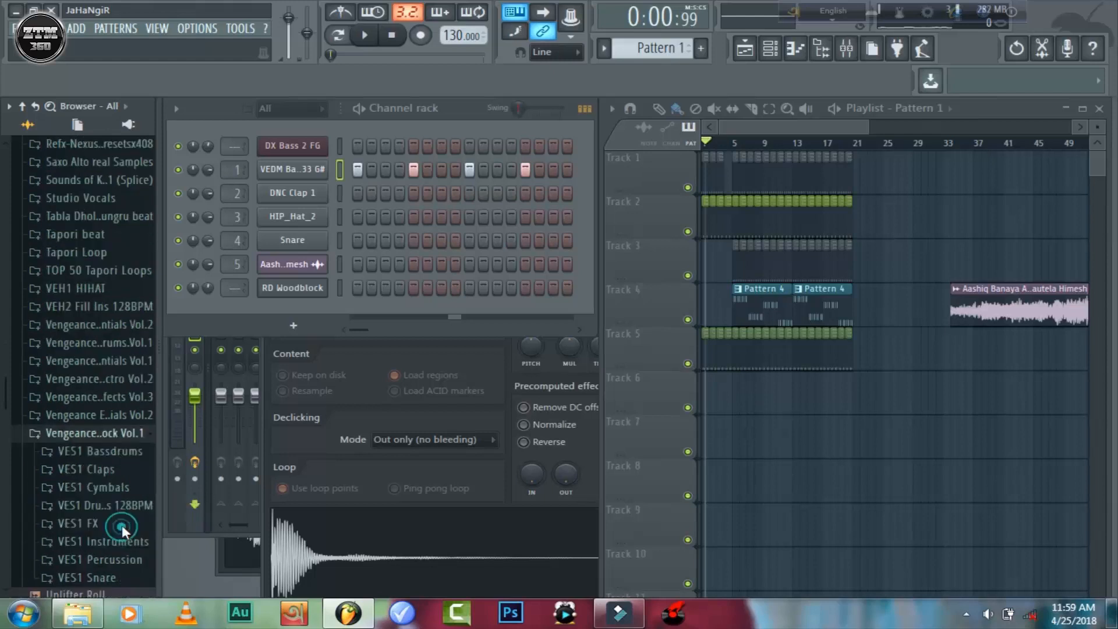
{"action": "scroll", "coordinate": [120, 524], "scroll_direction": "down", "scroll_amount": 3}
{"action": "left_click", "coordinate": [110, 515]}
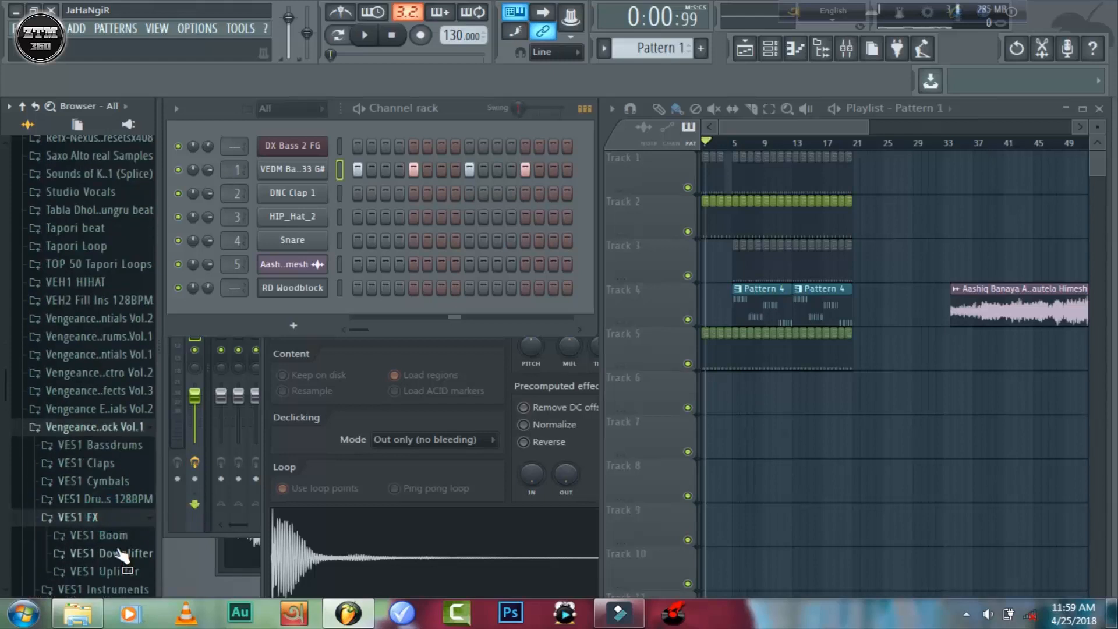
{"action": "left_click", "coordinate": [121, 554]}
{"action": "left_click_drag", "start_coordinate": [75, 180], "coordinate": [718, 374]}
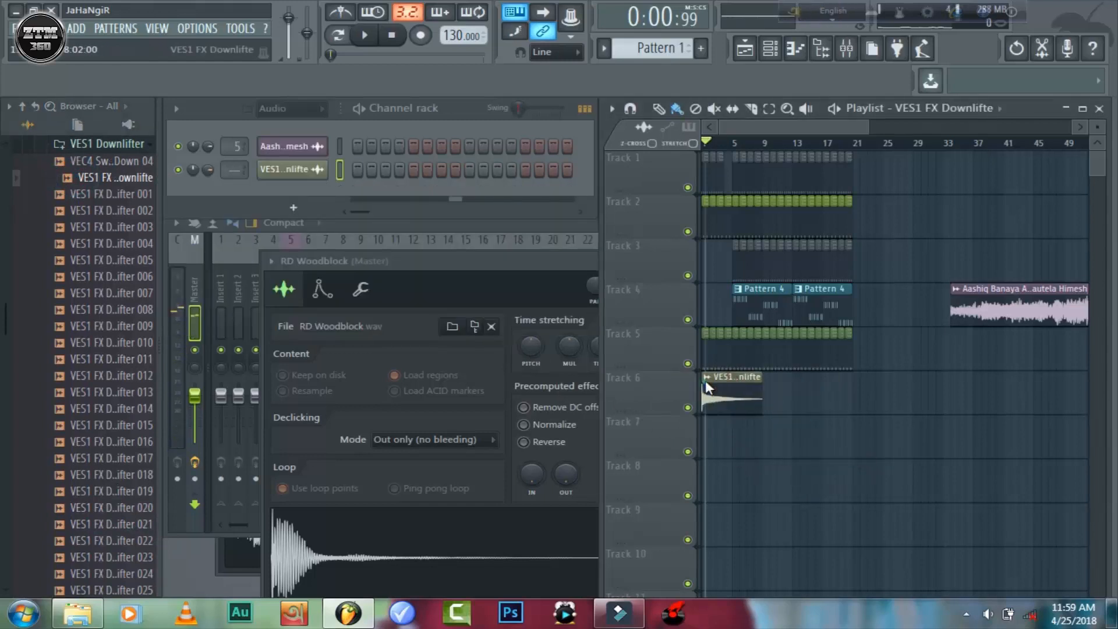
Fit the downlifter clip on Track 6 to the song using a tempo value of 128 BPM
{"action": "left_click", "coordinate": [707, 385]}
{"action": "left_click", "coordinate": [851, 462]}
{"action": "left_click", "coordinate": [587, 455]}
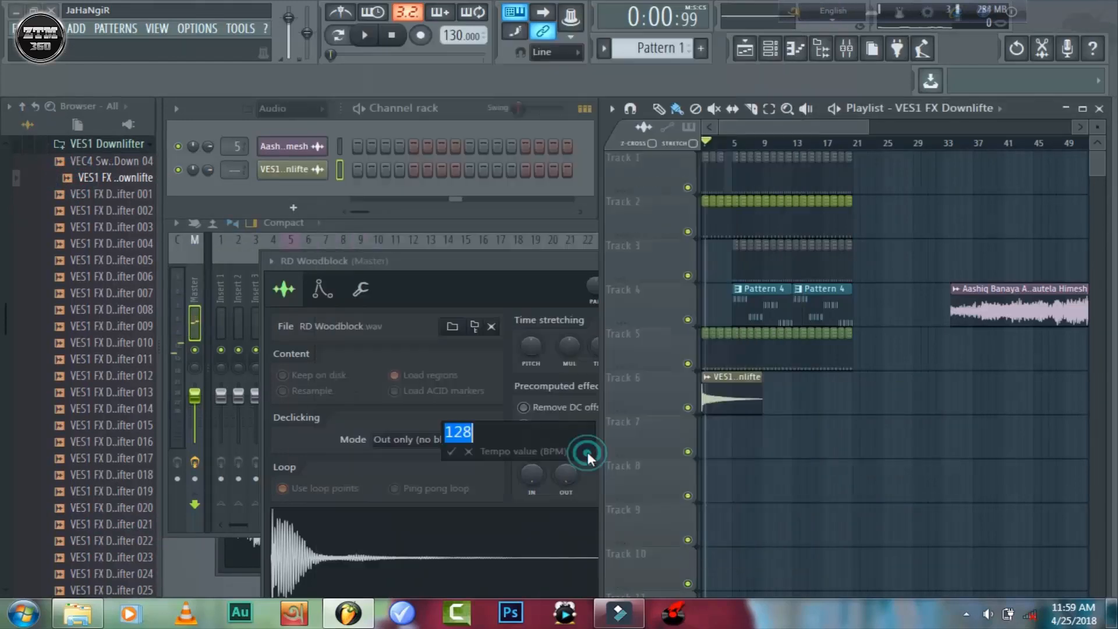
{"action": "key", "text": "Return"}
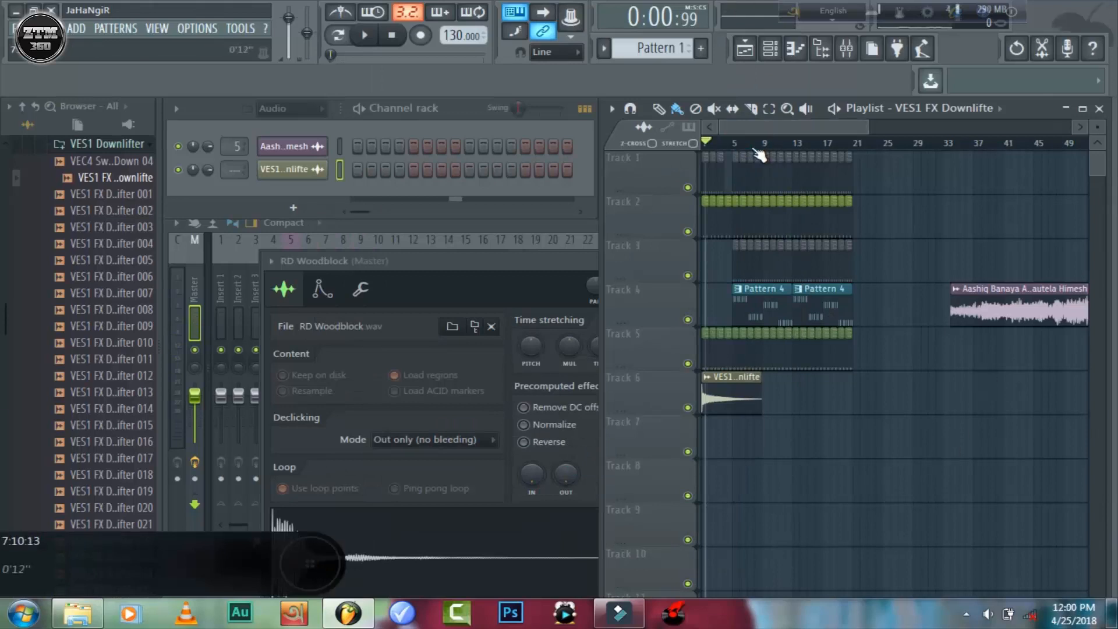
Play the song with the downlifter's channel settings open and place a second VES1 FX Downlifte clip on Track 7 at bar 5
{"action": "double_click", "coordinate": [748, 401]}
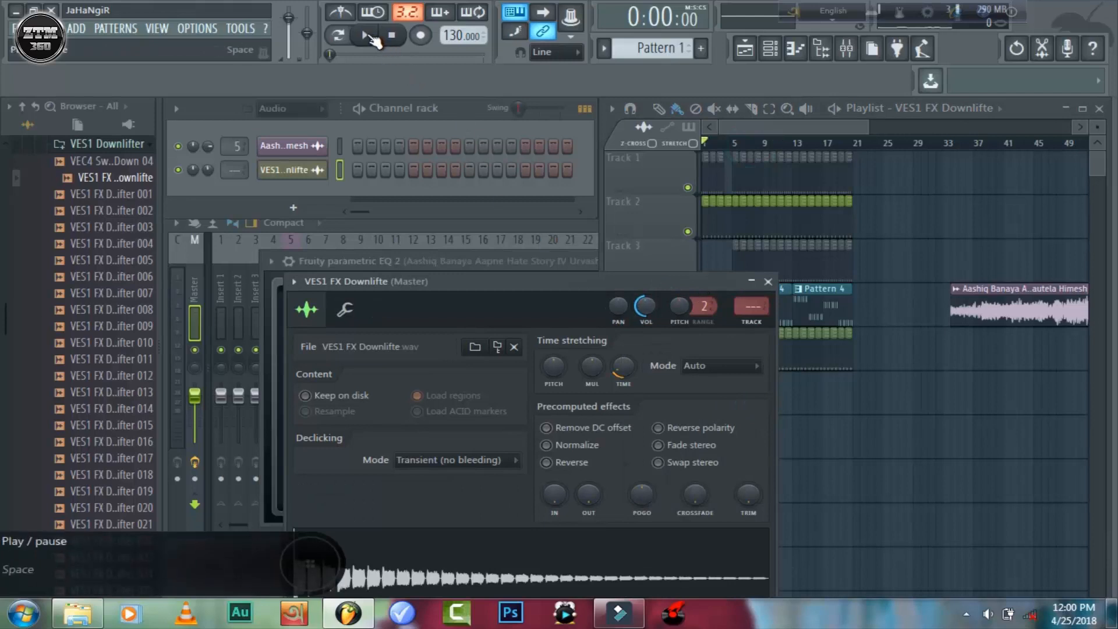
{"action": "left_click", "coordinate": [369, 37]}
{"action": "left_click_drag", "start_coordinate": [865, 125], "coordinate": [752, 126]}
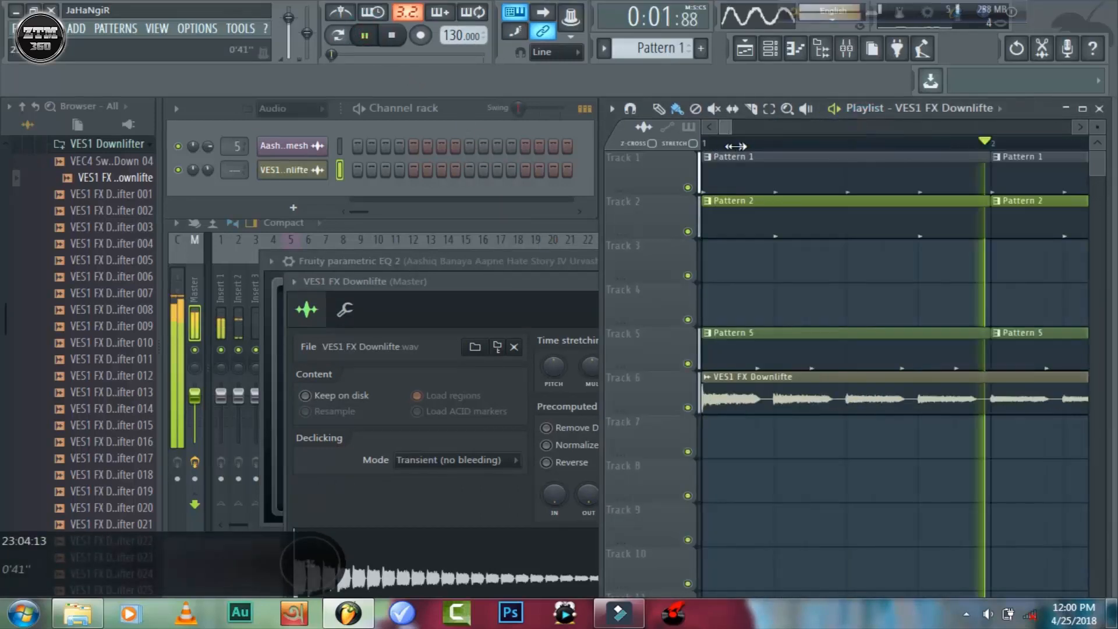
{"action": "left_click", "coordinate": [828, 386]}
{"action": "left_click", "coordinate": [832, 435]}
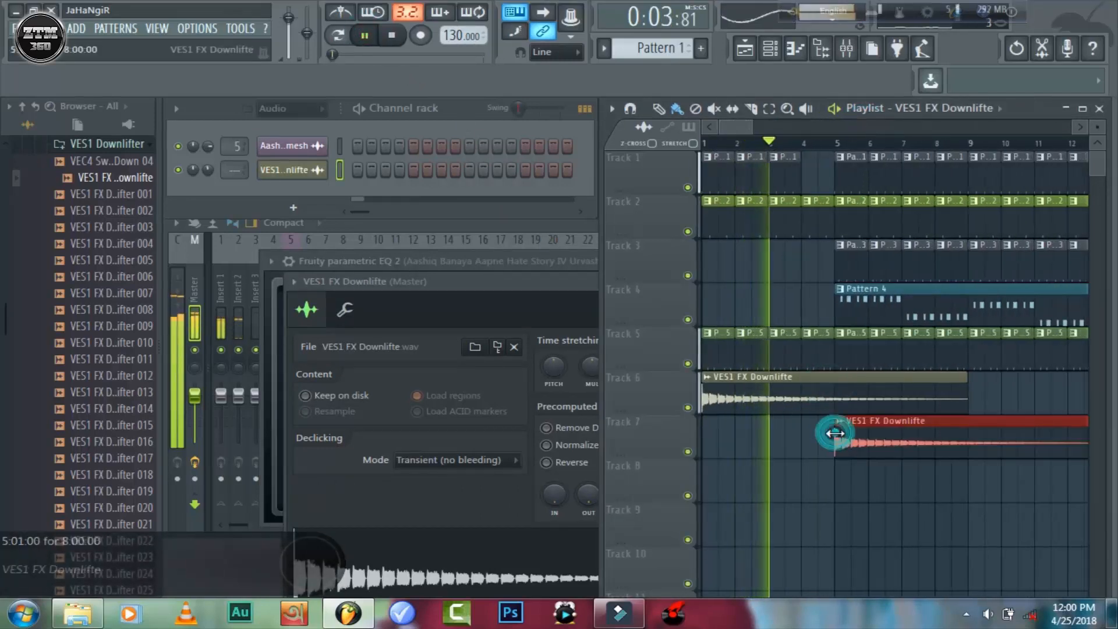
Review the full length of the arrangement during playback and pause it near bar 17
{"action": "left_click_drag", "start_coordinate": [747, 133], "coordinate": [752, 132]}
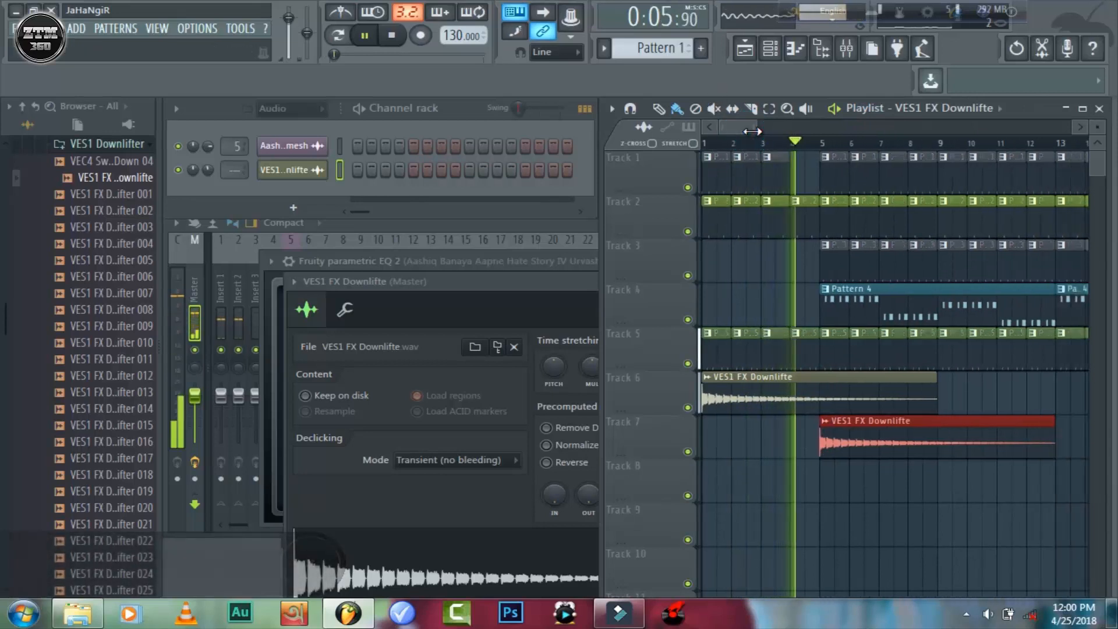
{"action": "mouse_move", "coordinate": [752, 131]}
{"action": "left_mouse_down"}
{"action": "mouse_move", "coordinate": [792, 132]}
{"action": "mouse_move", "coordinate": [831, 152]}
{"action": "mouse_move", "coordinate": [863, 142]}
{"action": "left_mouse_up"}
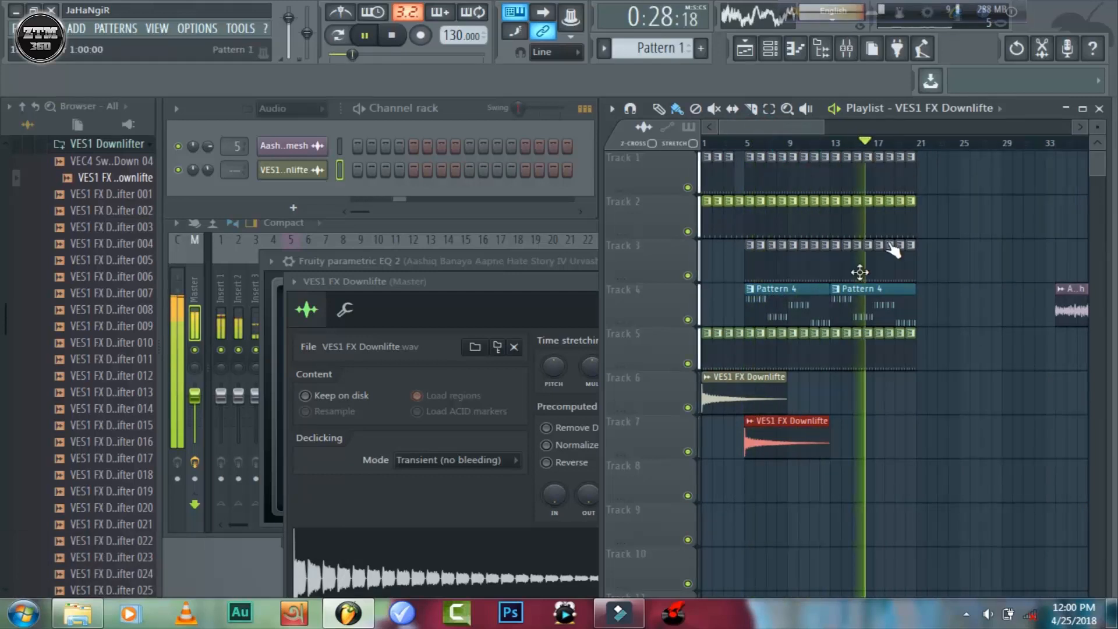
{"action": "left_click", "coordinate": [365, 35]}
Collapse the VES1 Downlifter folder, open the Vocal & Effects folder and preview its 1 2 3 4 sample
{"action": "left_click", "coordinate": [123, 145]}
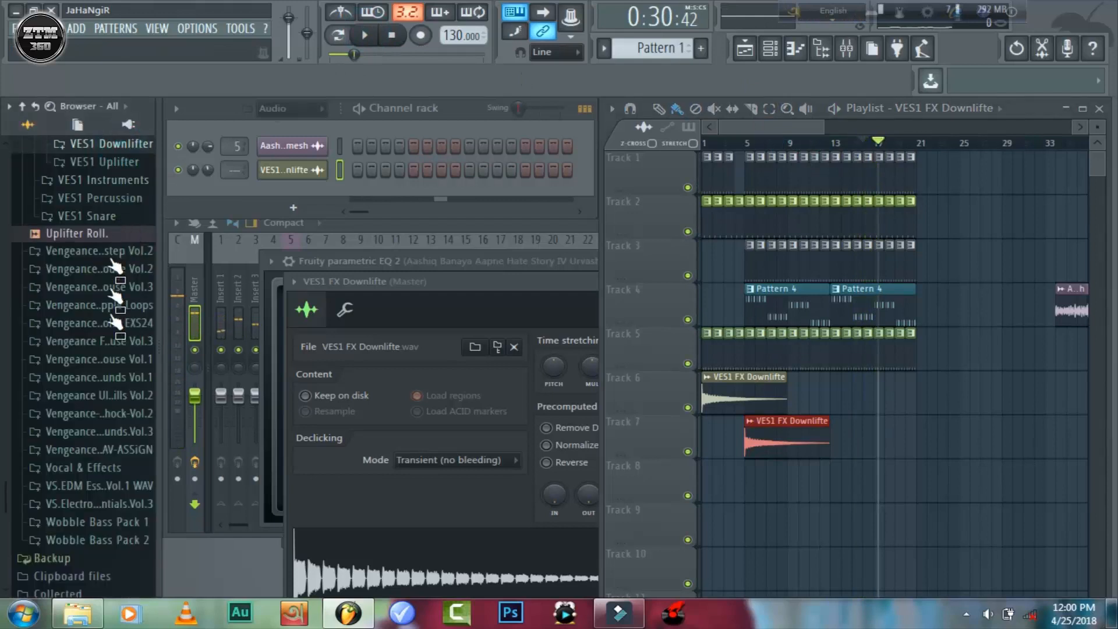
{"action": "scroll", "coordinate": [114, 320], "scroll_direction": "down", "scroll_amount": 5}
{"action": "left_click", "coordinate": [88, 226]}
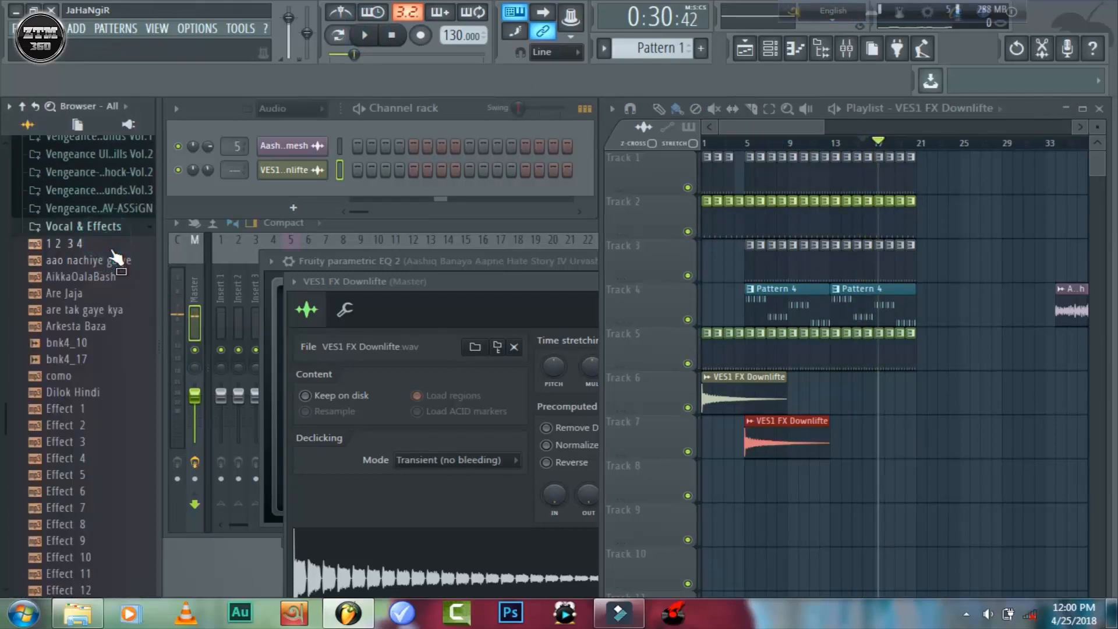
{"action": "left_click", "coordinate": [110, 245]}
Play the arrangement from about bar 17, recheck earlier sections including bar 4, return to bar 17 and pause playback
{"action": "left_click", "coordinate": [871, 142]}
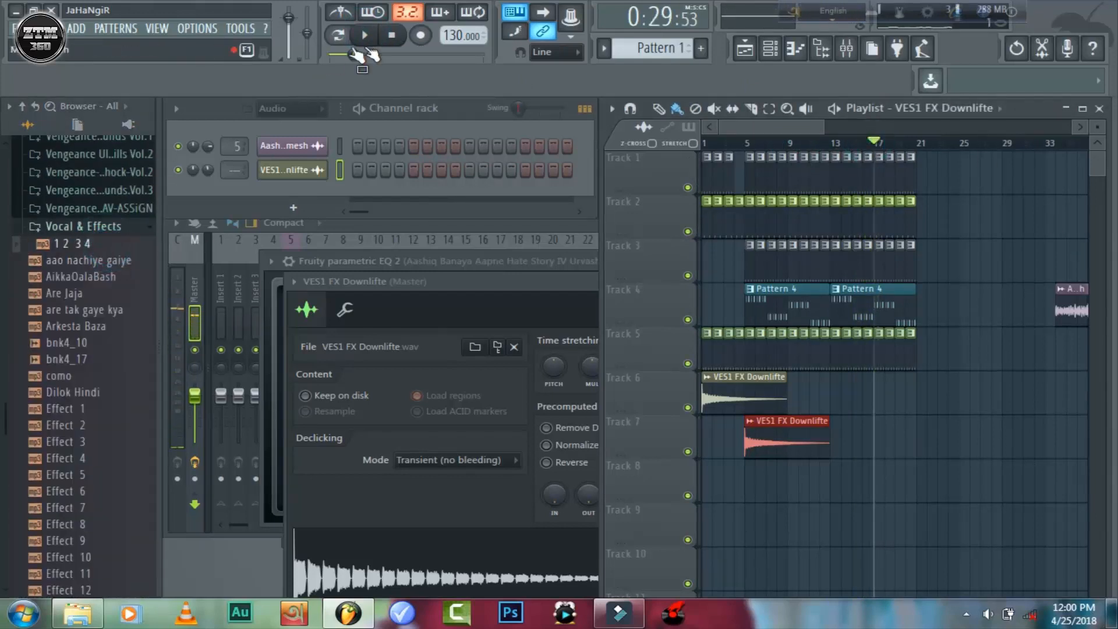
{"action": "key", "text": "space"}
{"action": "left_click_drag", "start_coordinate": [816, 127], "coordinate": [810, 173]}
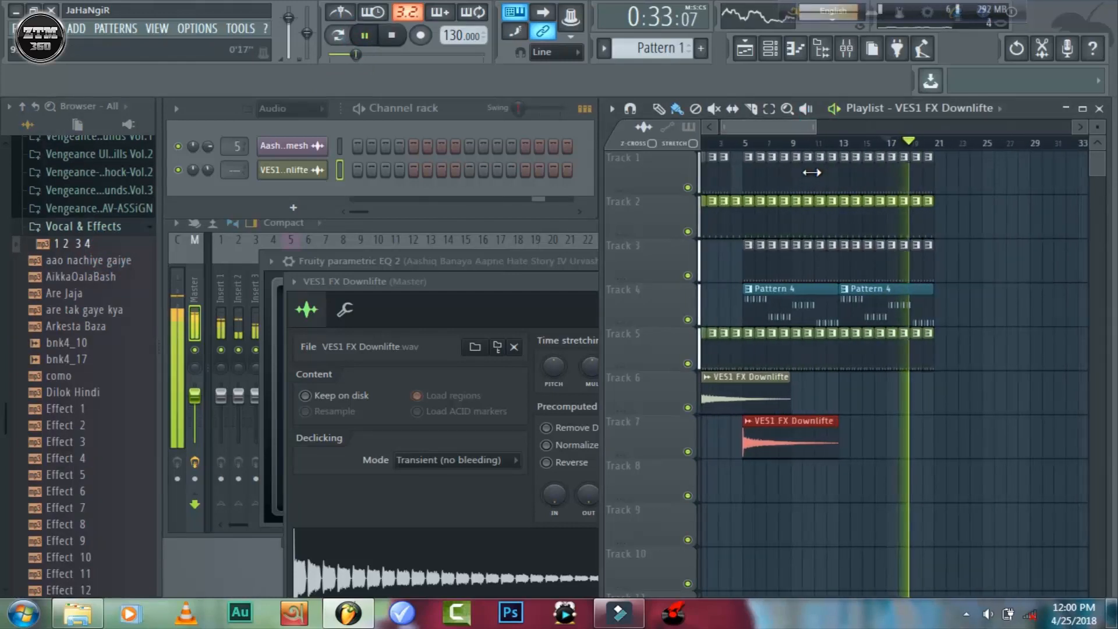
{"action": "left_click", "coordinate": [801, 142]}
{"action": "left_click", "coordinate": [737, 146]}
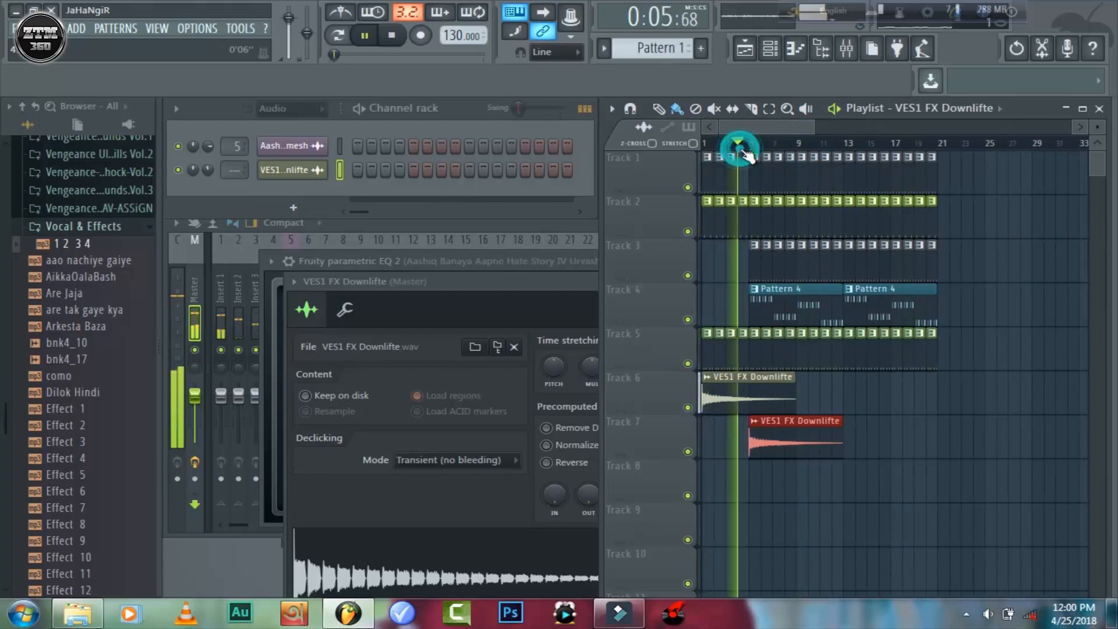
{"action": "left_click", "coordinate": [890, 143]}
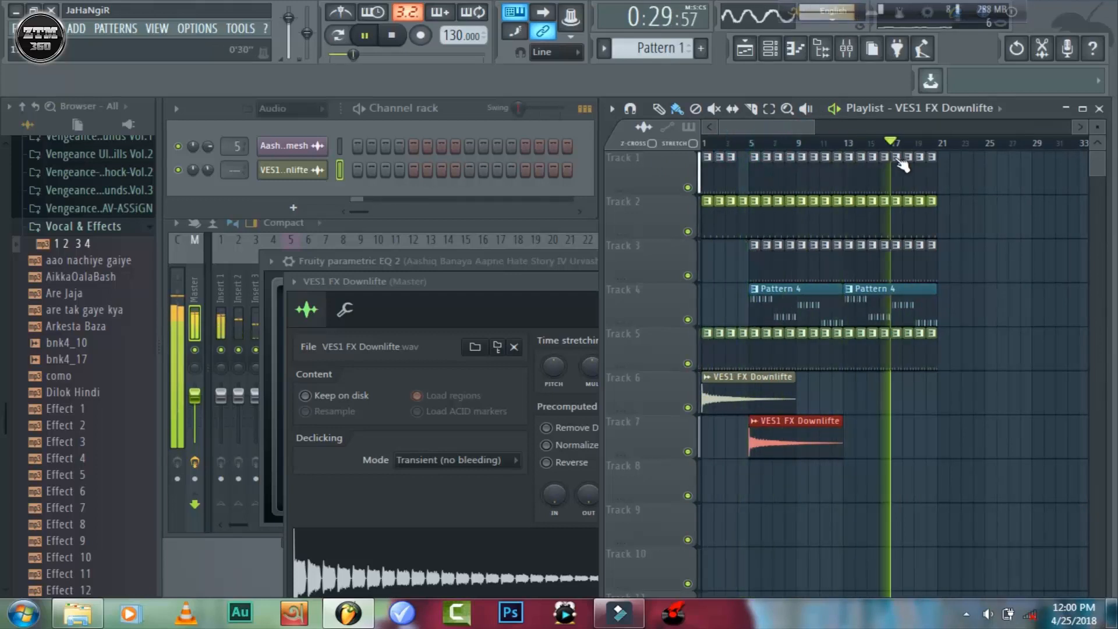
{"action": "left_click", "coordinate": [366, 36]}
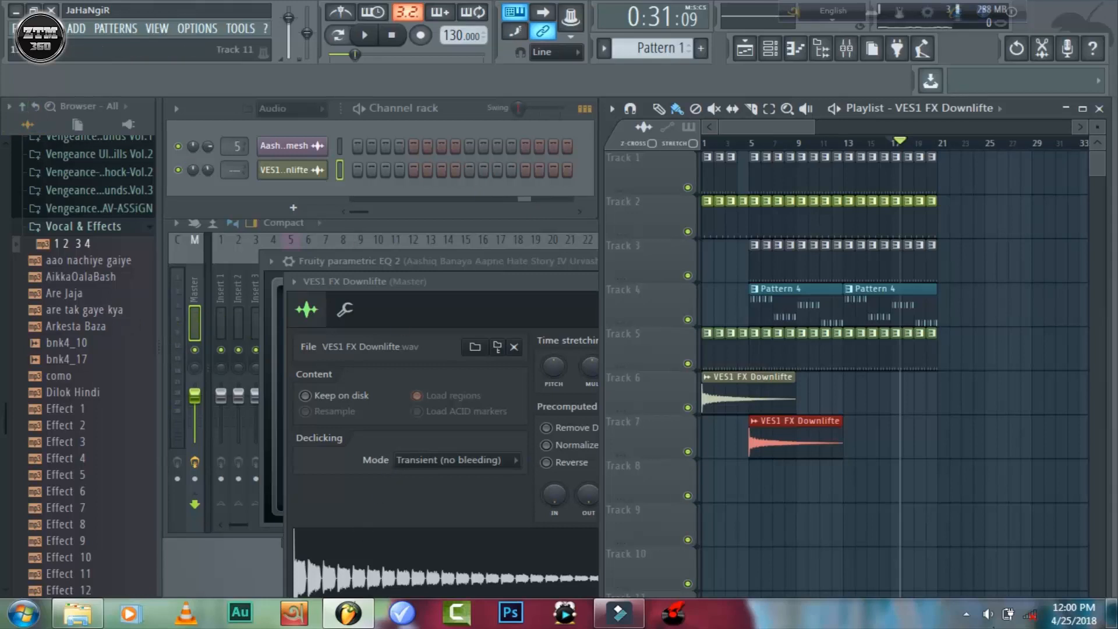
{"action": "left_click", "coordinate": [966, 613]}
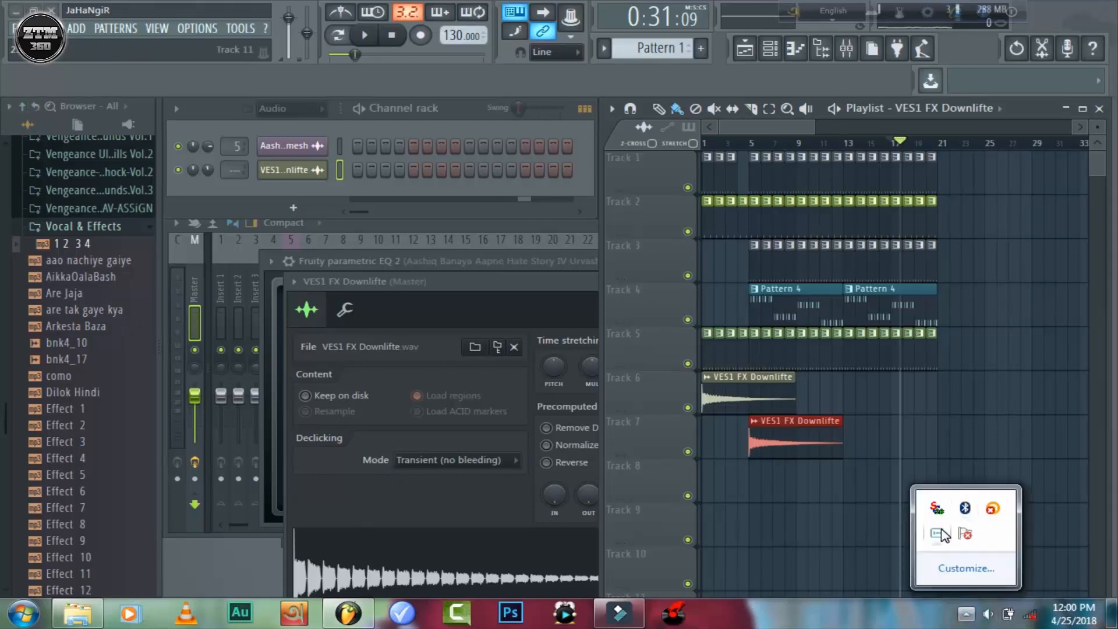